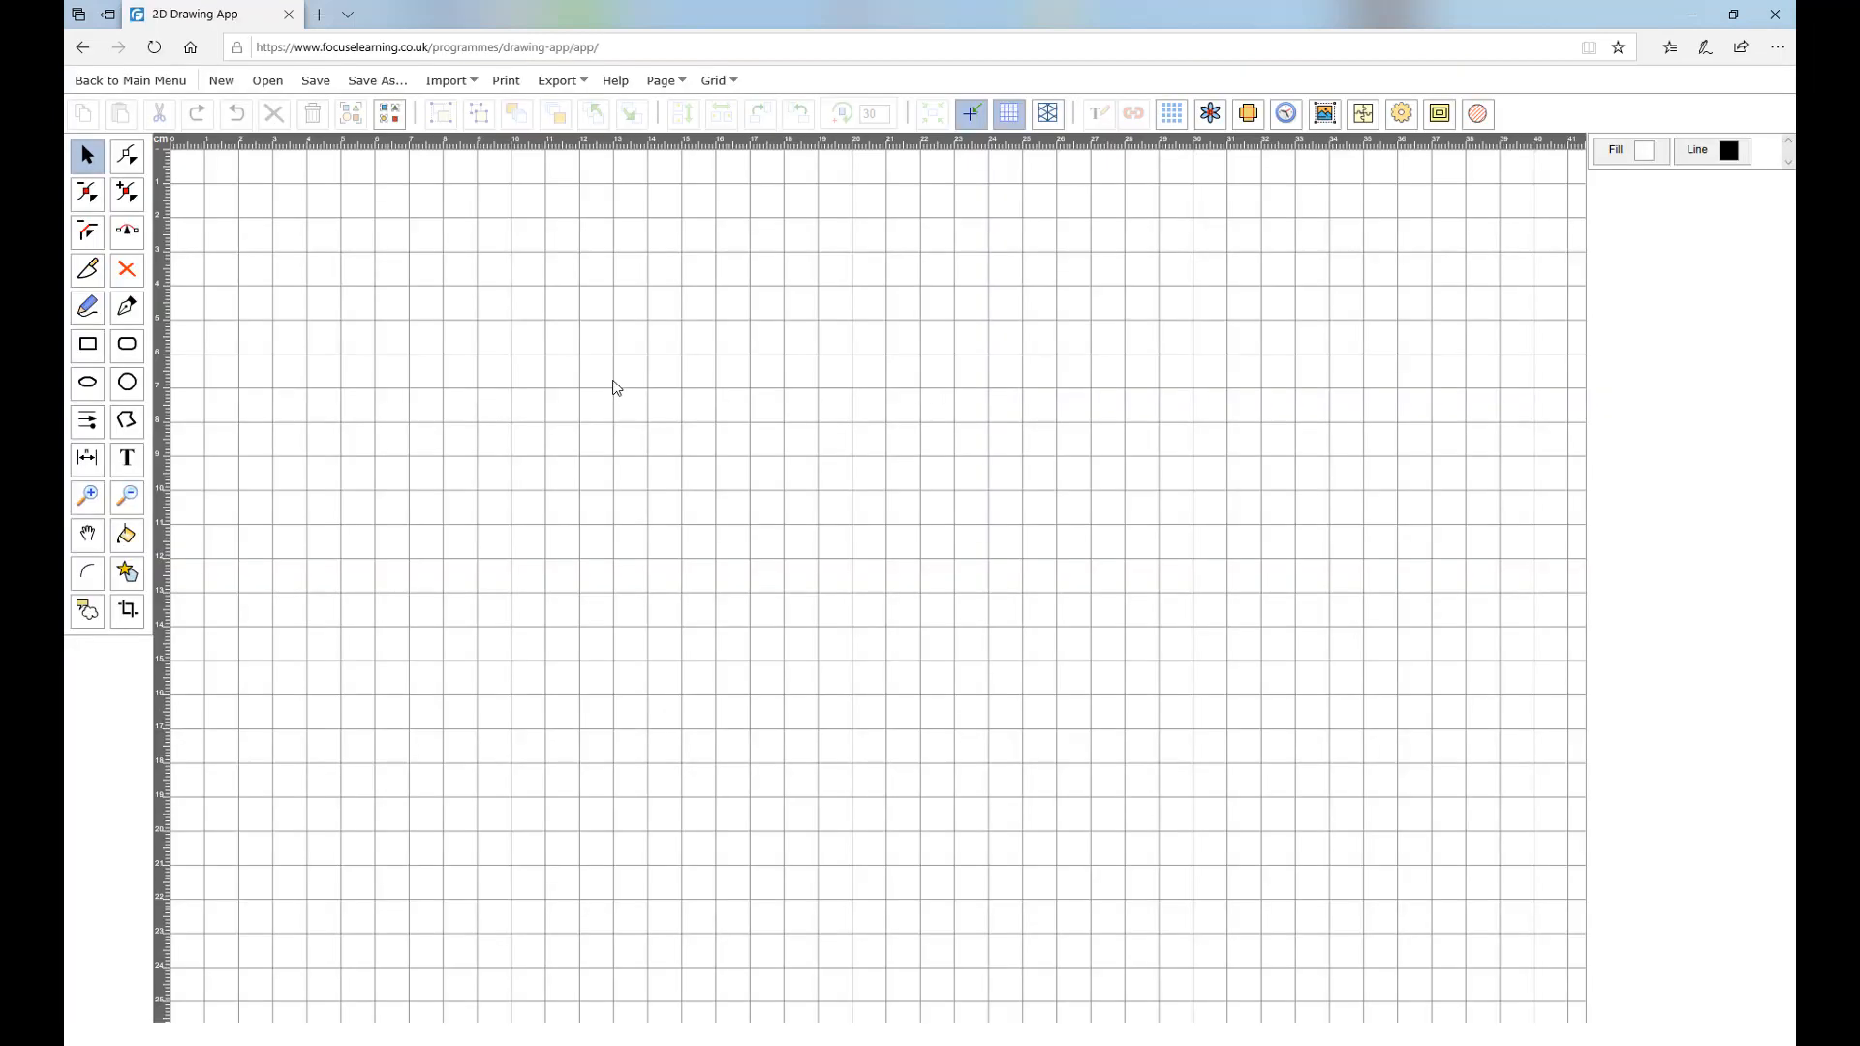
Import the picture 1-earphone.jpg from Saved Pictures onto the drawing page.
left_click(445, 87)
left_click(449, 108)
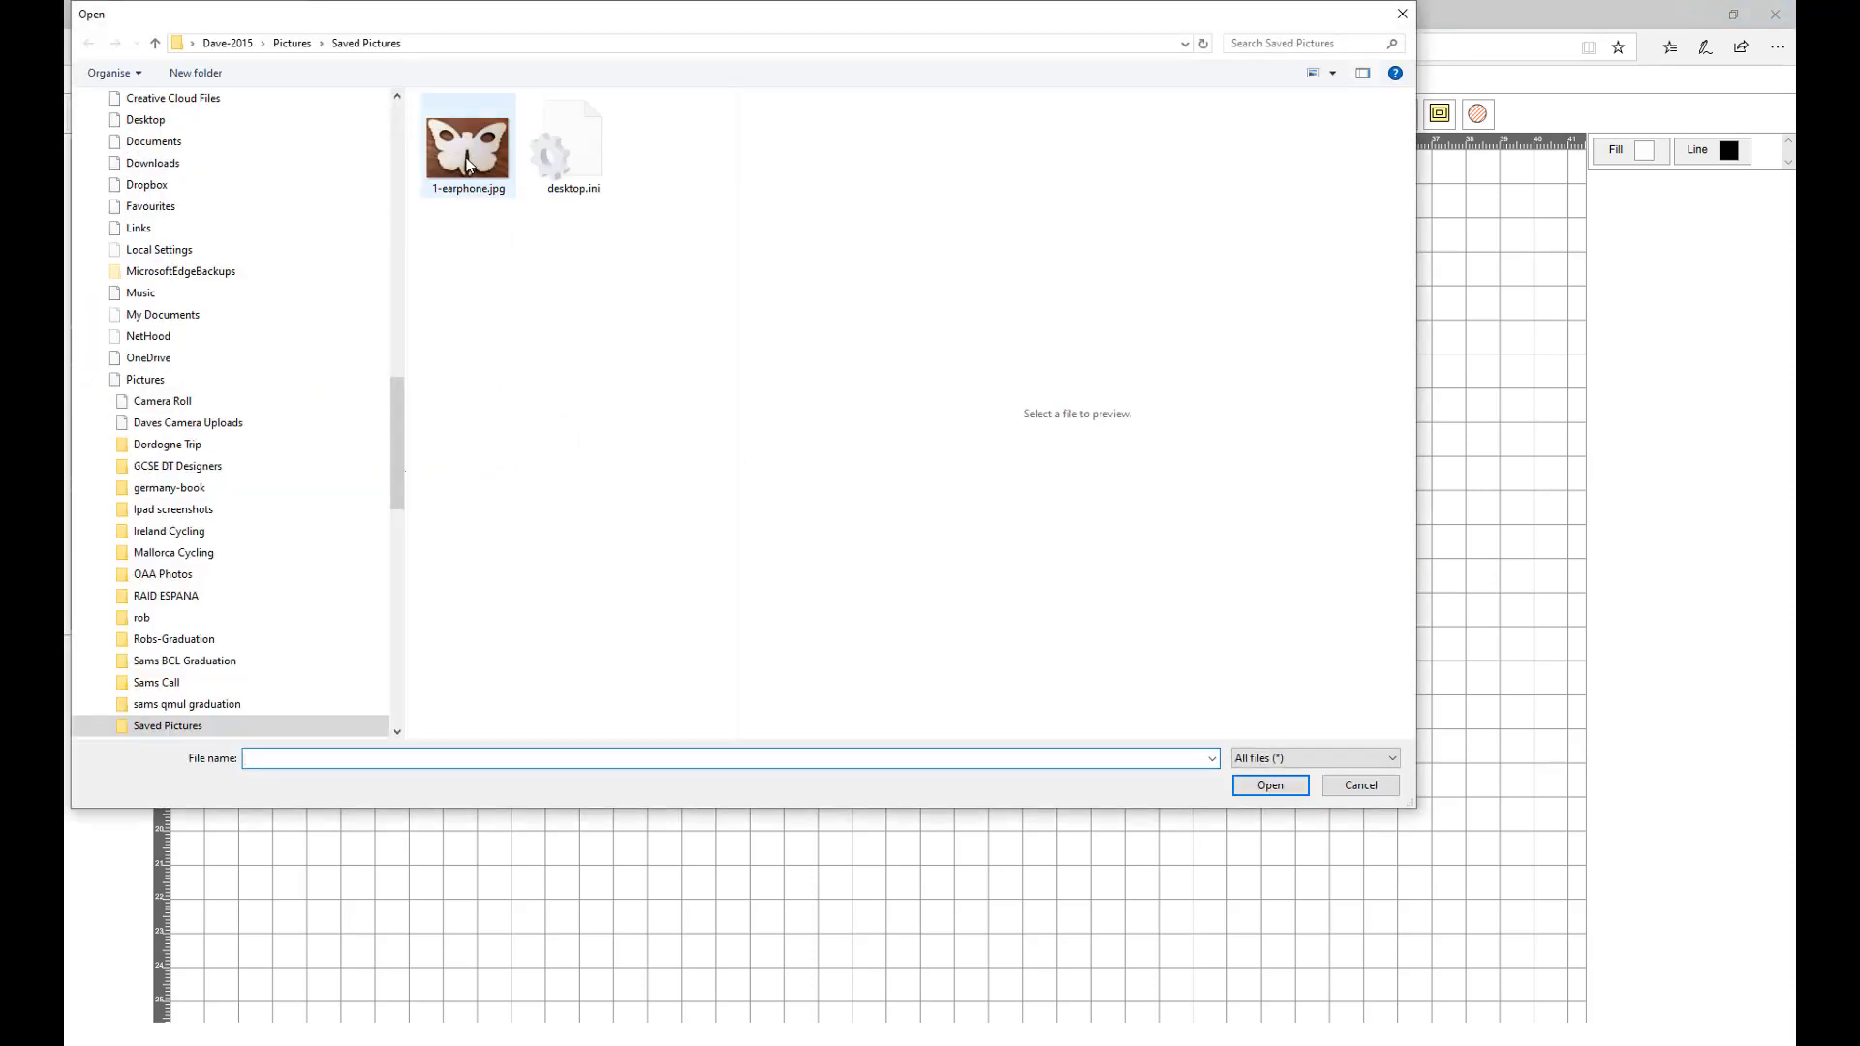
left_click(466, 150)
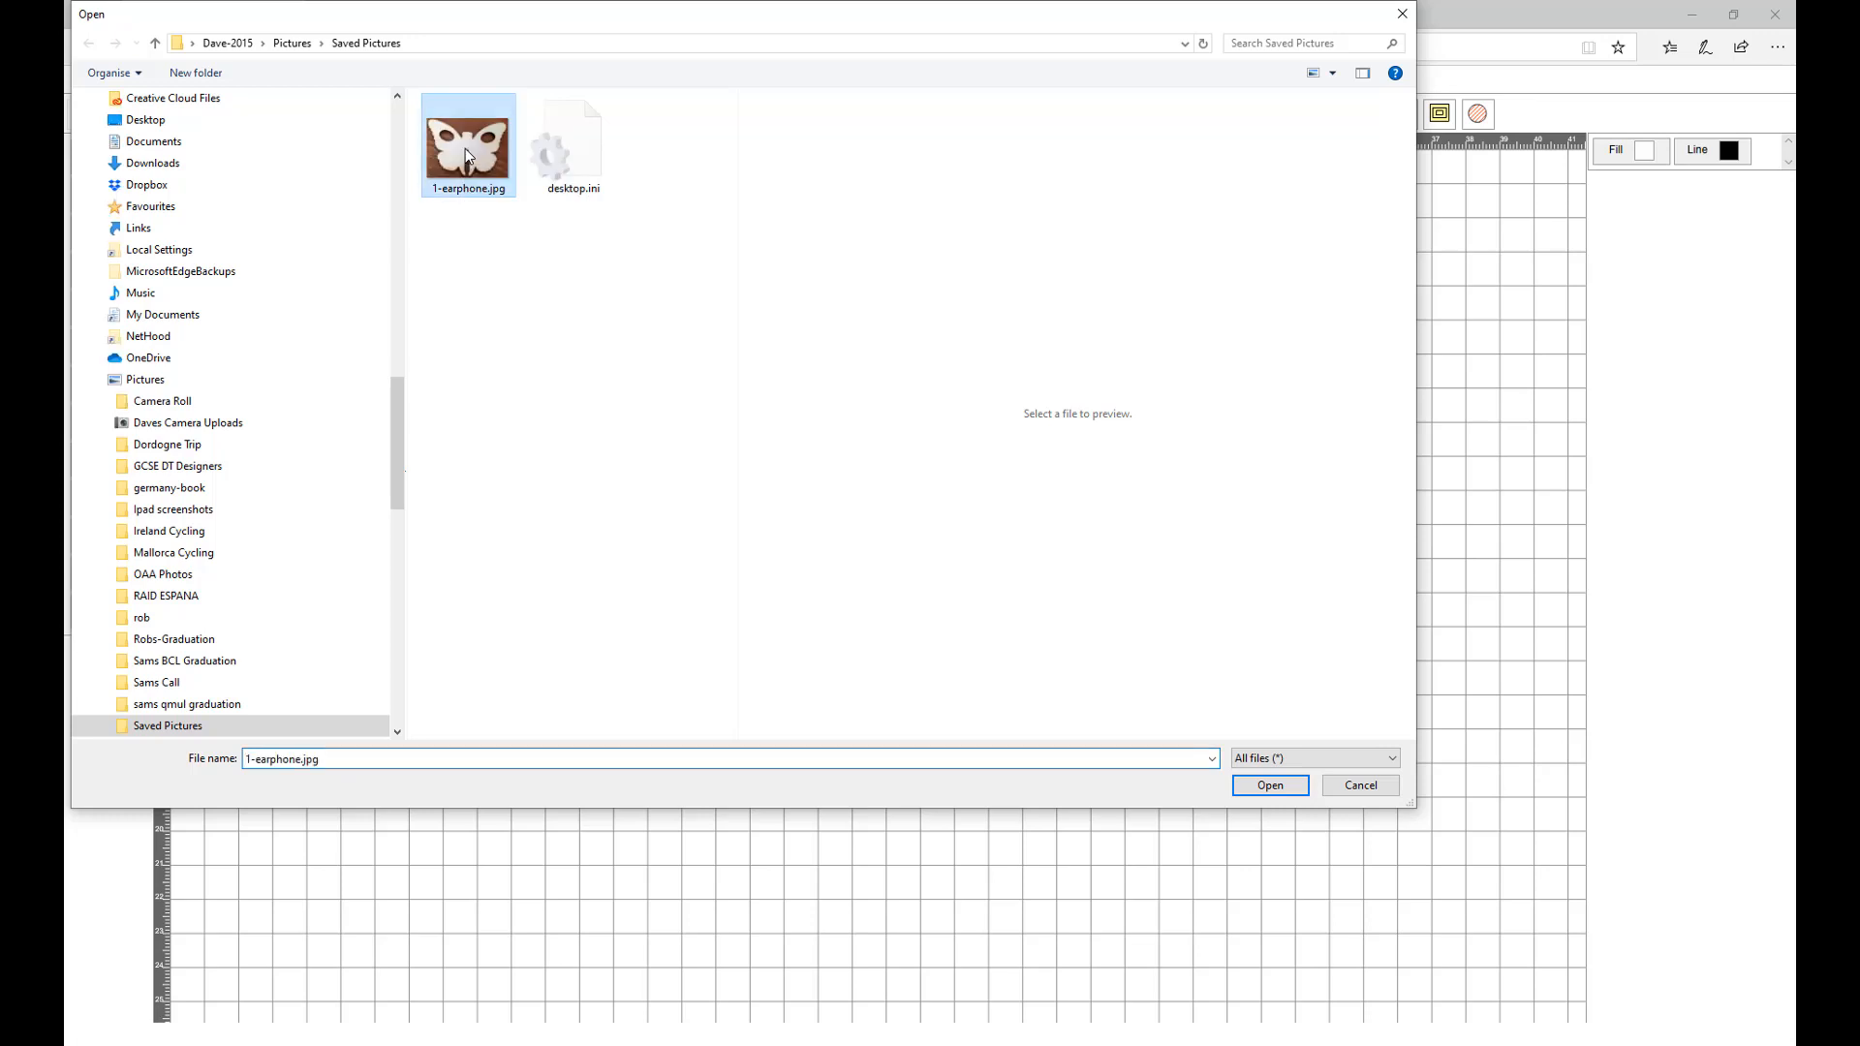
left_click(1243, 789)
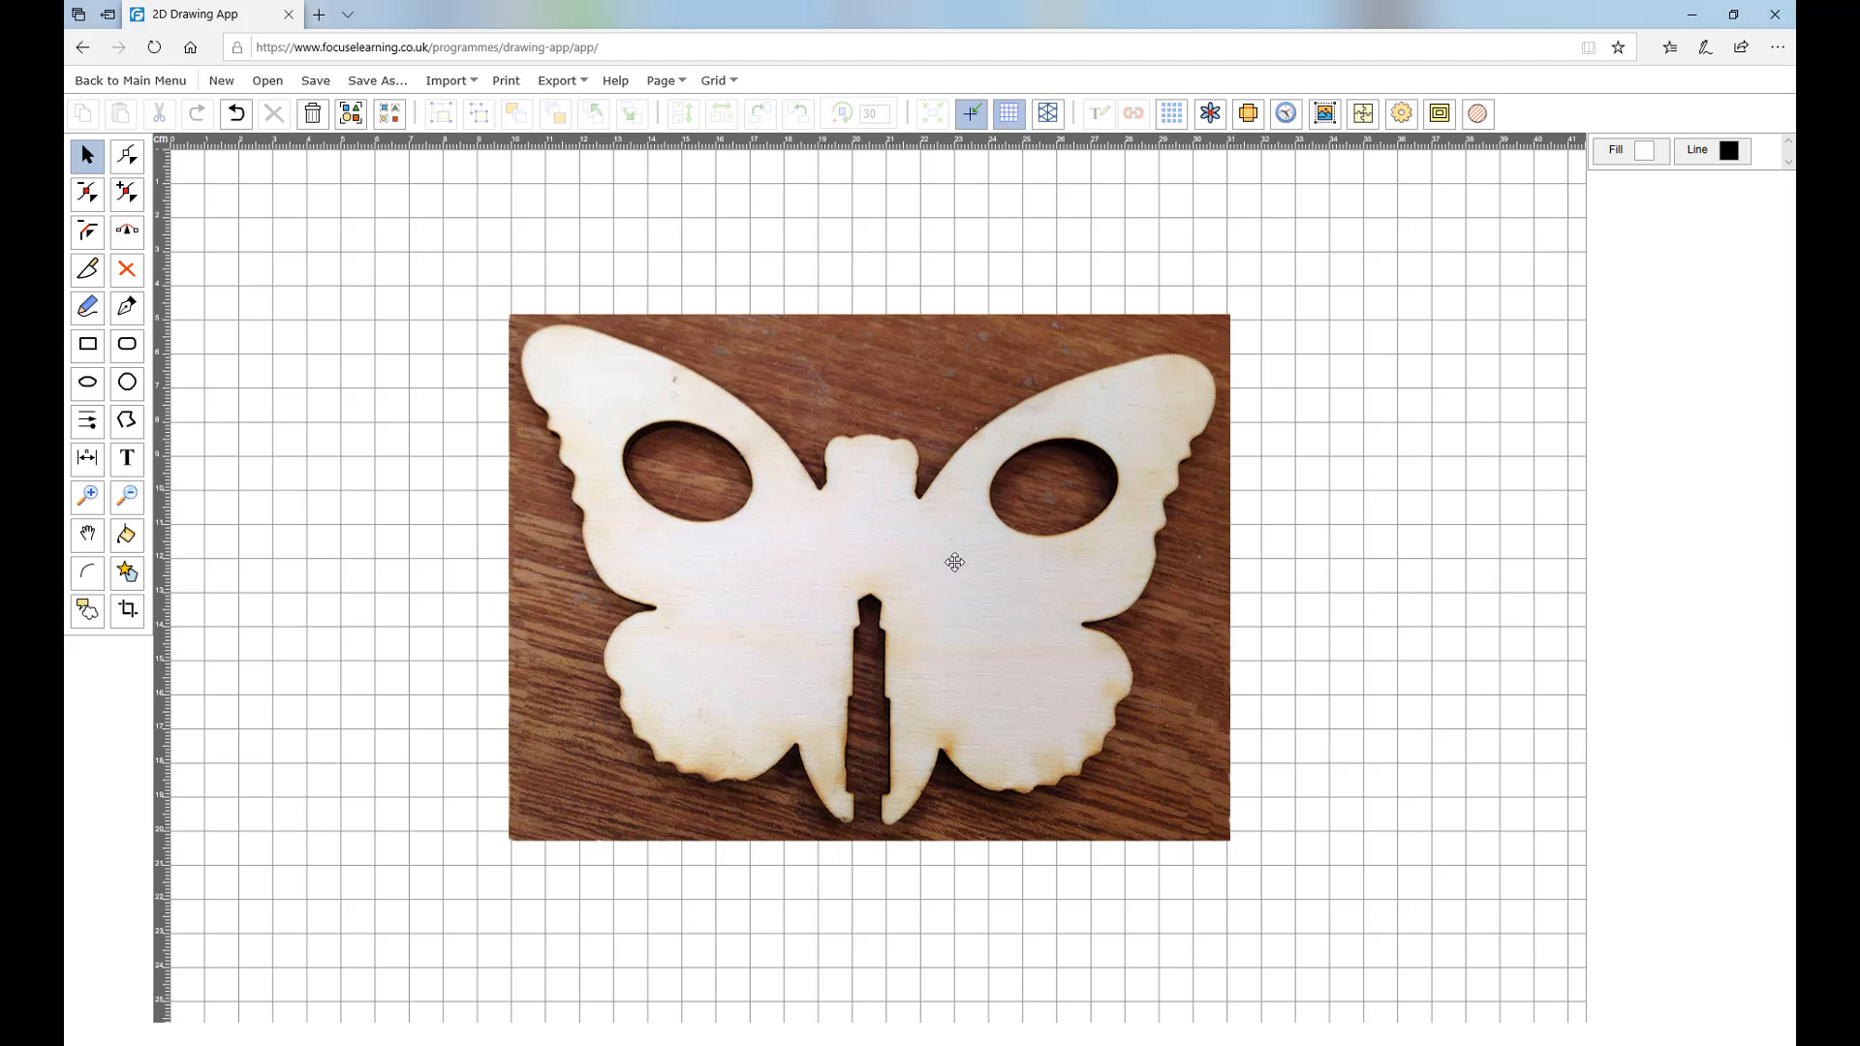
left_click(882, 596)
scroll(882, 596, "up", 1)
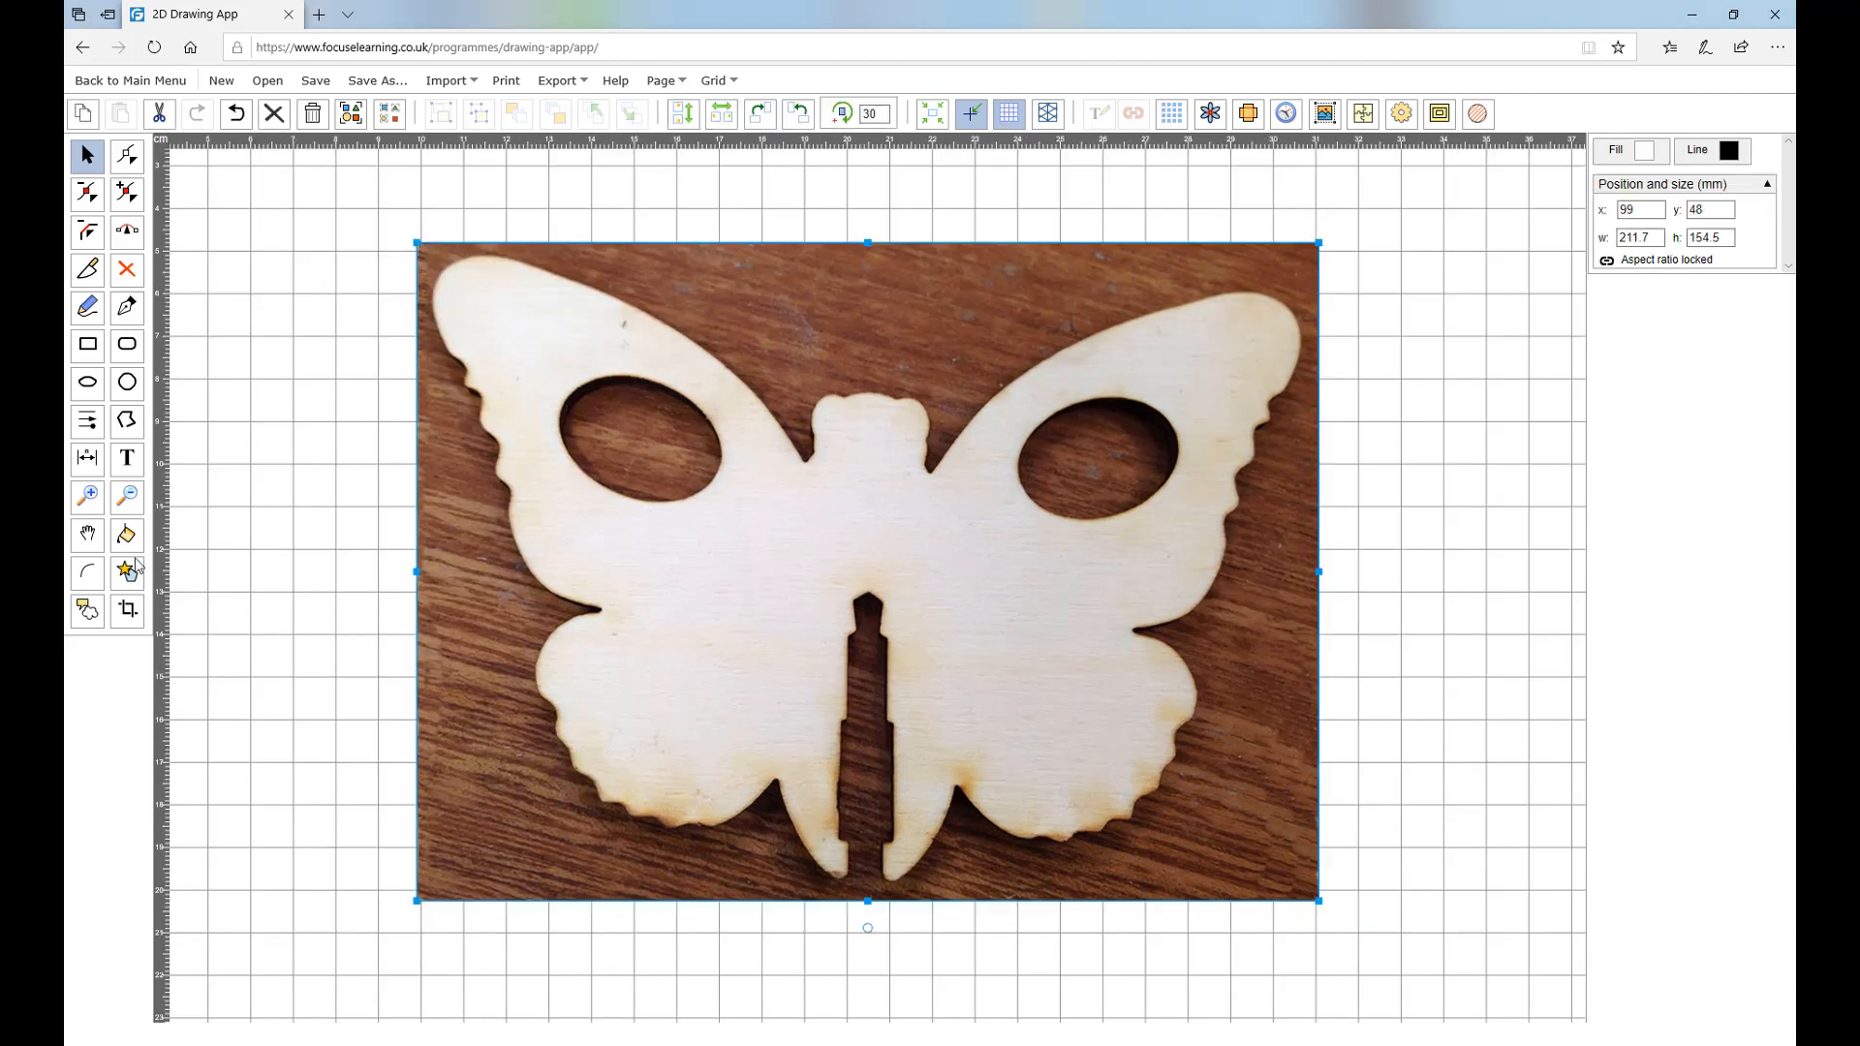
left_click(88, 498)
left_click(865, 575)
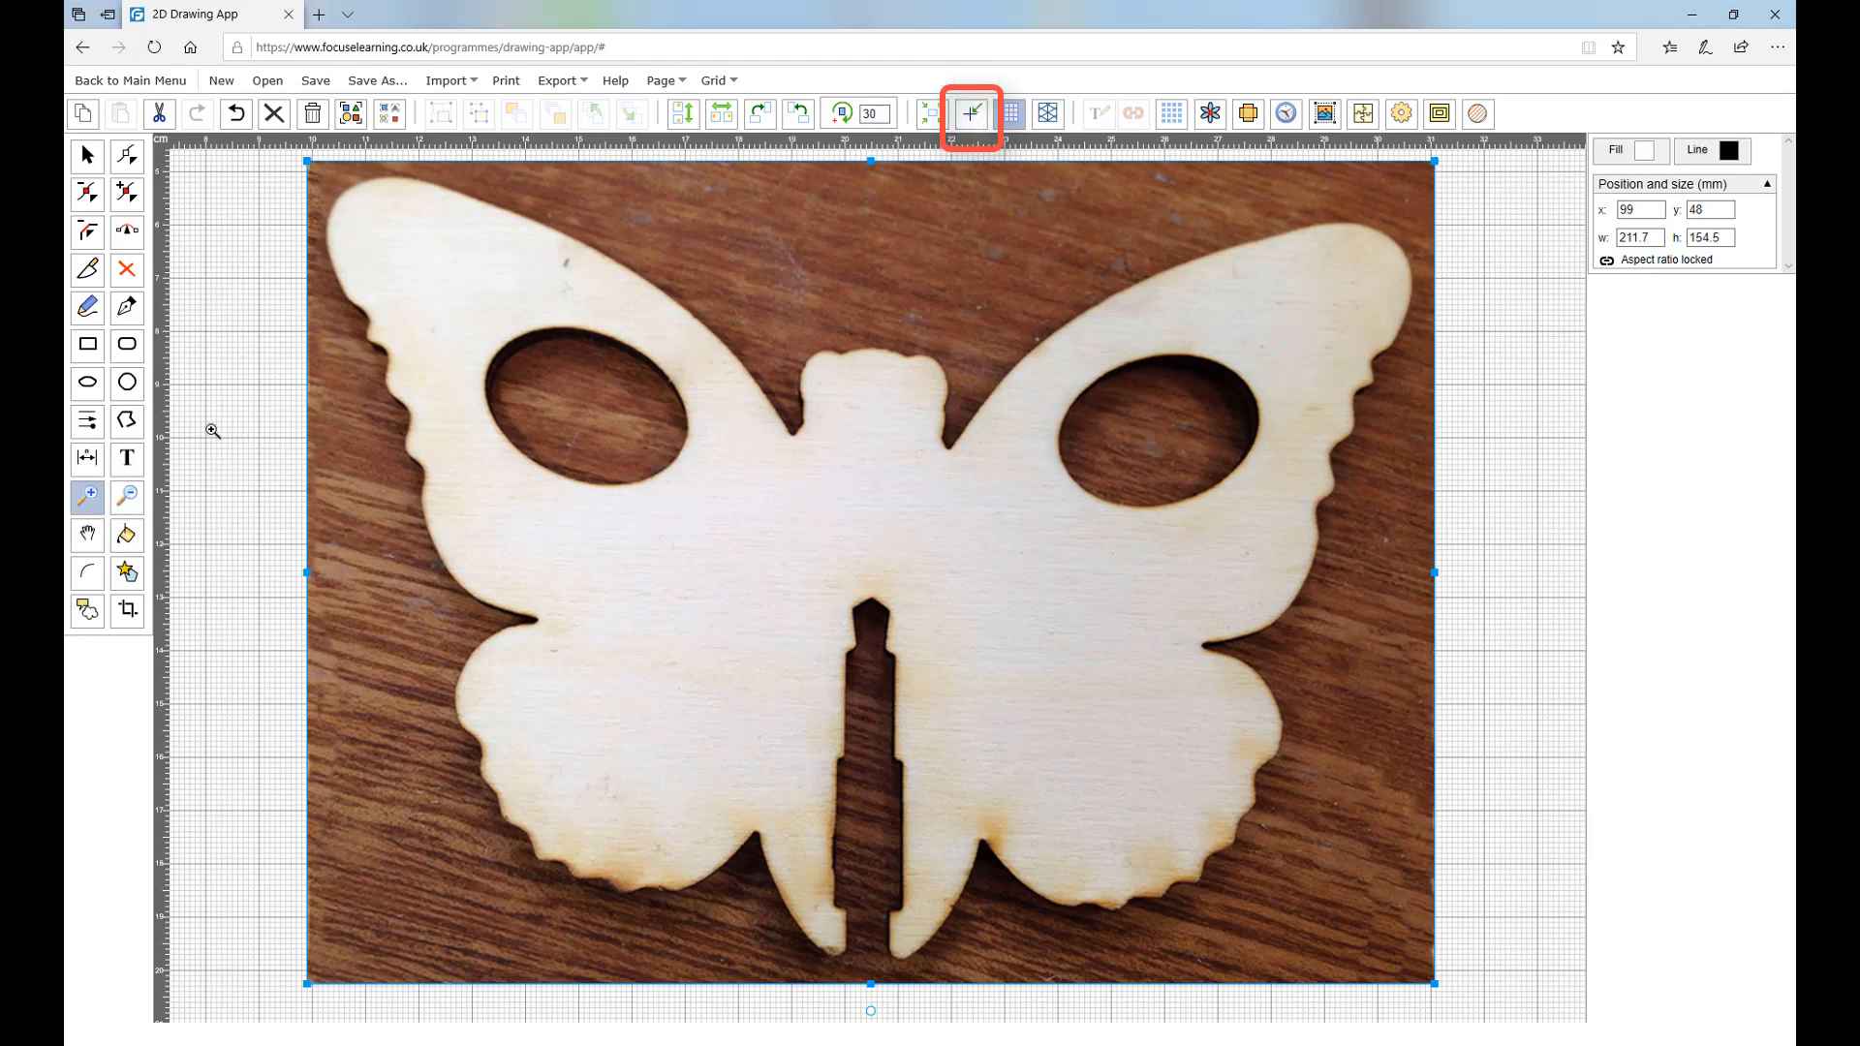
left_click(129, 312)
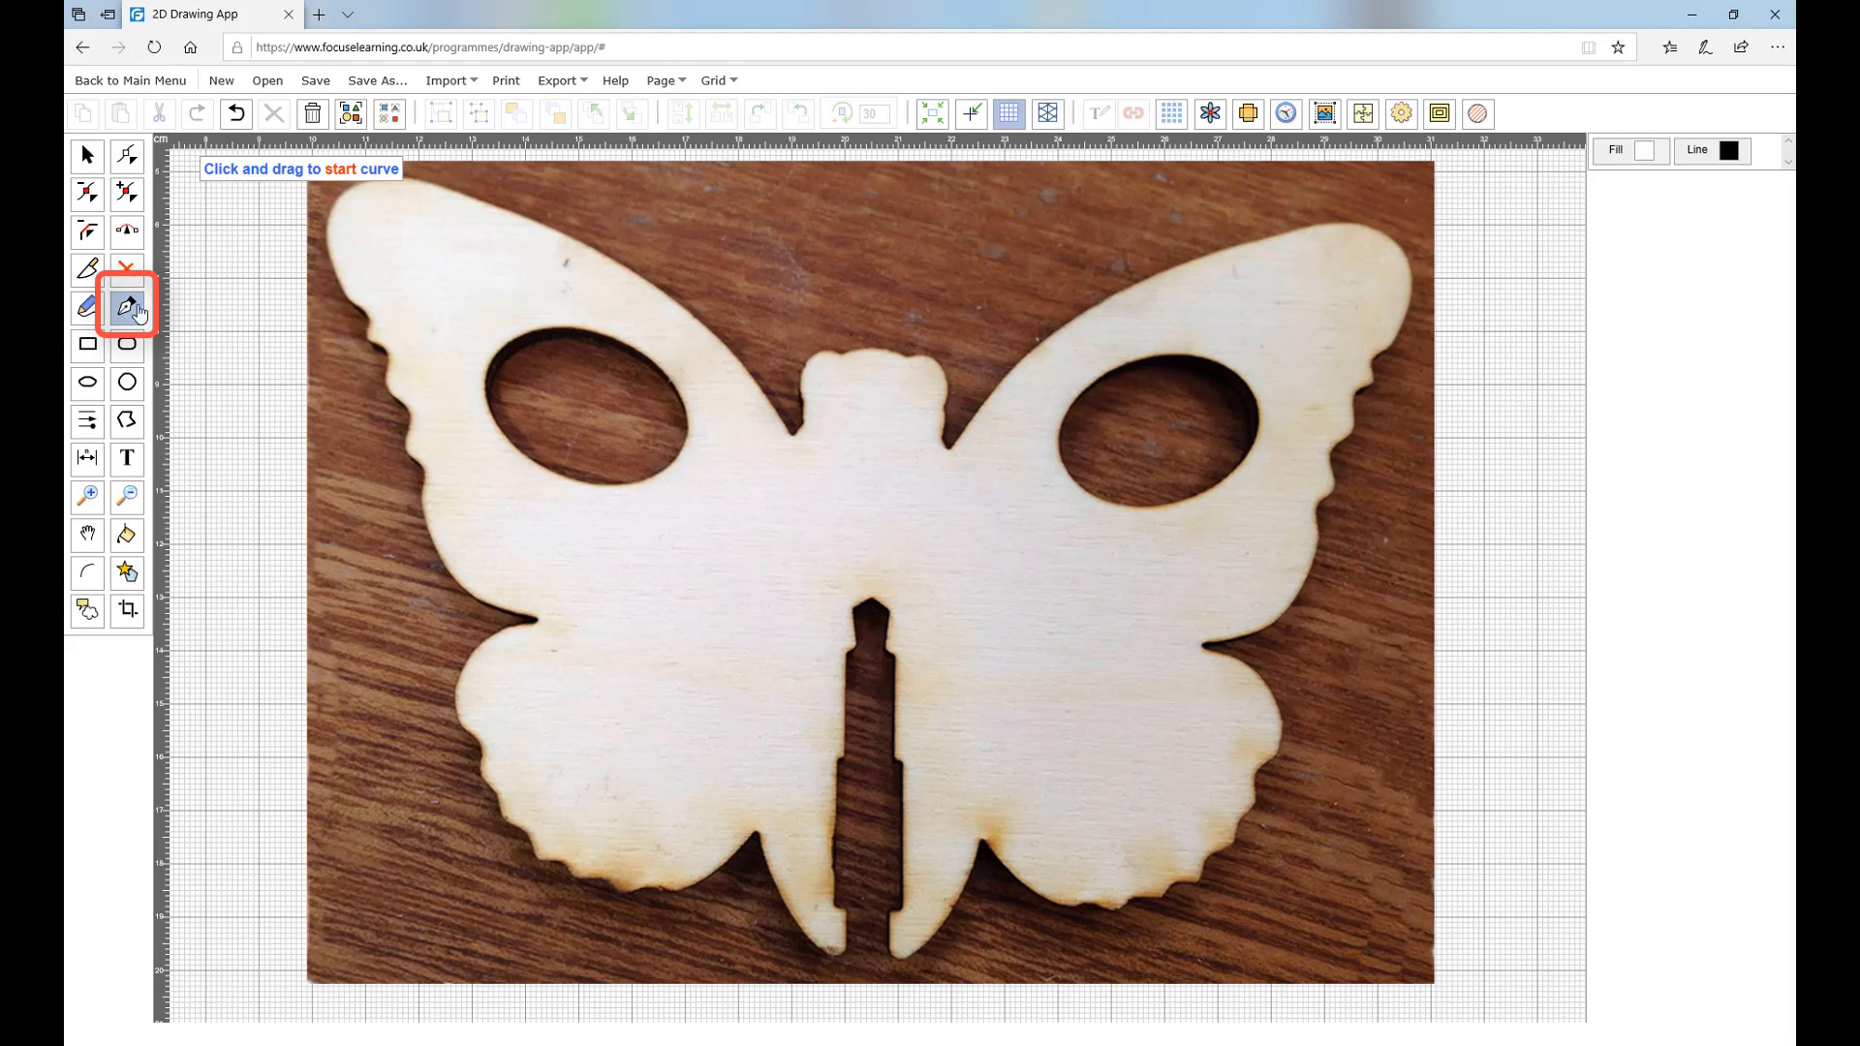
left_click(980, 347)
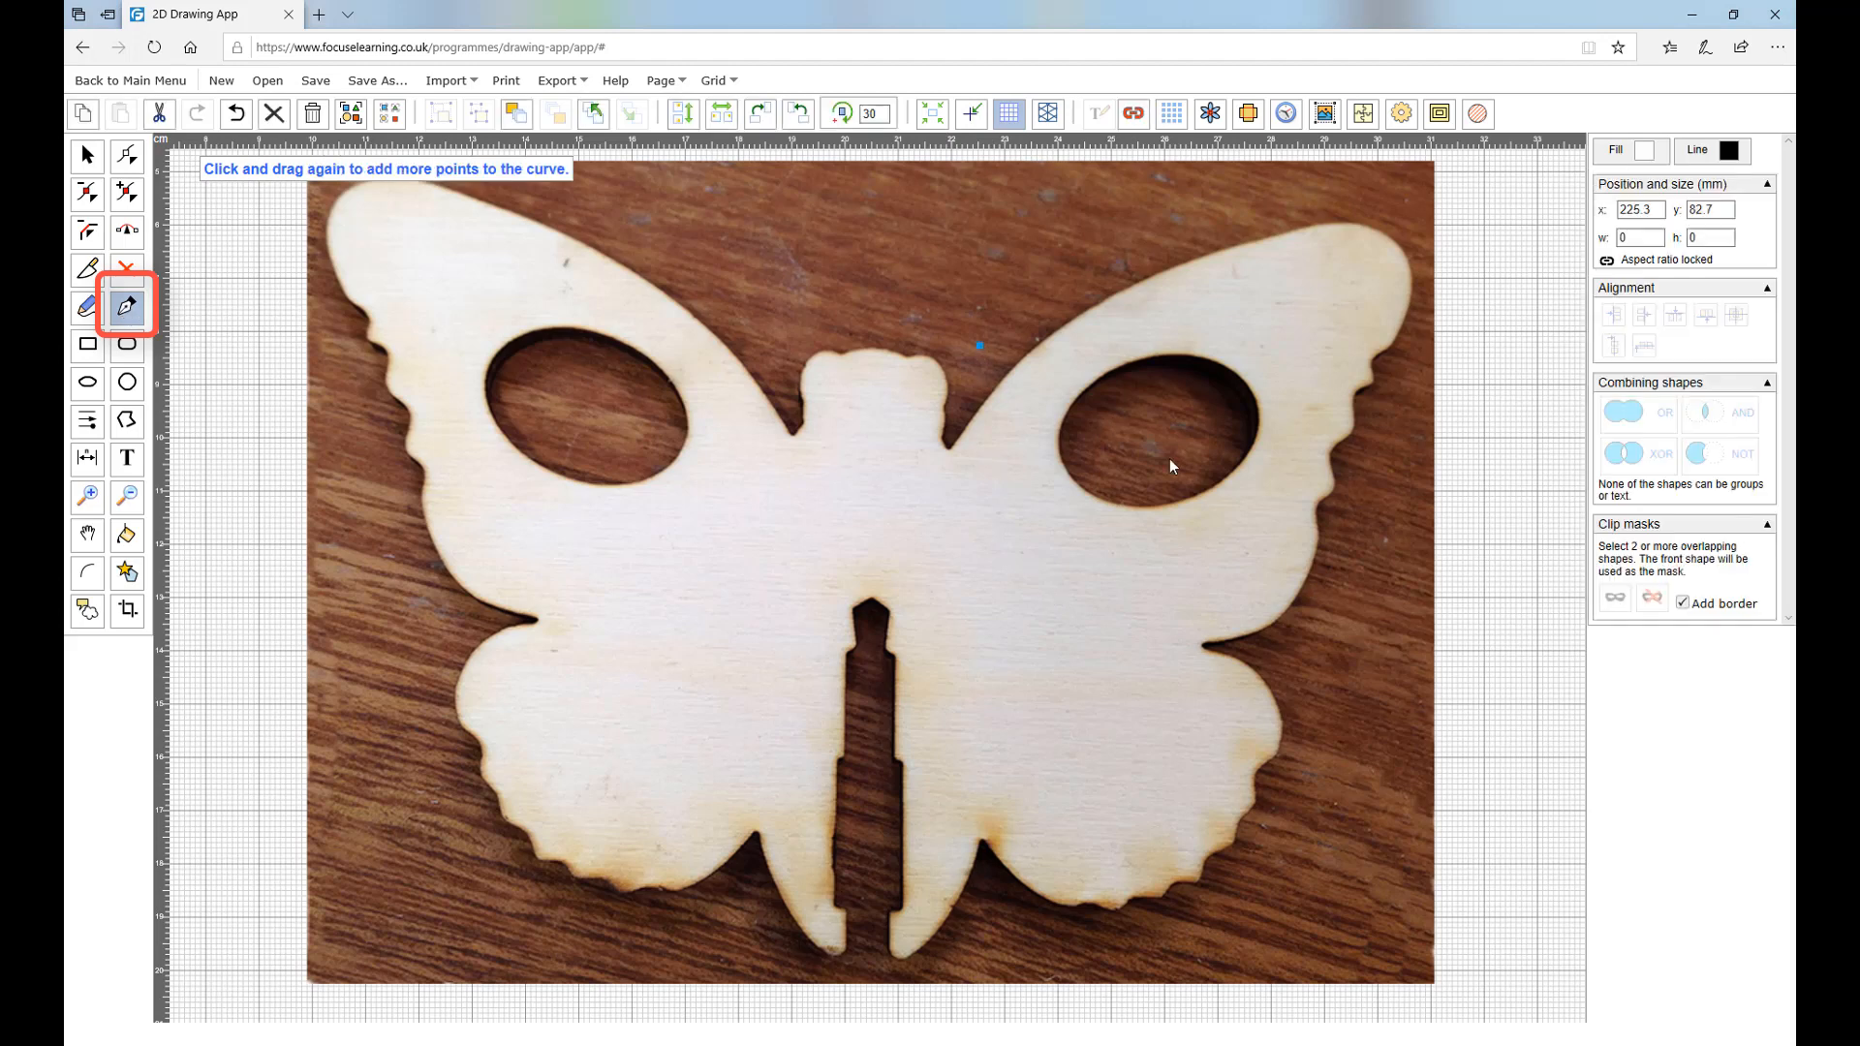
left_click(1209, 501)
left_click(1058, 643)
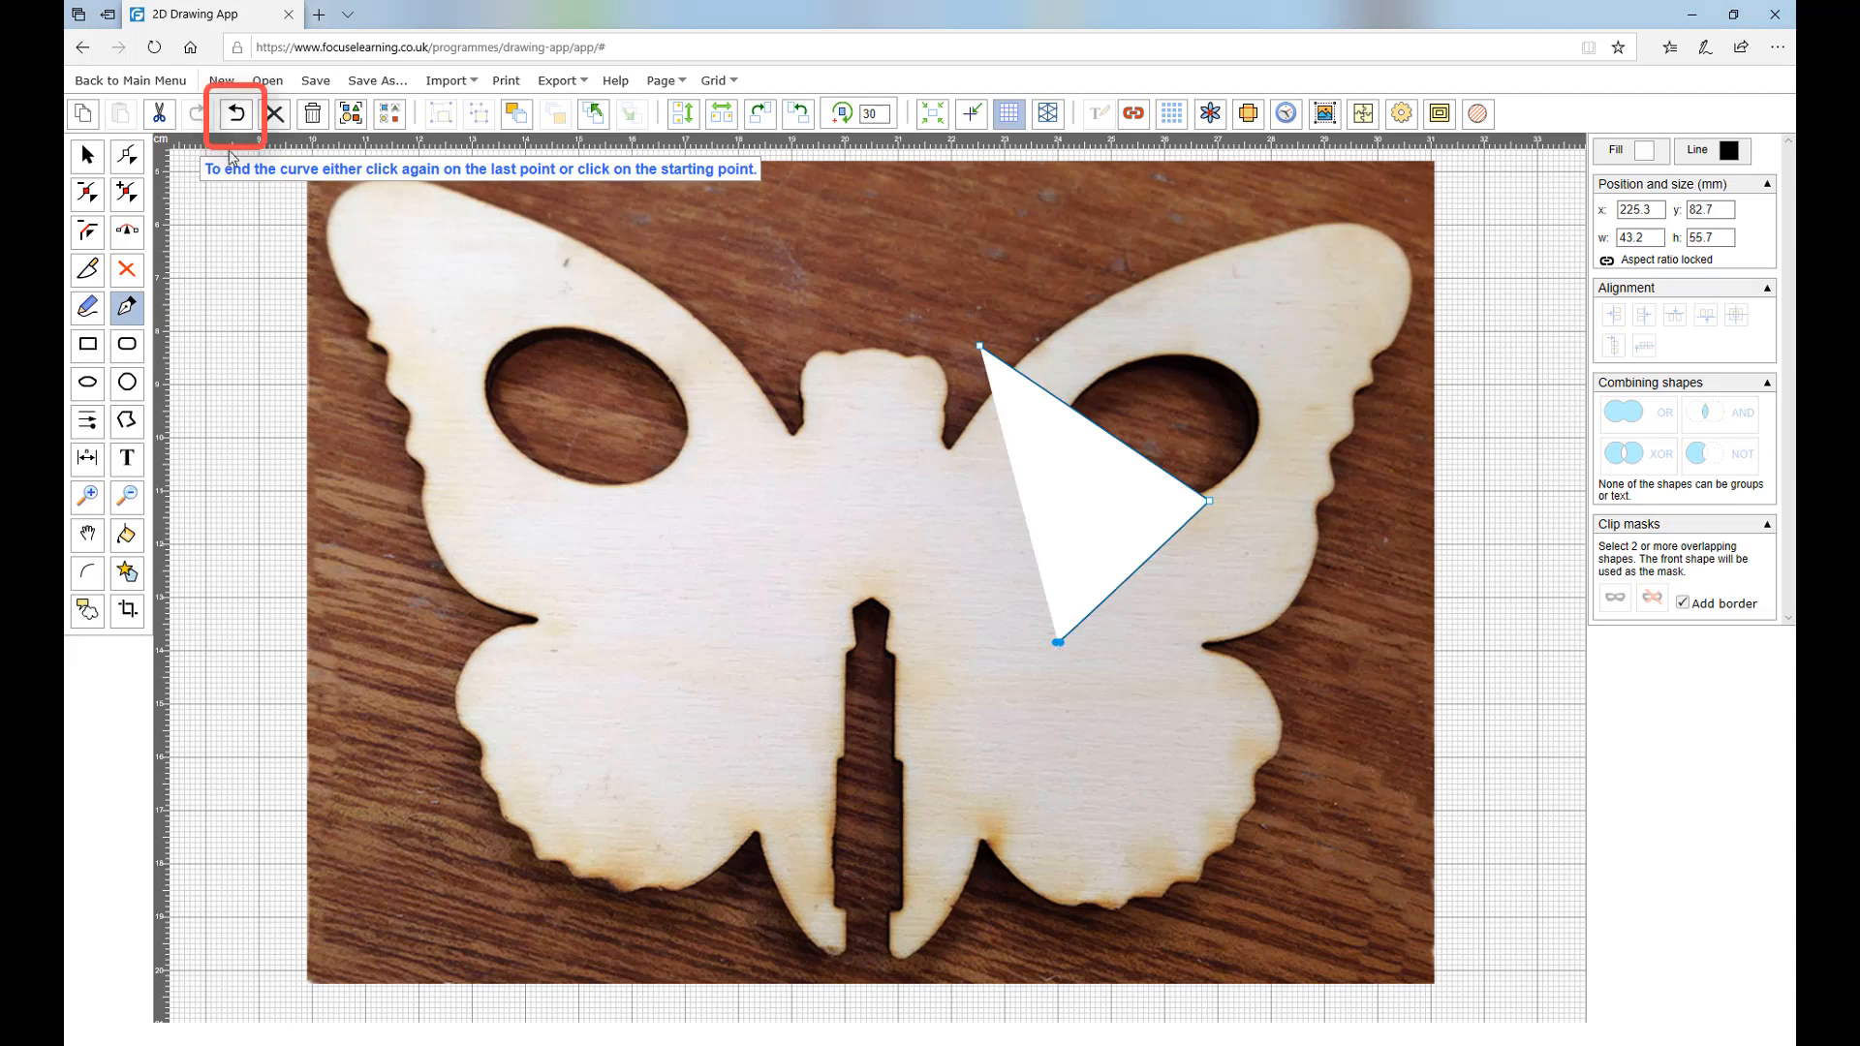
left_click(235, 118)
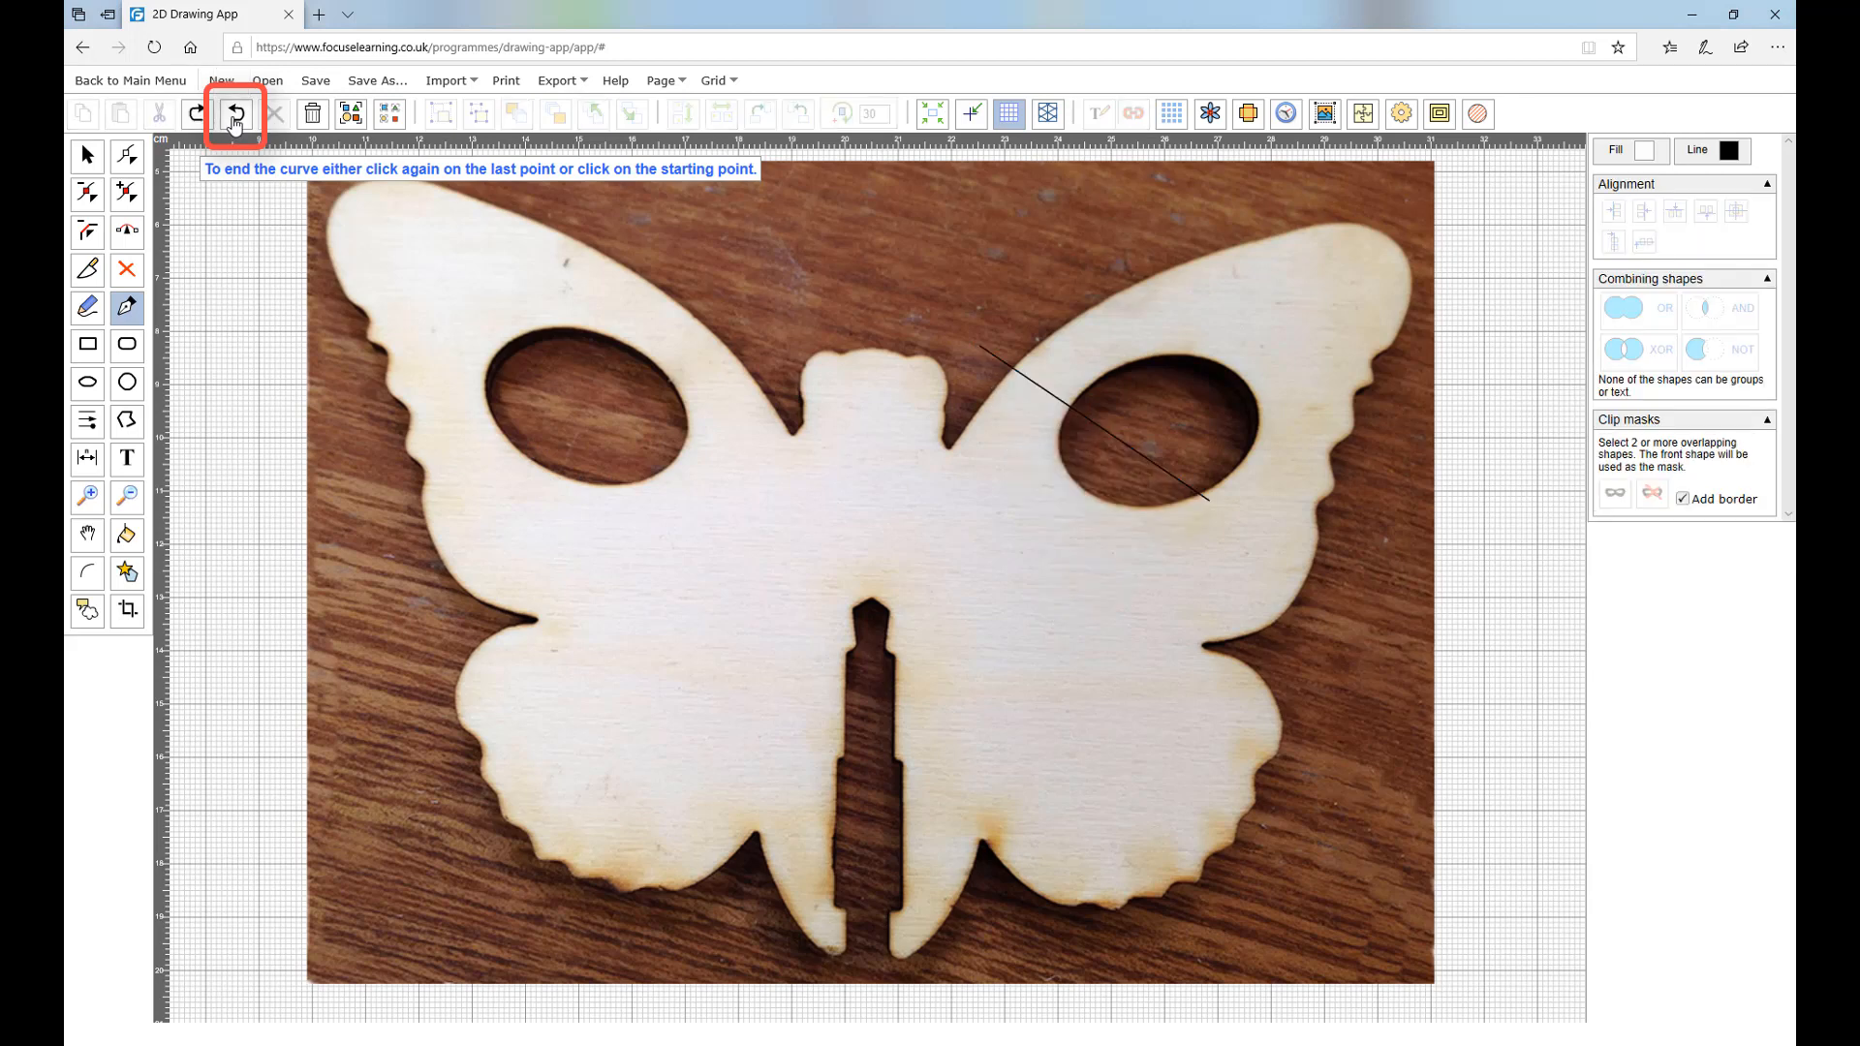
left_click(234, 118)
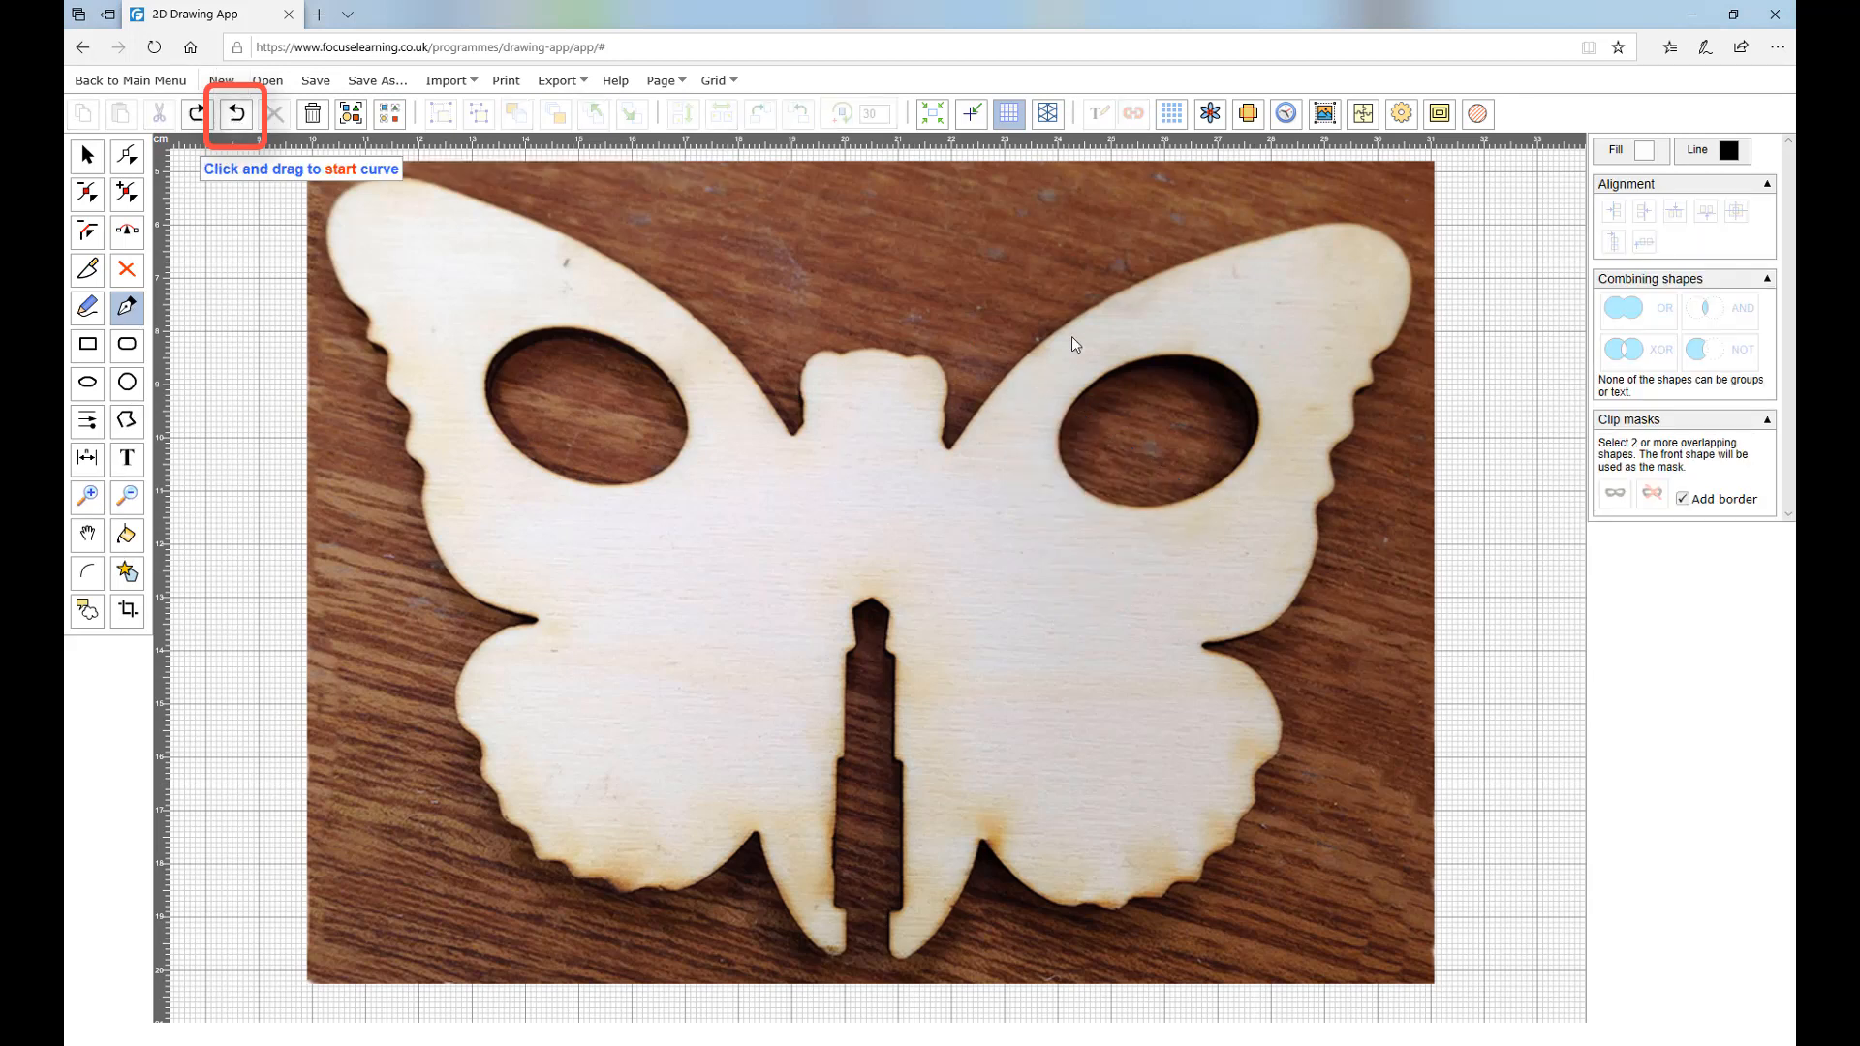
Set the fill to none and trace the right half of the butterfly's head down to the wing notch with the Pen tool.
left_click(1613, 155)
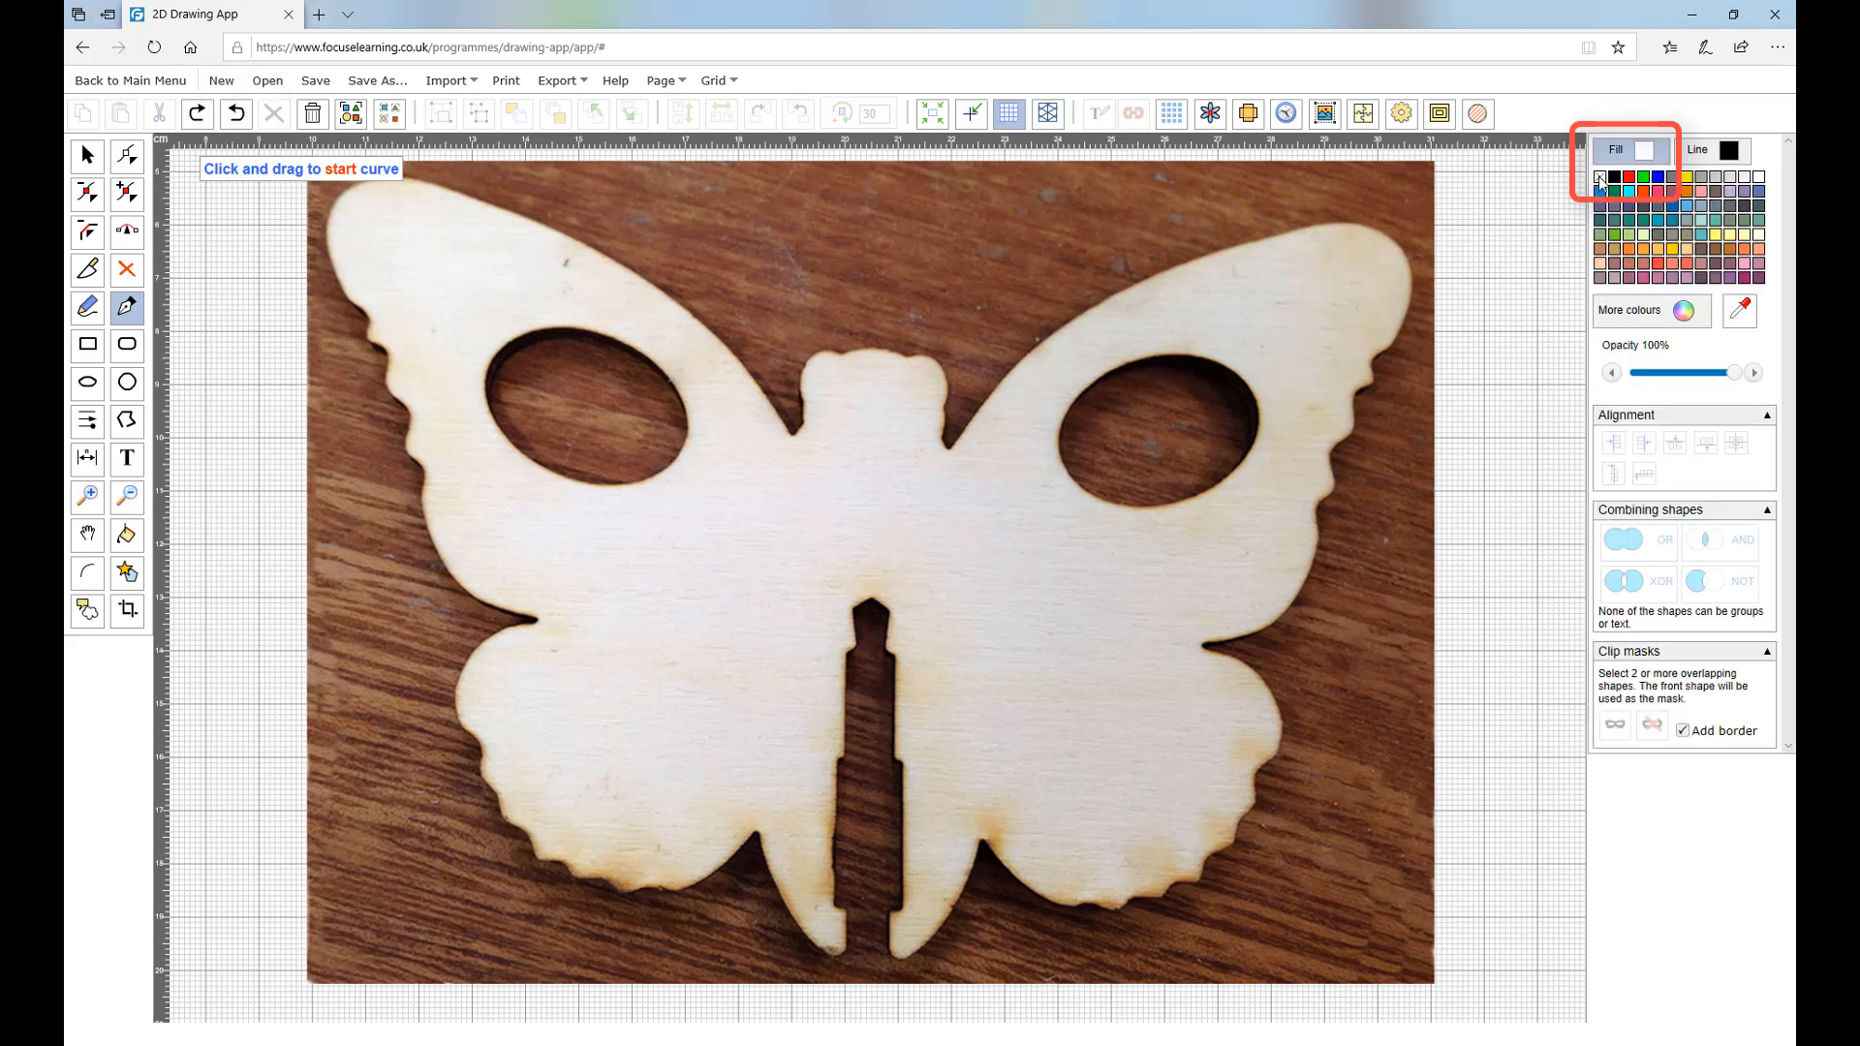
left_click(1600, 177)
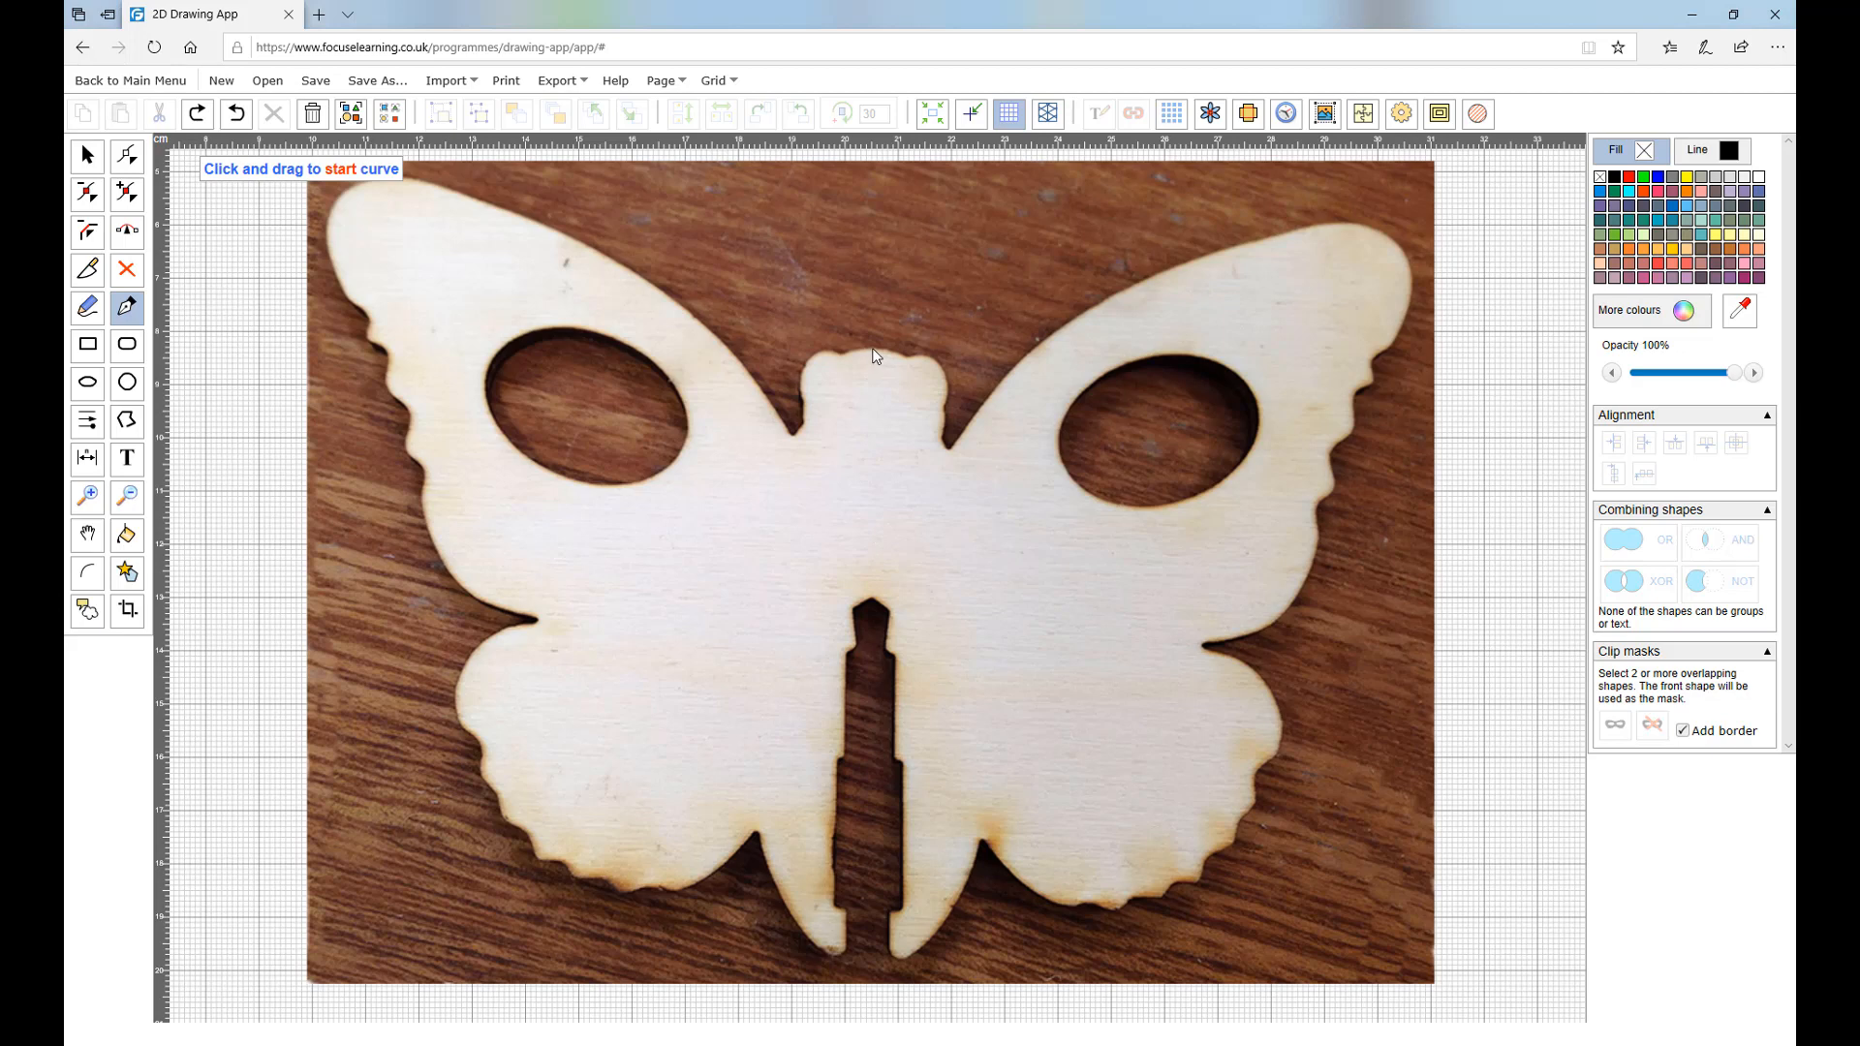
left_click_drag(873, 351, 896, 369)
left_click(904, 359)
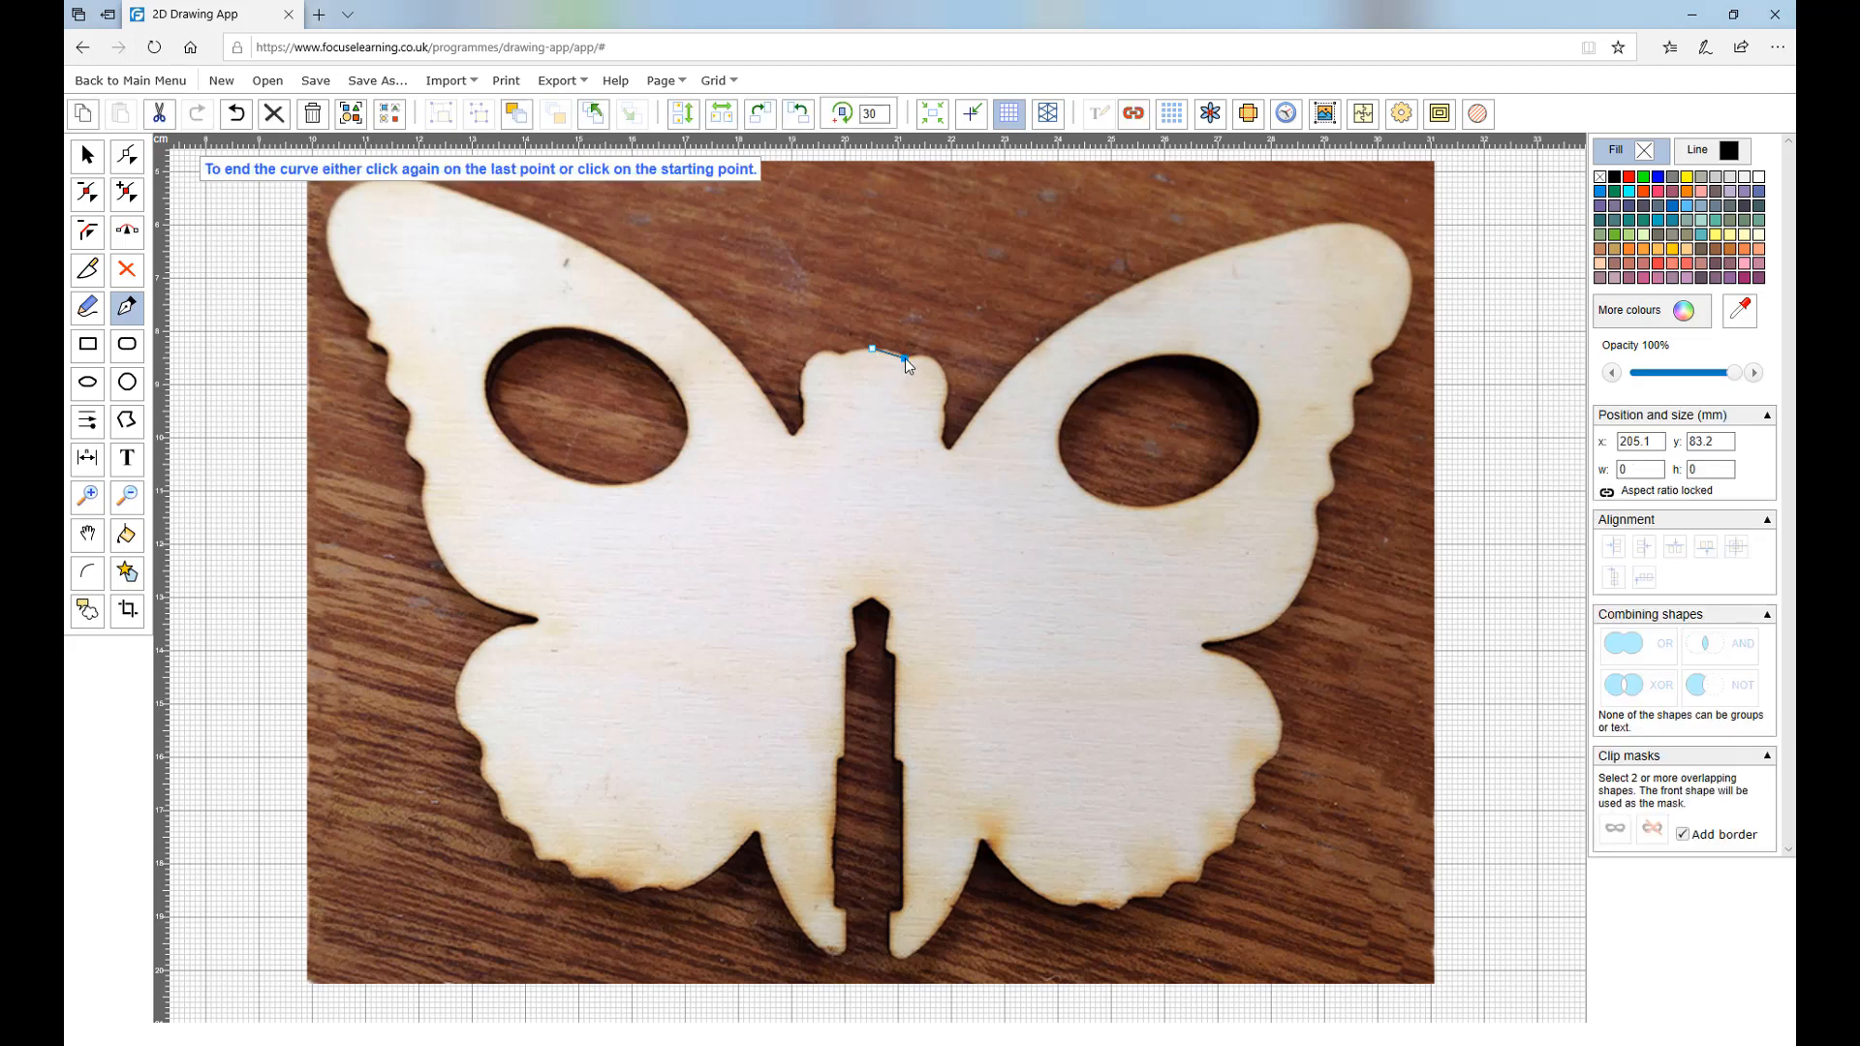
left_click(944, 403)
left_click(941, 437)
left_click(950, 446)
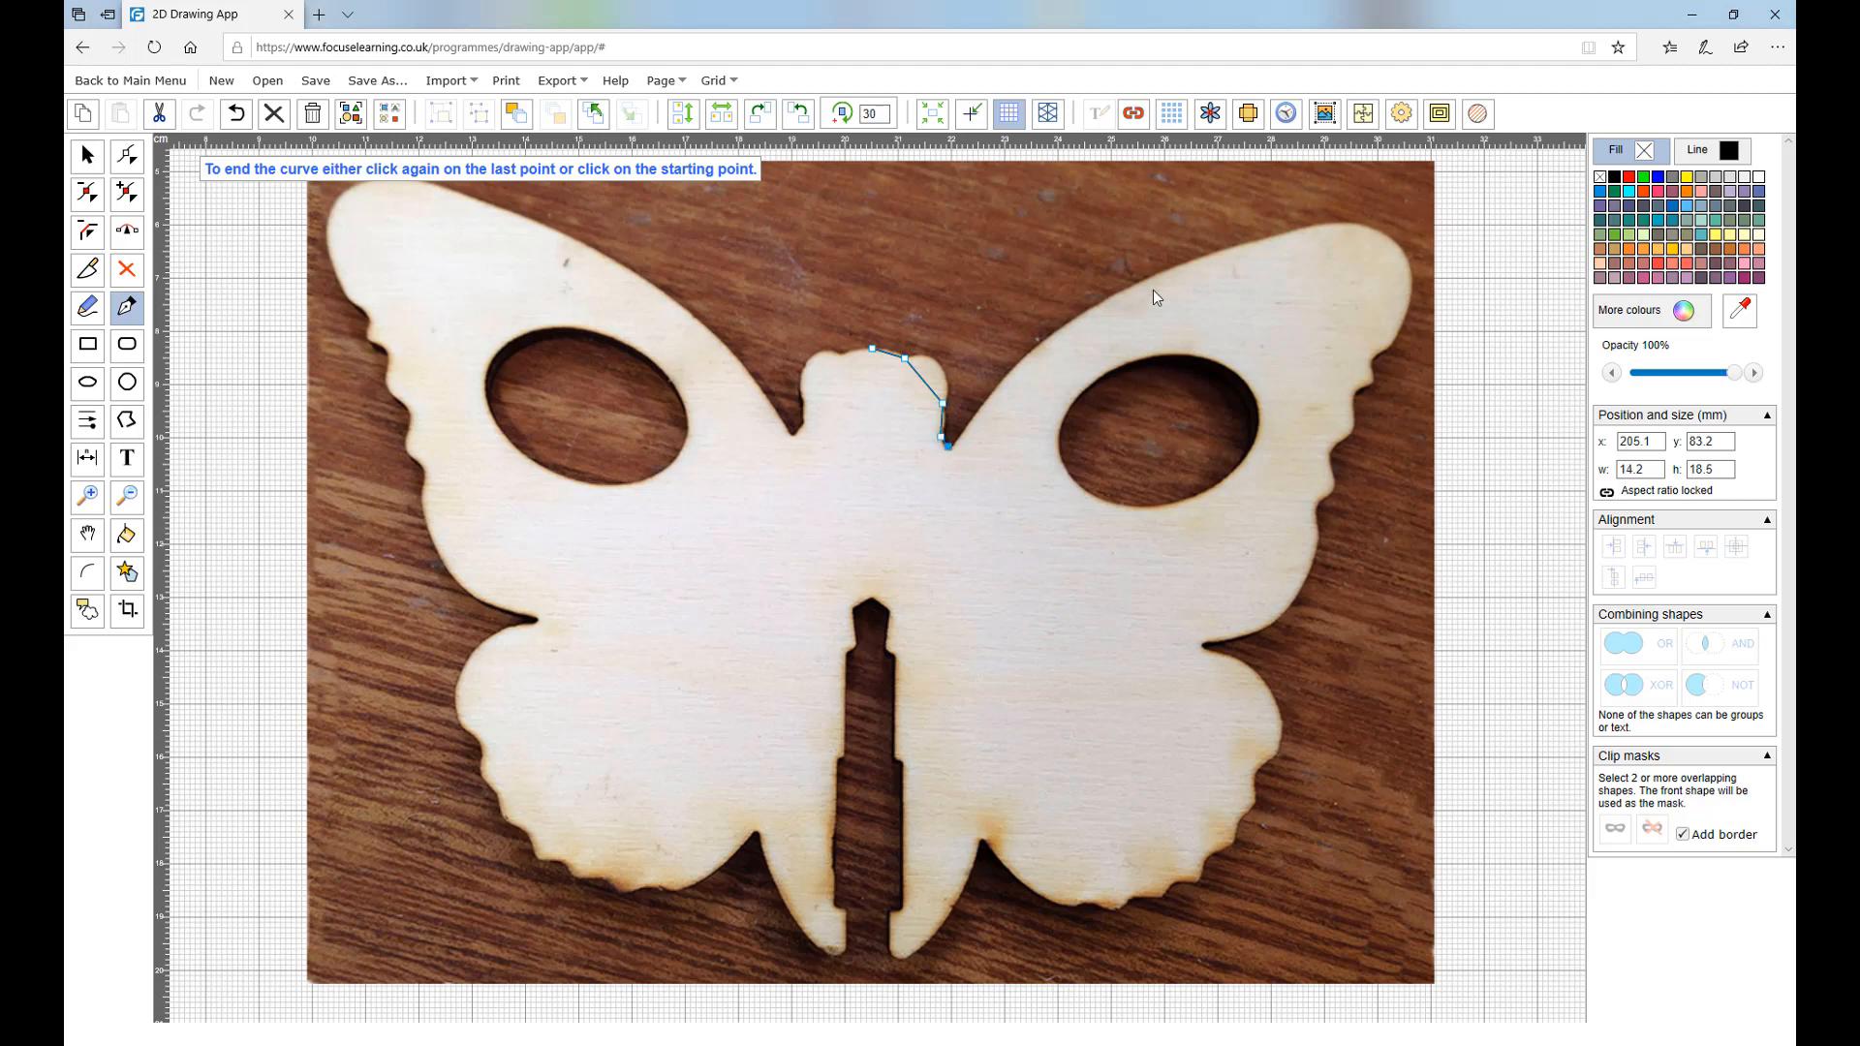
Continue the Pen outline with points around the right upper and lower wings to the notch beside the tail.
left_click(1335, 221)
left_click(1390, 345)
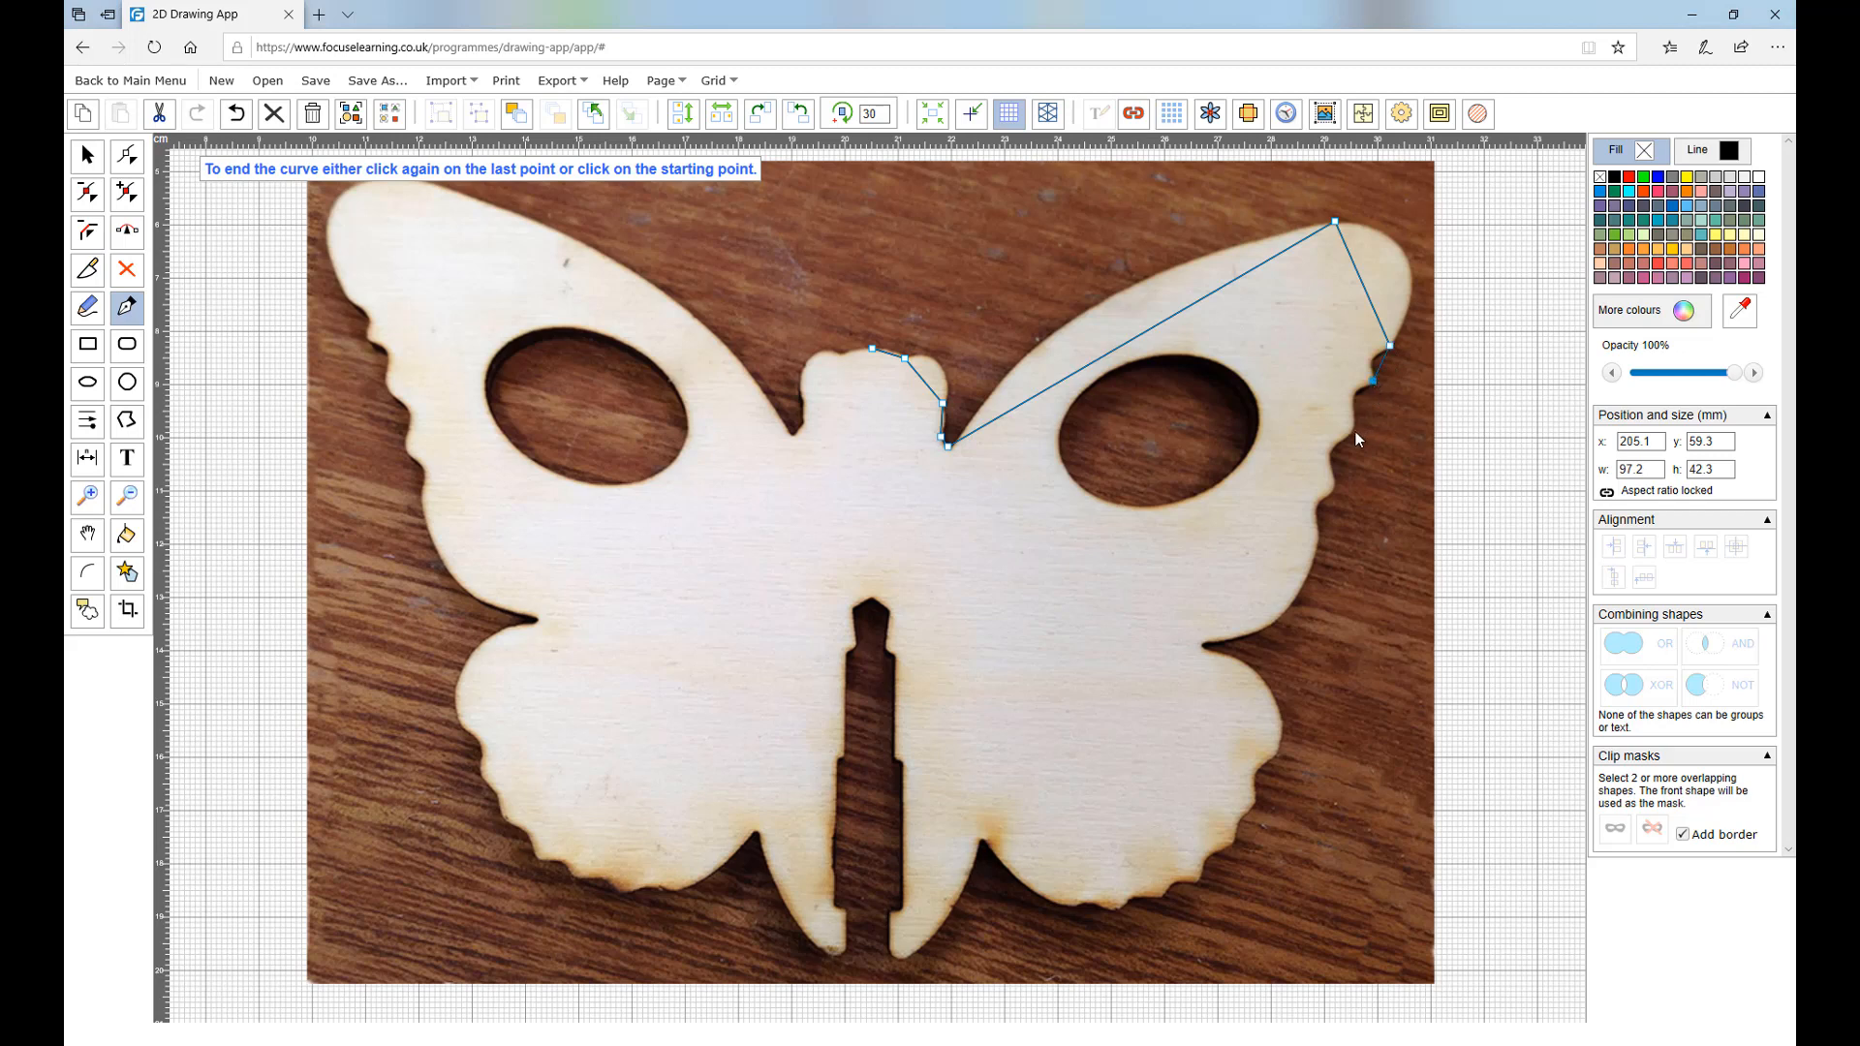
left_click(1333, 489)
left_click(1200, 645)
left_click(1270, 755)
left_click(1235, 841)
left_click(1198, 881)
left_click(979, 839)
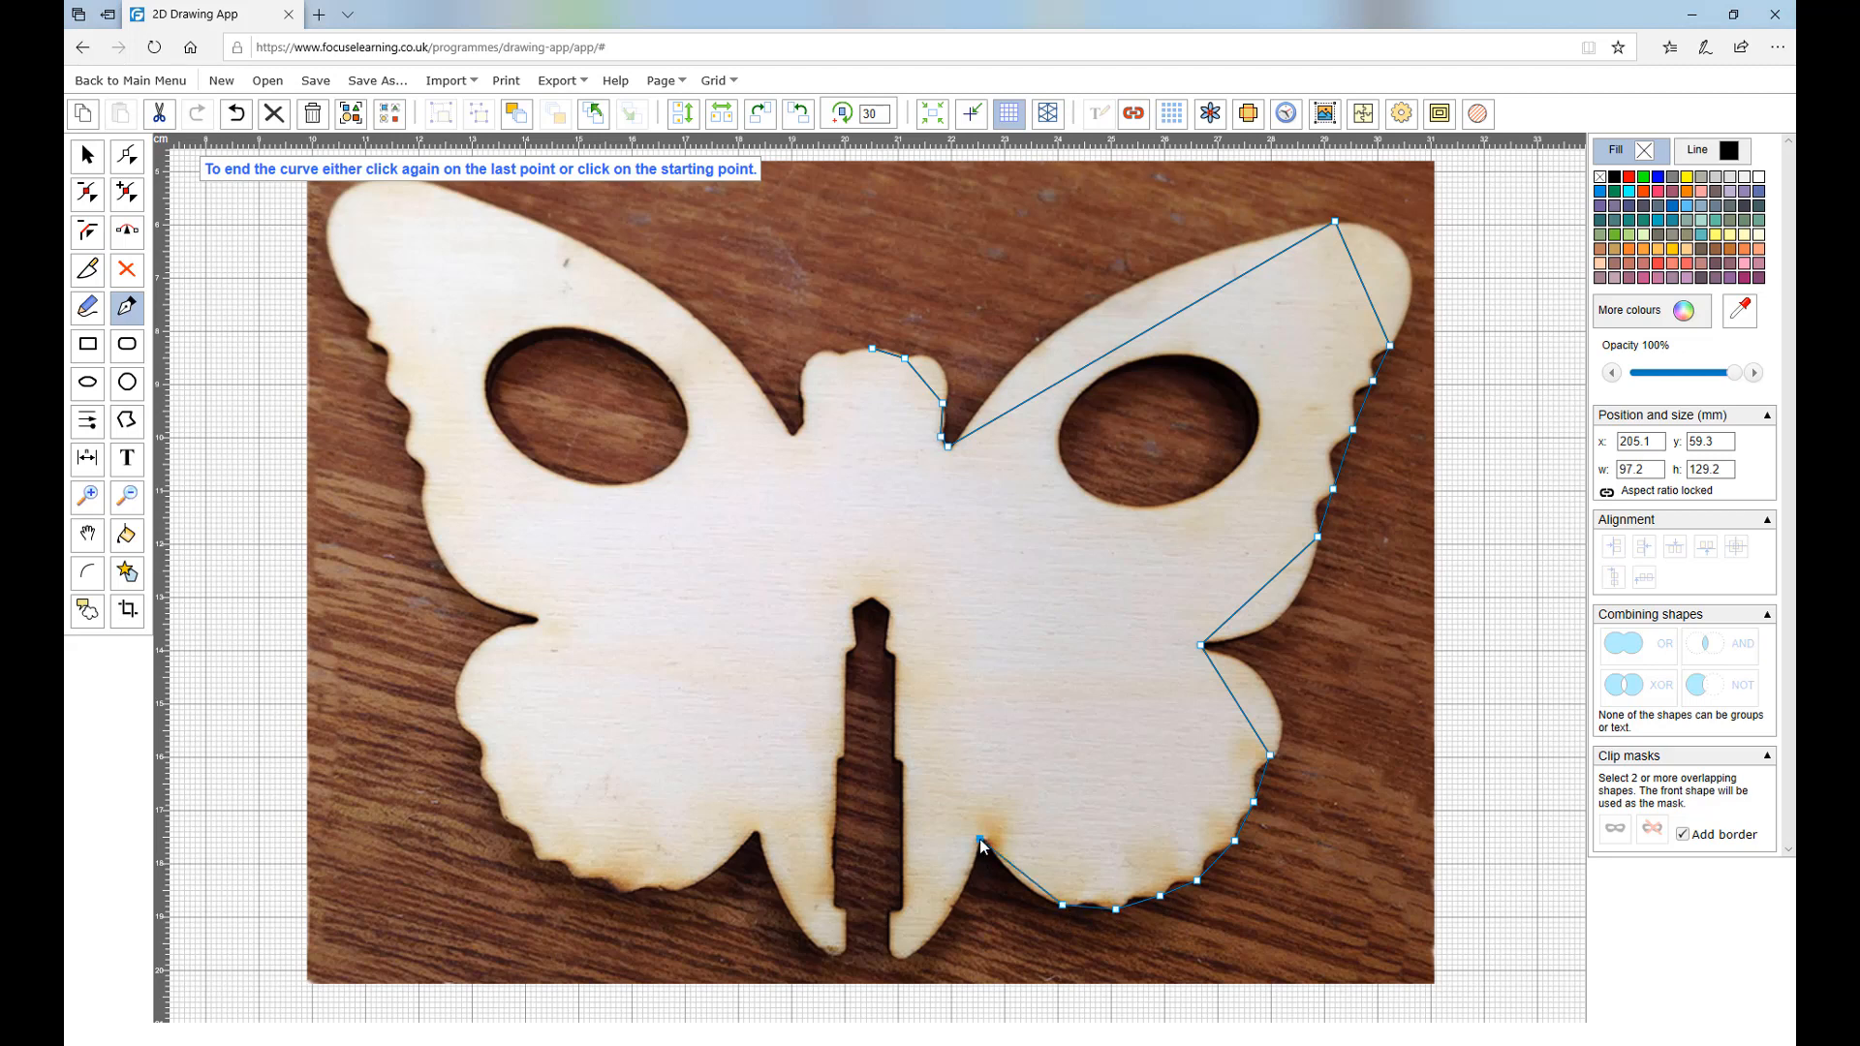
Continue the Pen outline around the right tail tip and up the stepped right edge of the central slot to its peak.
left_click(896, 958)
left_click(902, 765)
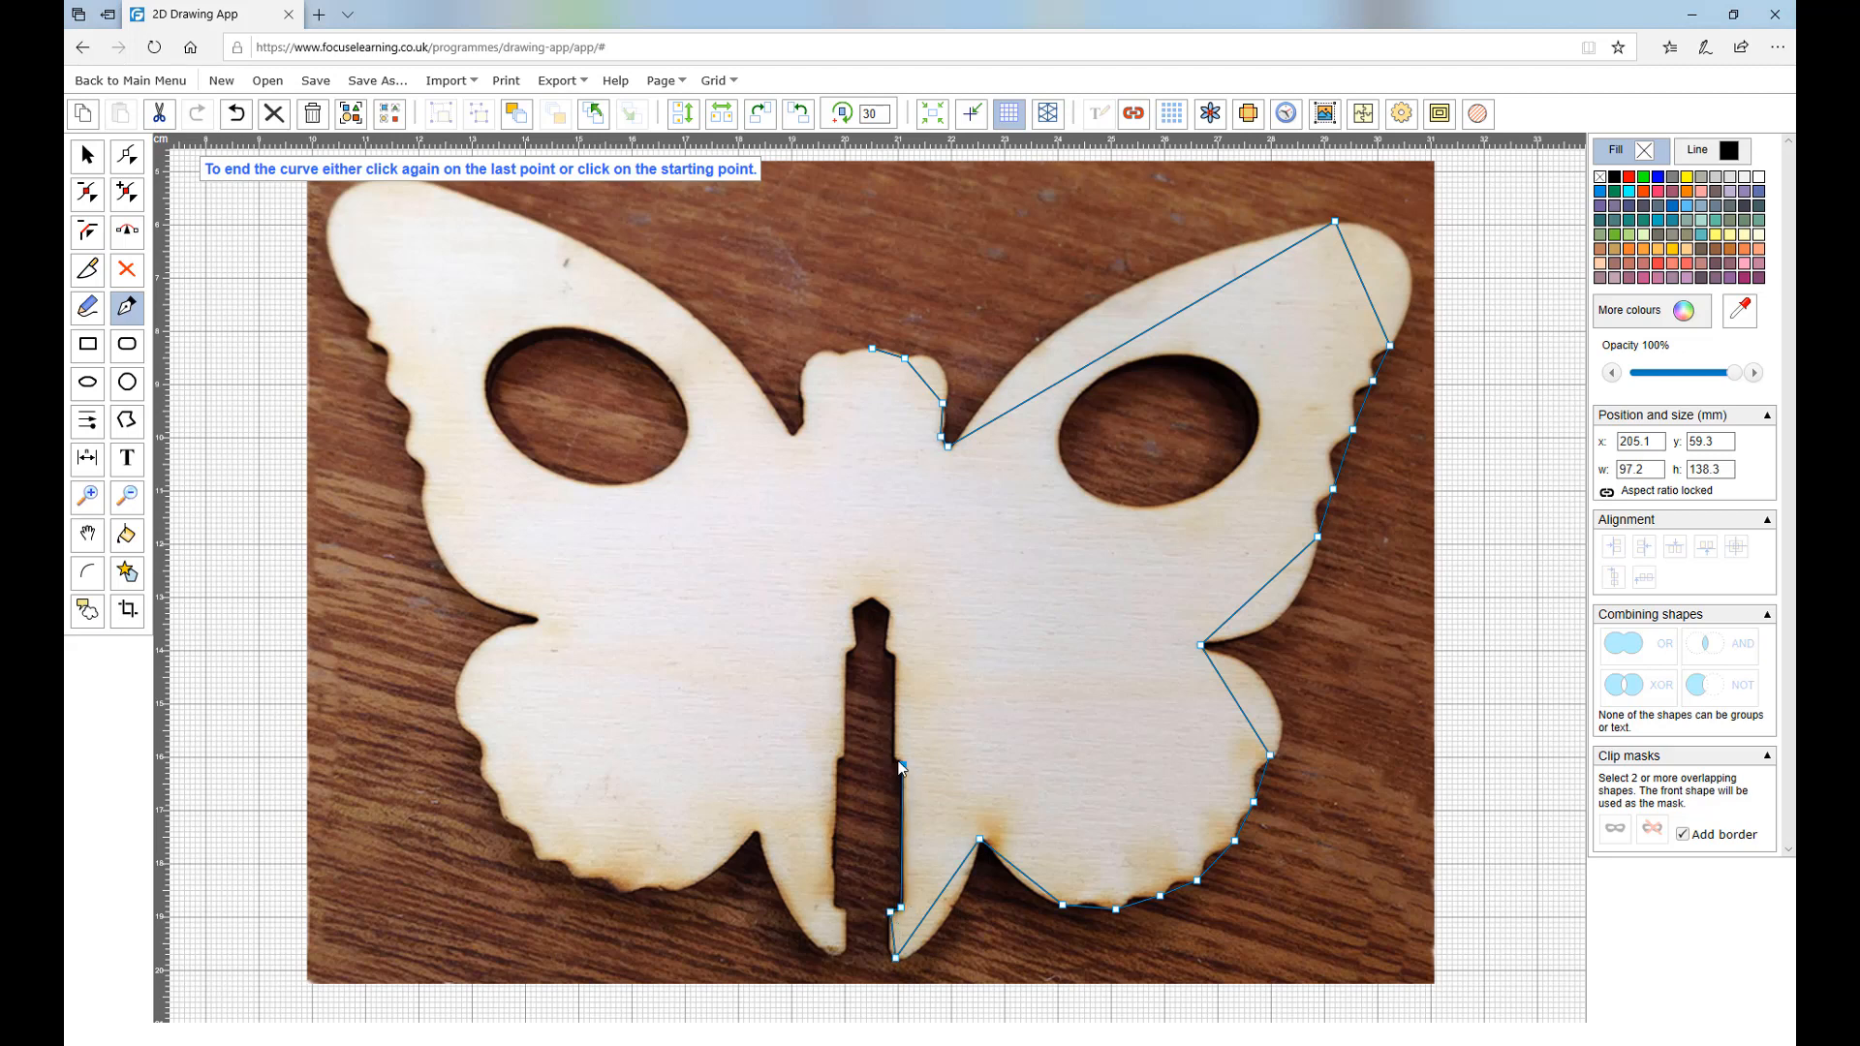
left_click(896, 655)
left_click(873, 597)
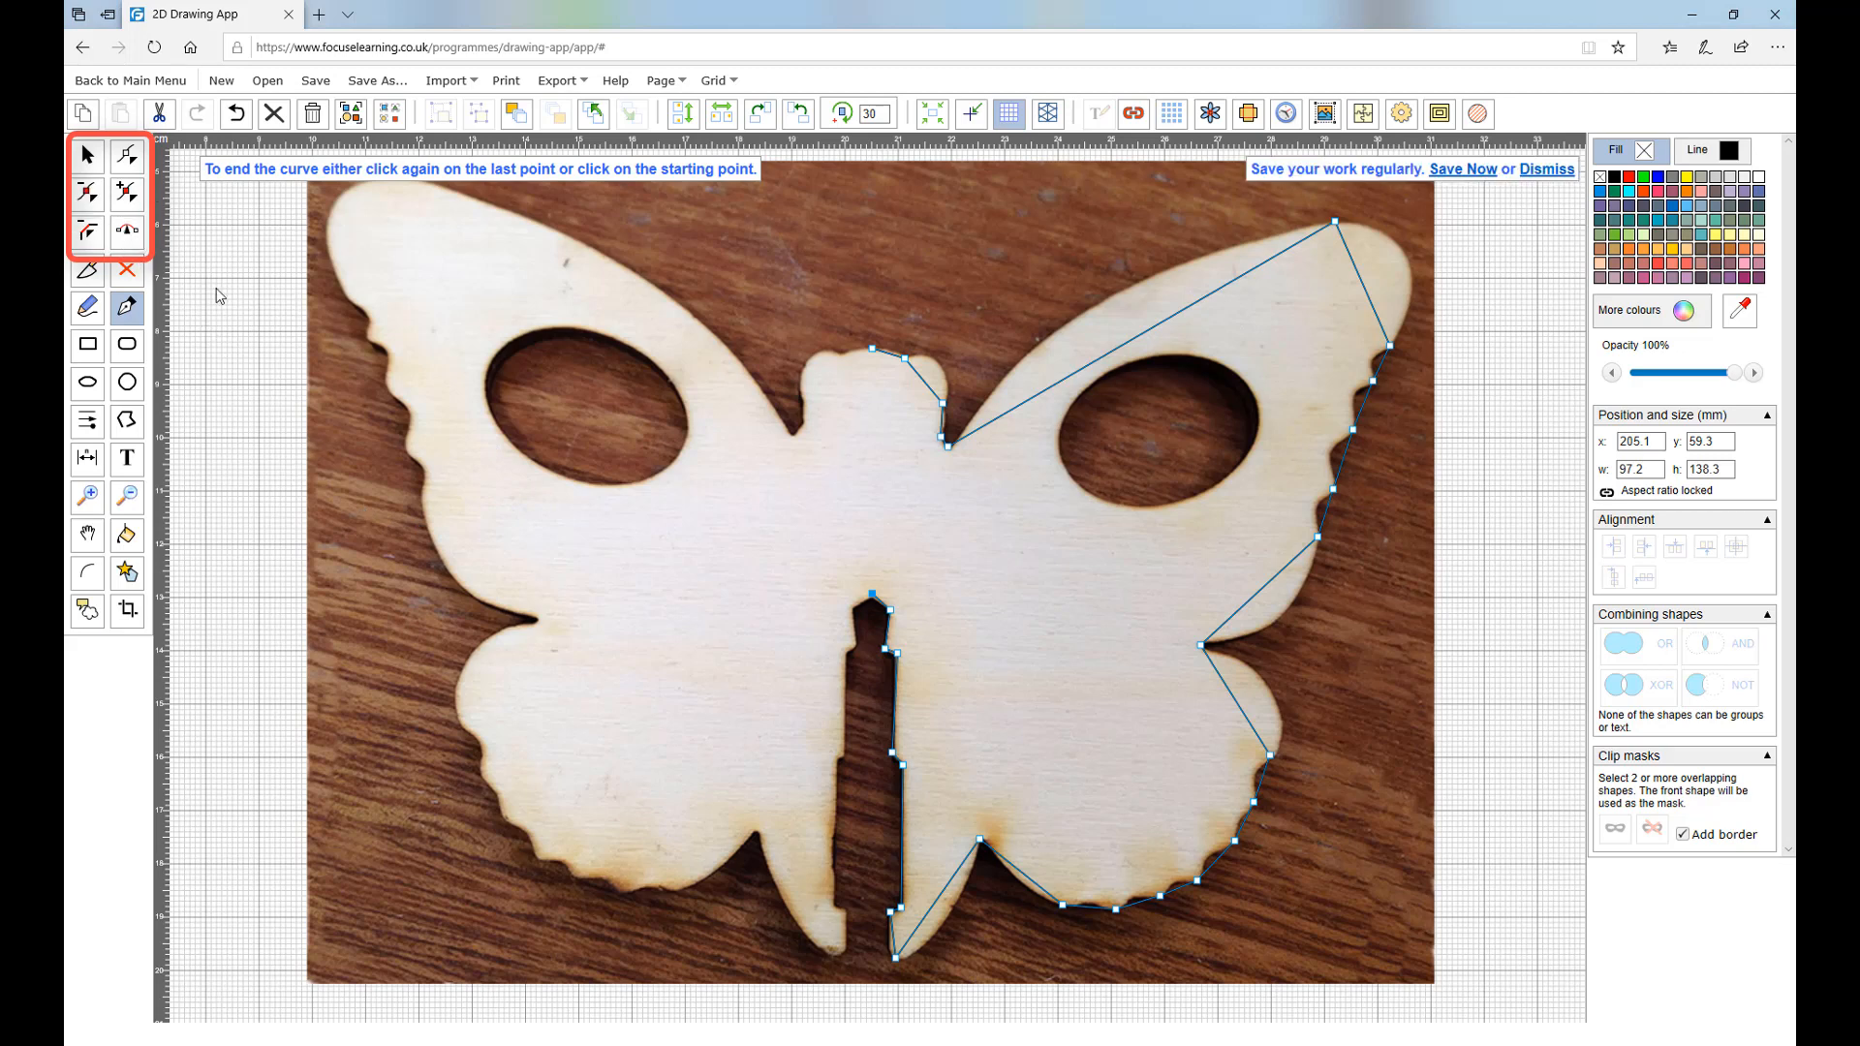
Bend the straight segments of the right head and wing outline so they follow the photo's curved edges.
left_click(129, 240)
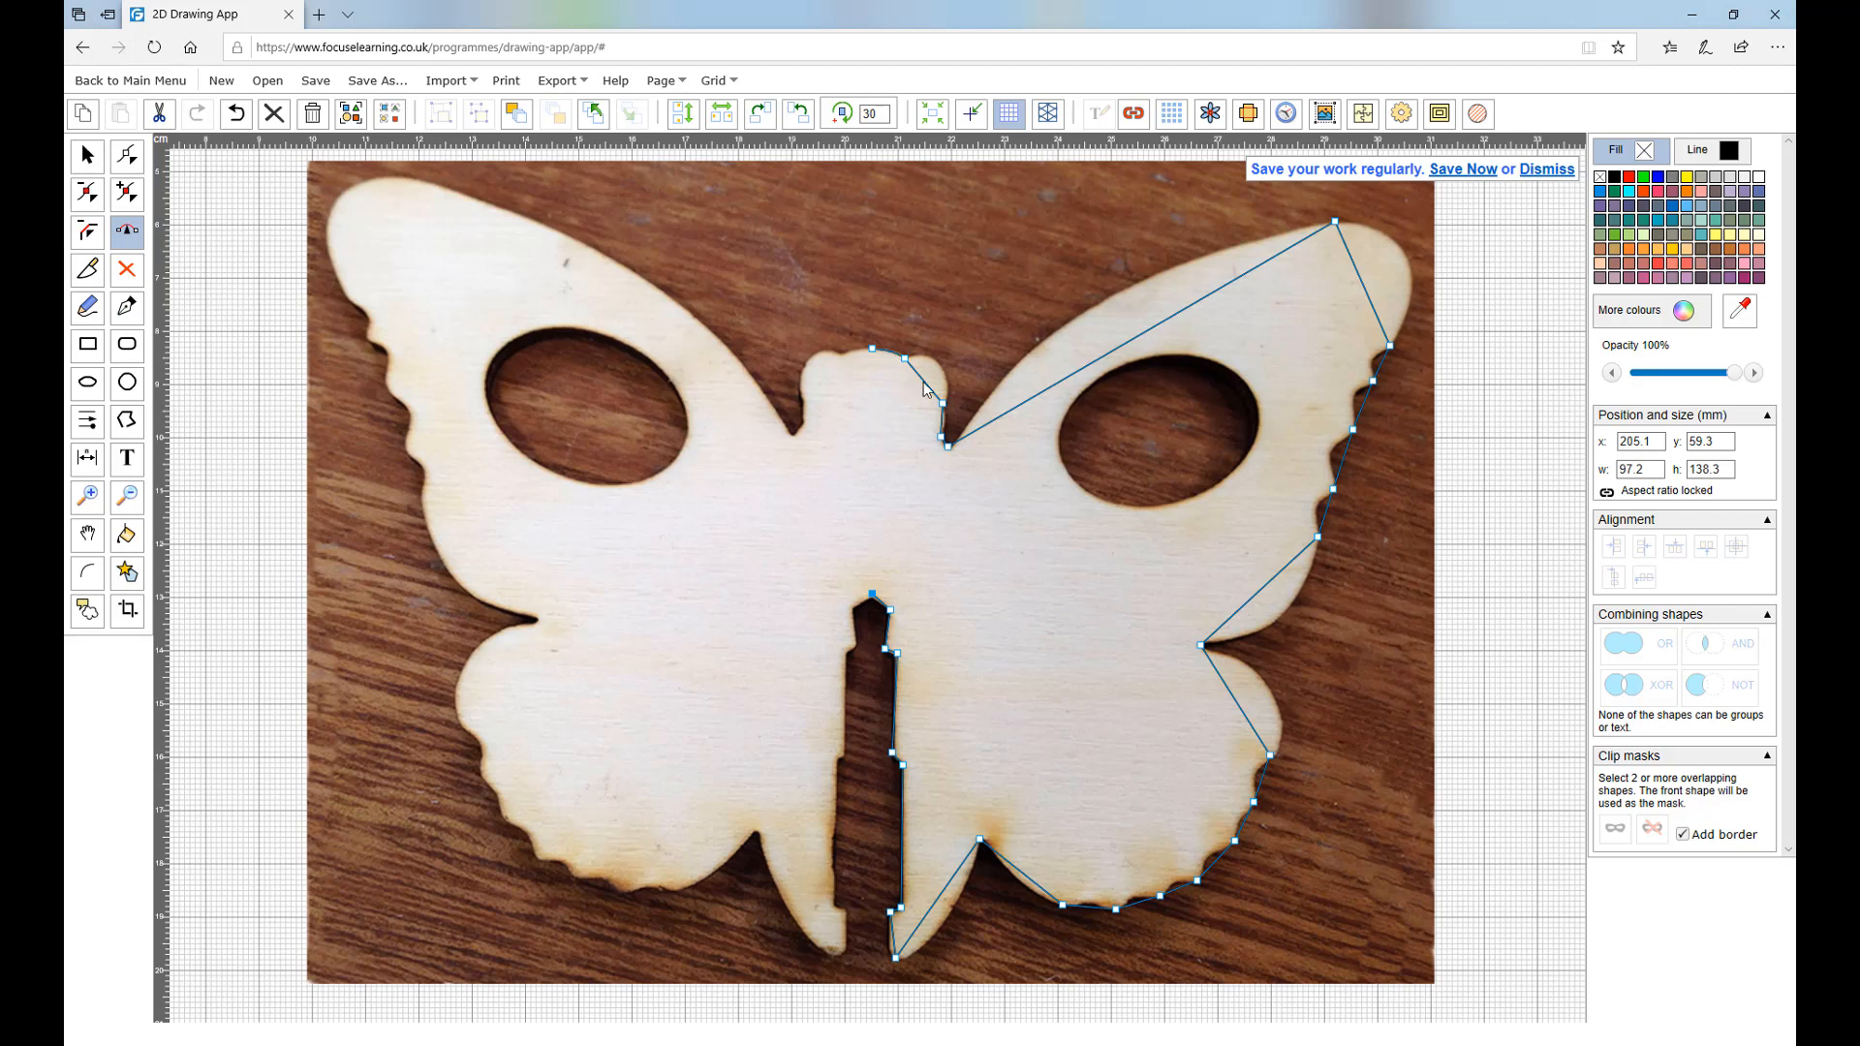
left_click_drag(924, 381, 942, 371)
left_click_drag(948, 446, 952, 453)
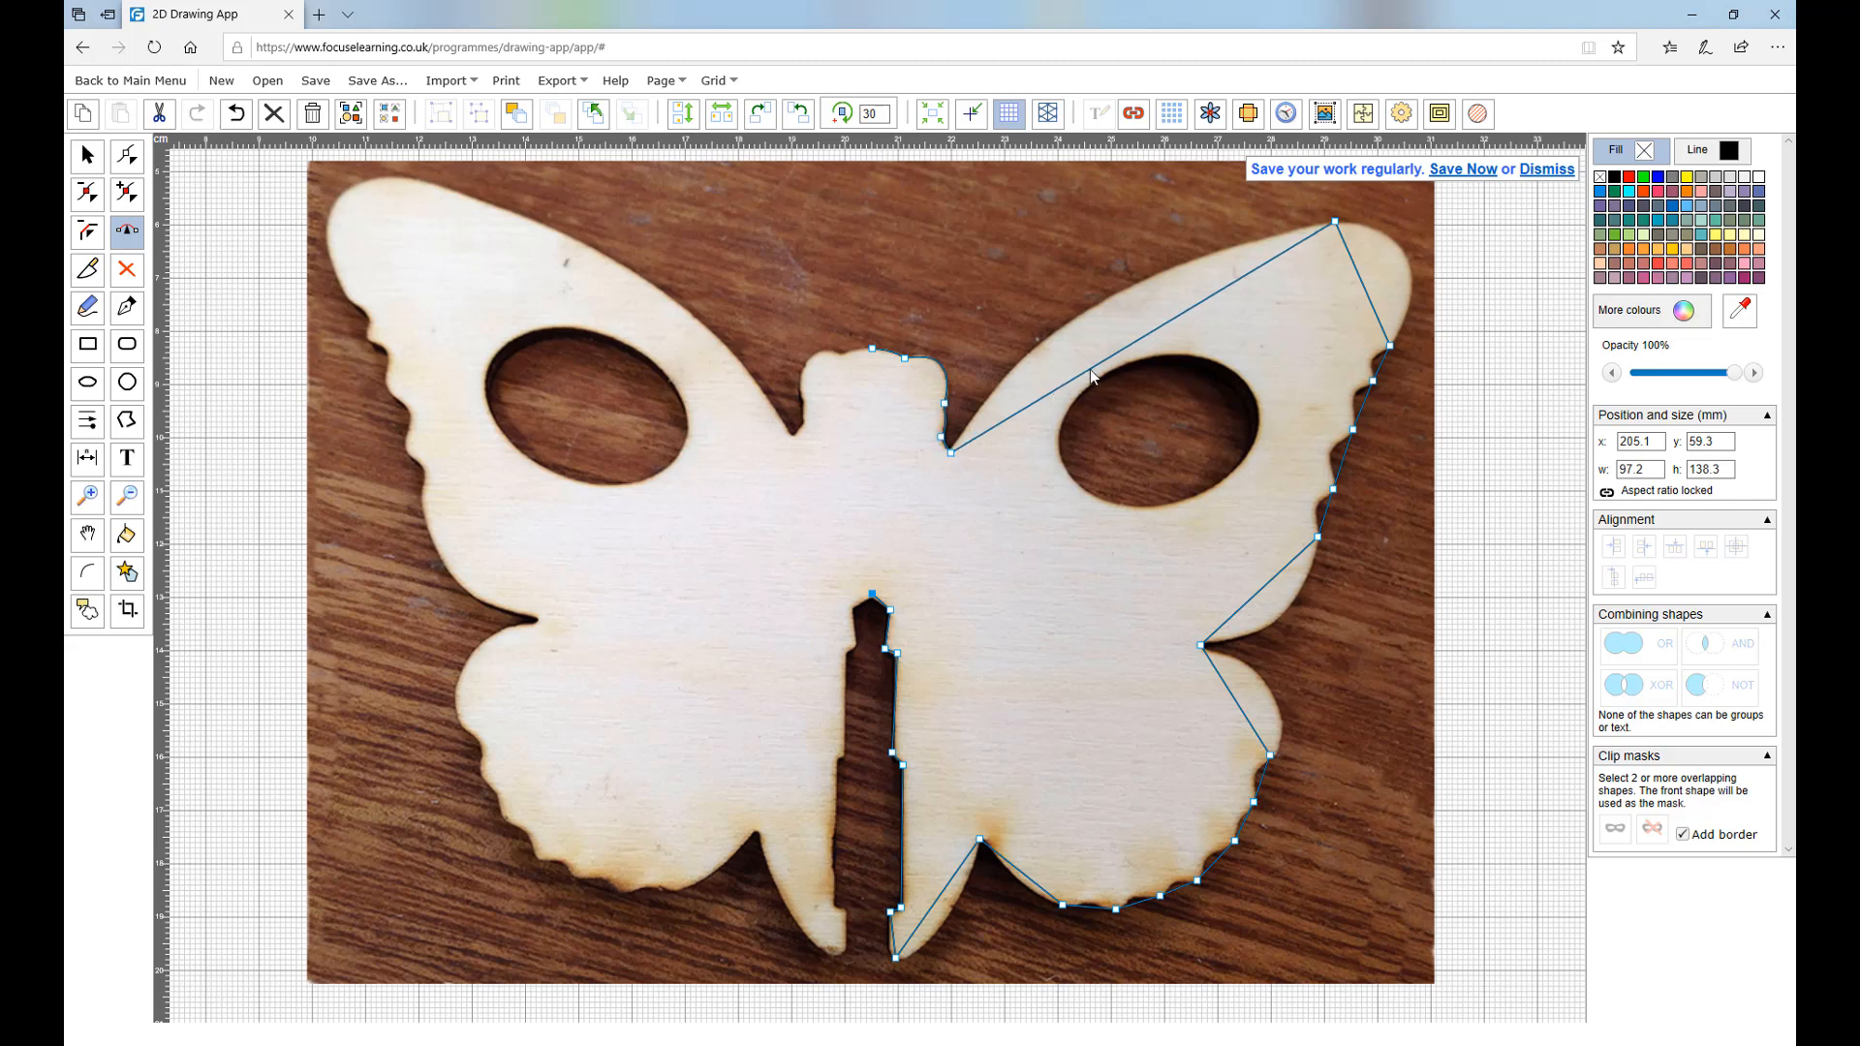
left_click_drag(1121, 350, 1092, 316)
left_click_drag(1357, 289, 1410, 266)
left_click_drag(1409, 265, 1413, 272)
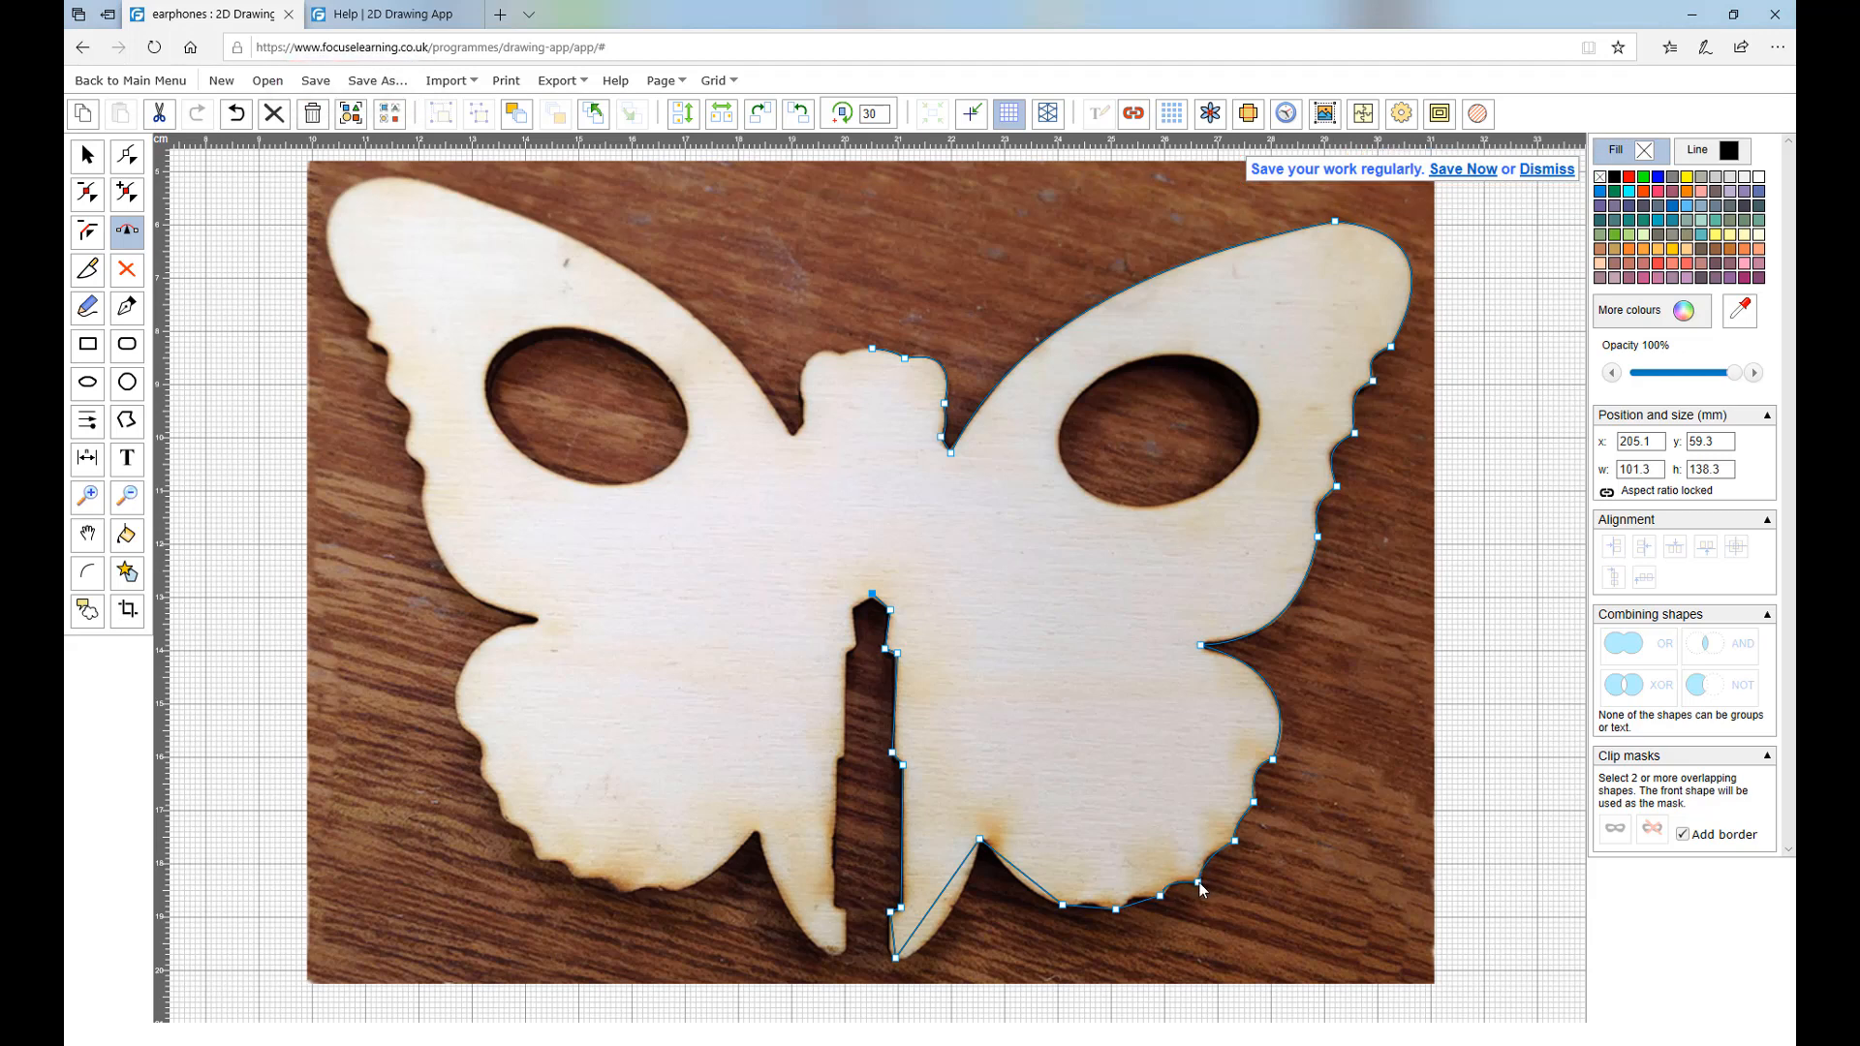
Try adding a point on the right lower wing's bottom edge and delete it again.
left_click(124, 197)
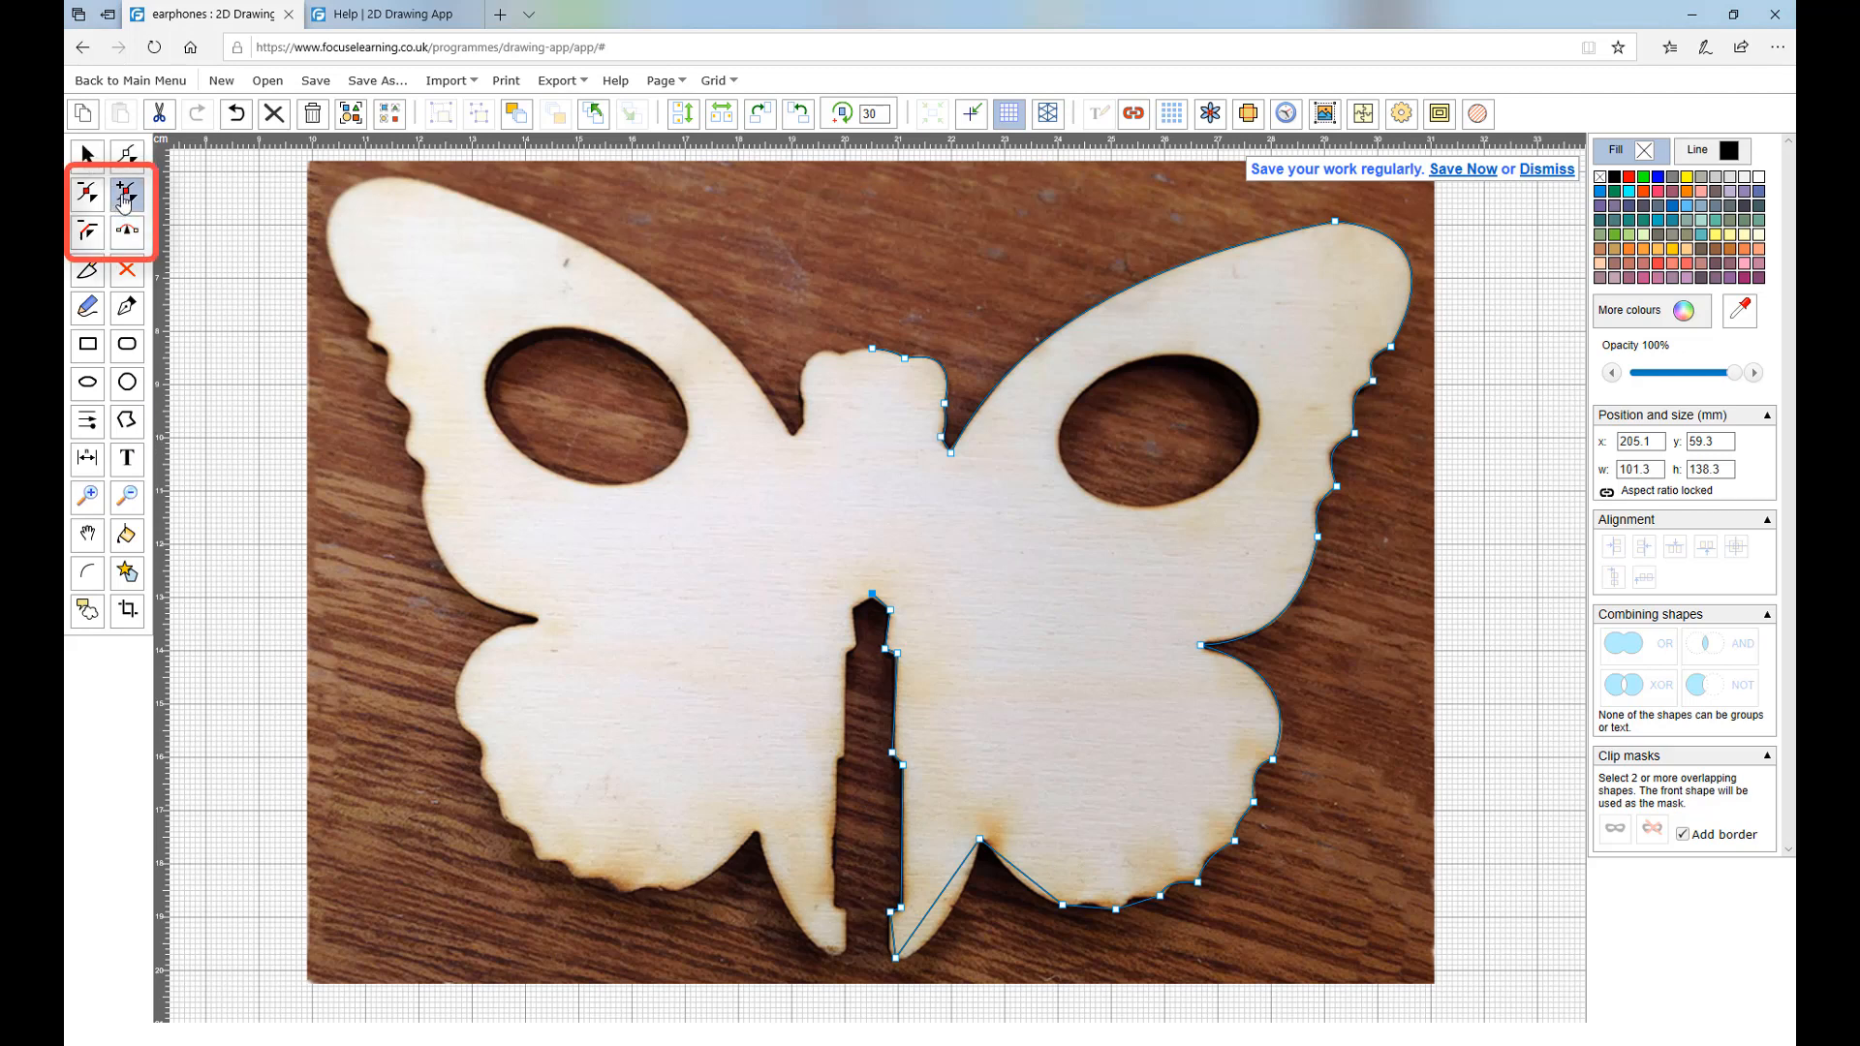
left_click(1027, 877)
left_click(85, 196)
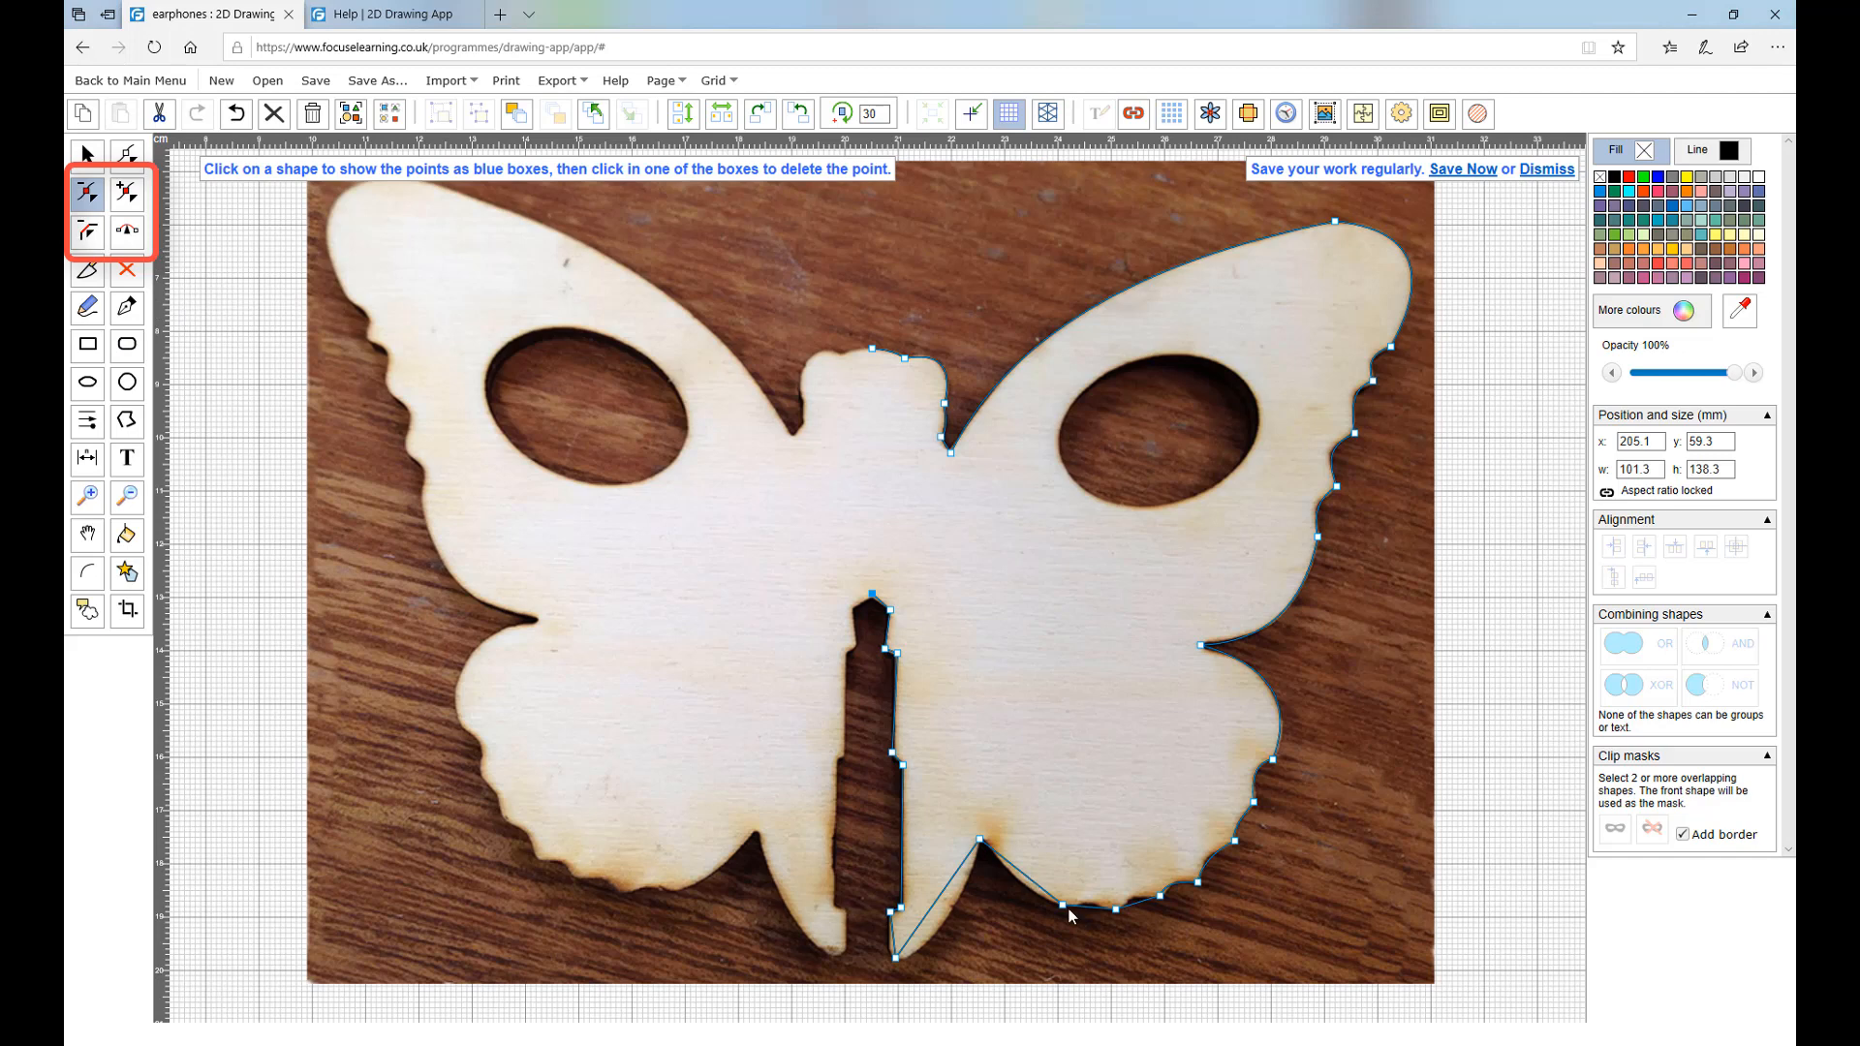
Curve the remaining lower wing and tail segments to match the photo and fine-tune the points along the central slot.
left_click(127, 230)
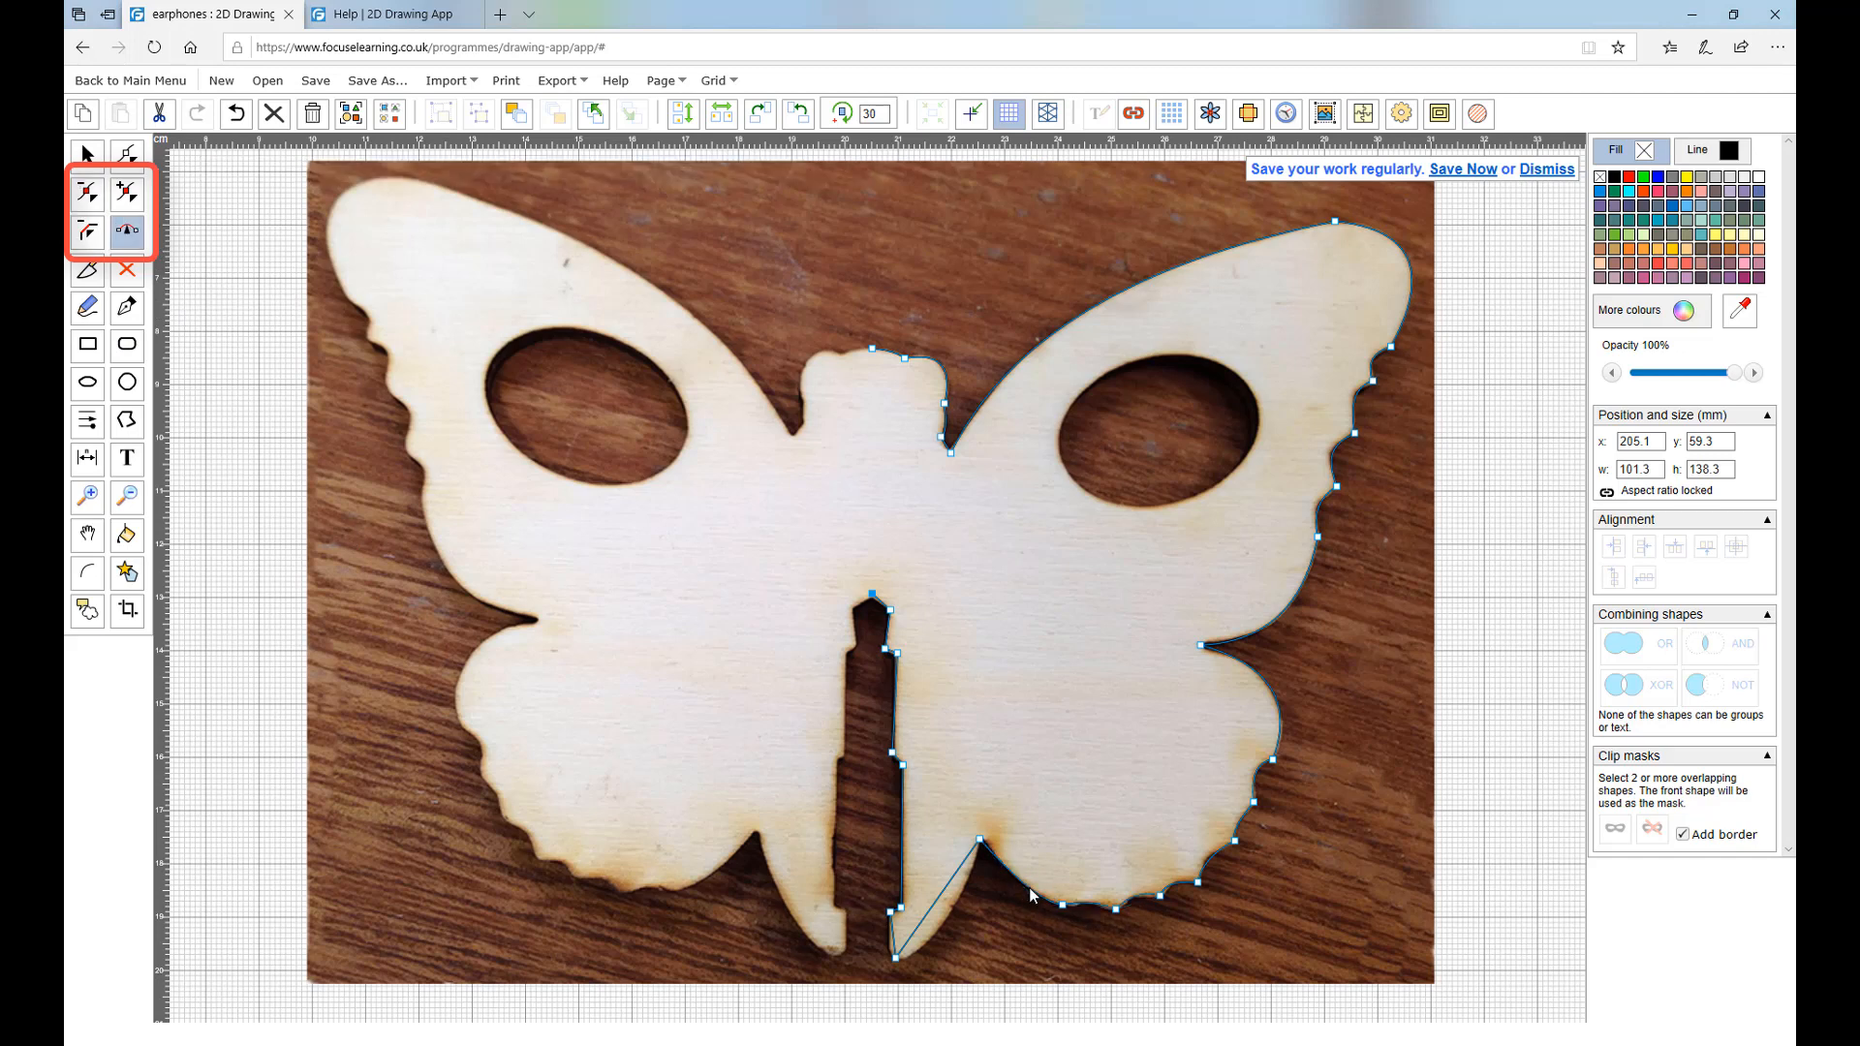
left_click_drag(979, 840, 983, 840)
left_click_drag(932, 915, 893, 952)
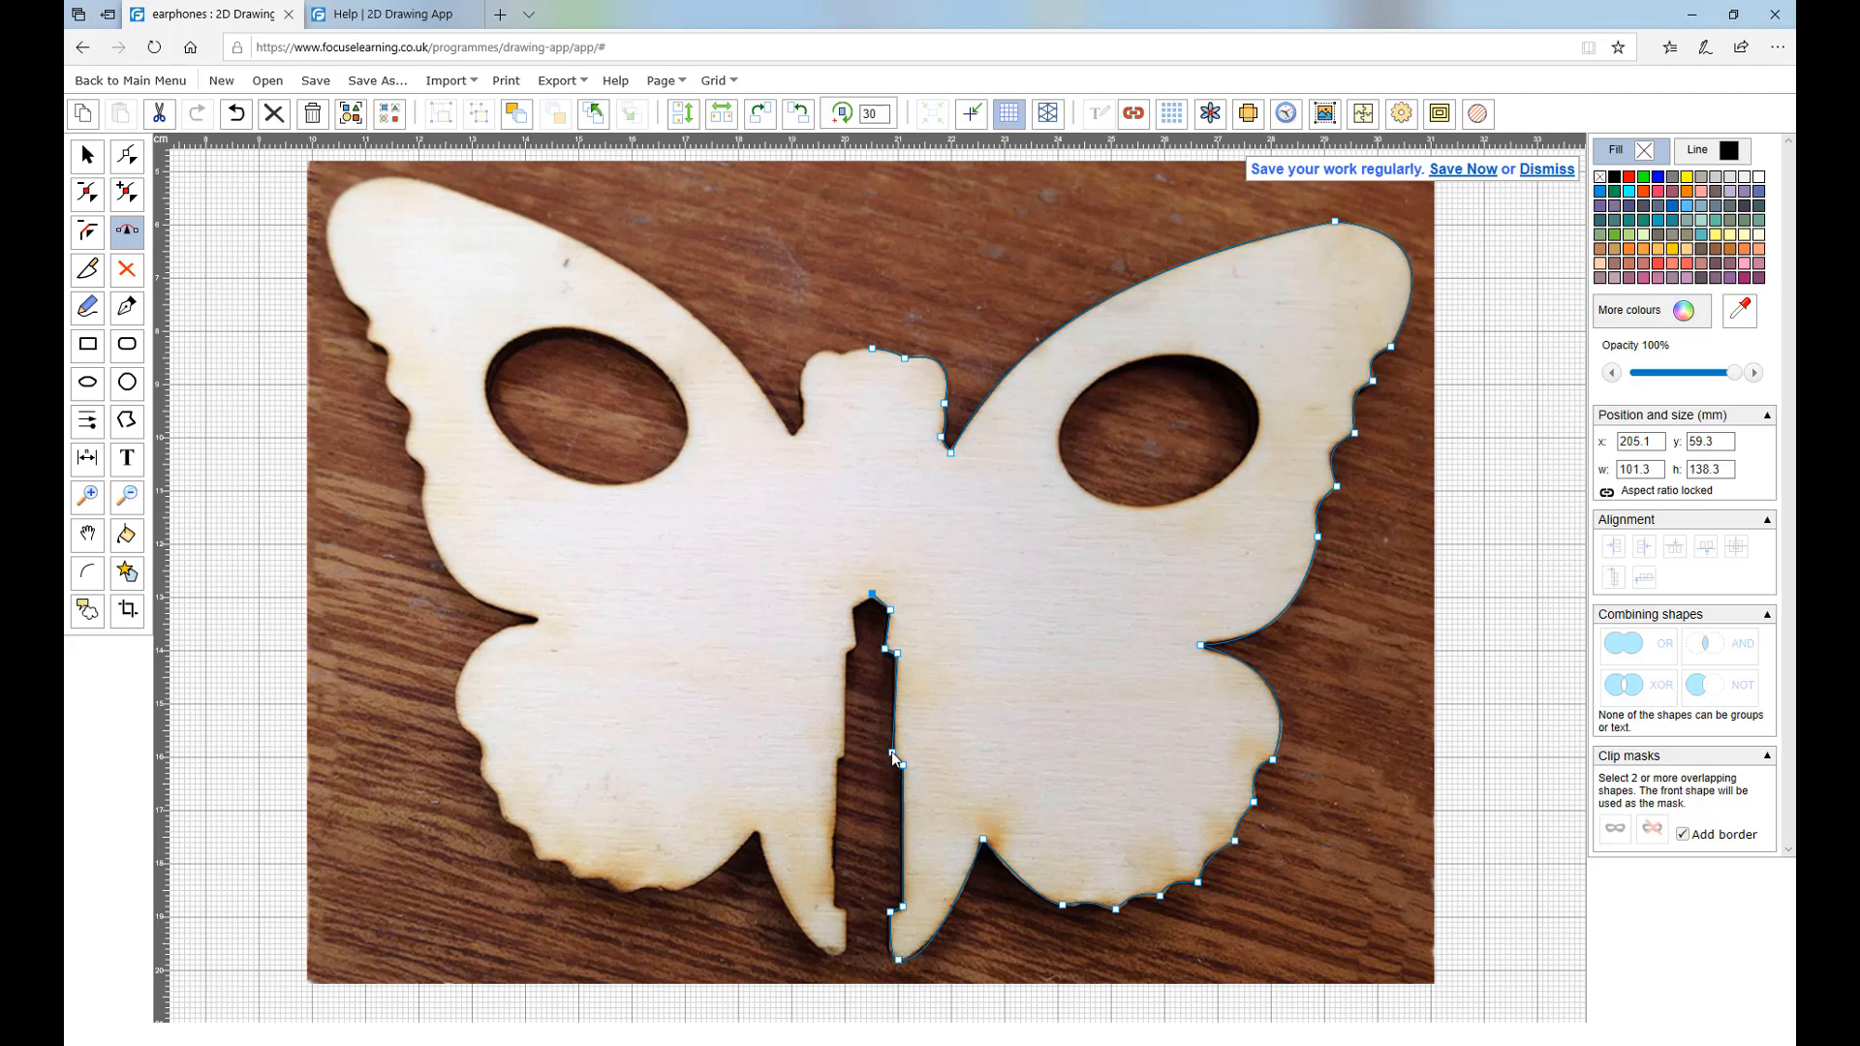
left_click_drag(892, 753, 896, 754)
left_click_drag(896, 652, 894, 657)
left_click(1461, 171)
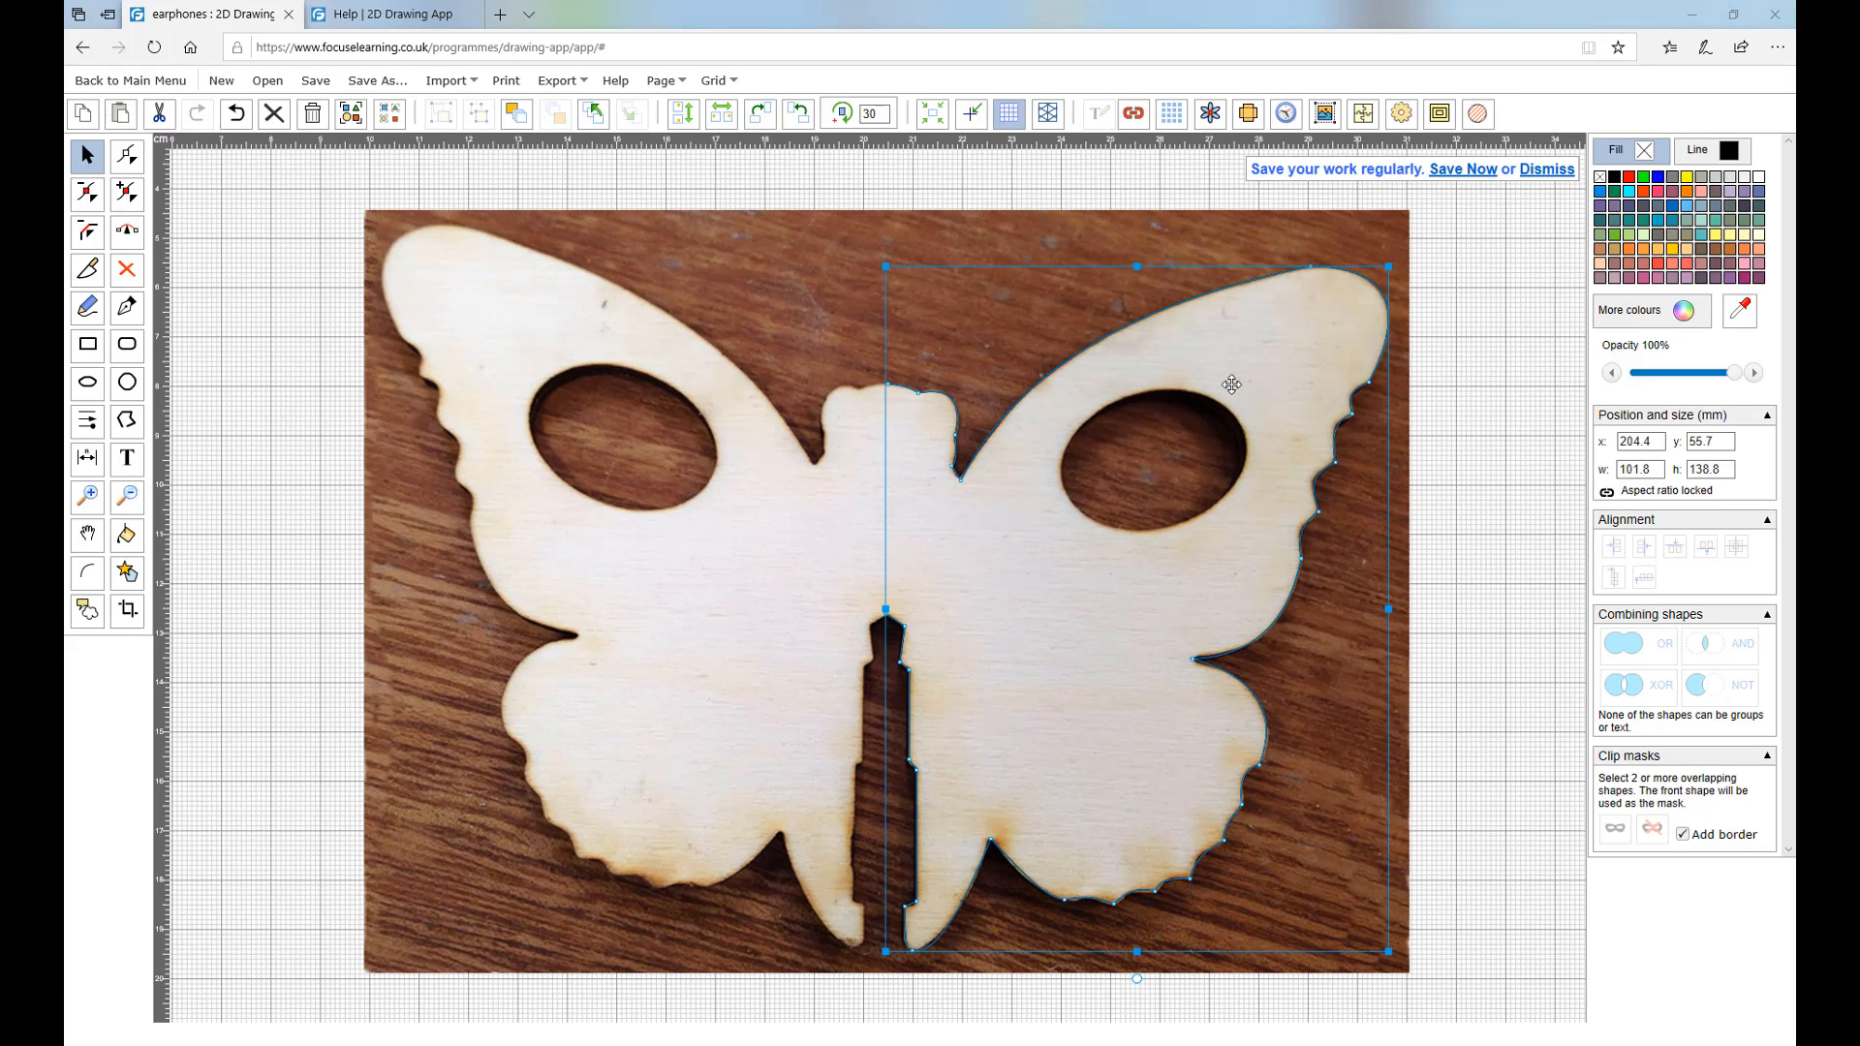
Draw an ellipse about 42 mm by 22.5 mm, then tilt and position it over the right wing's eye hole.
left_click(88, 384)
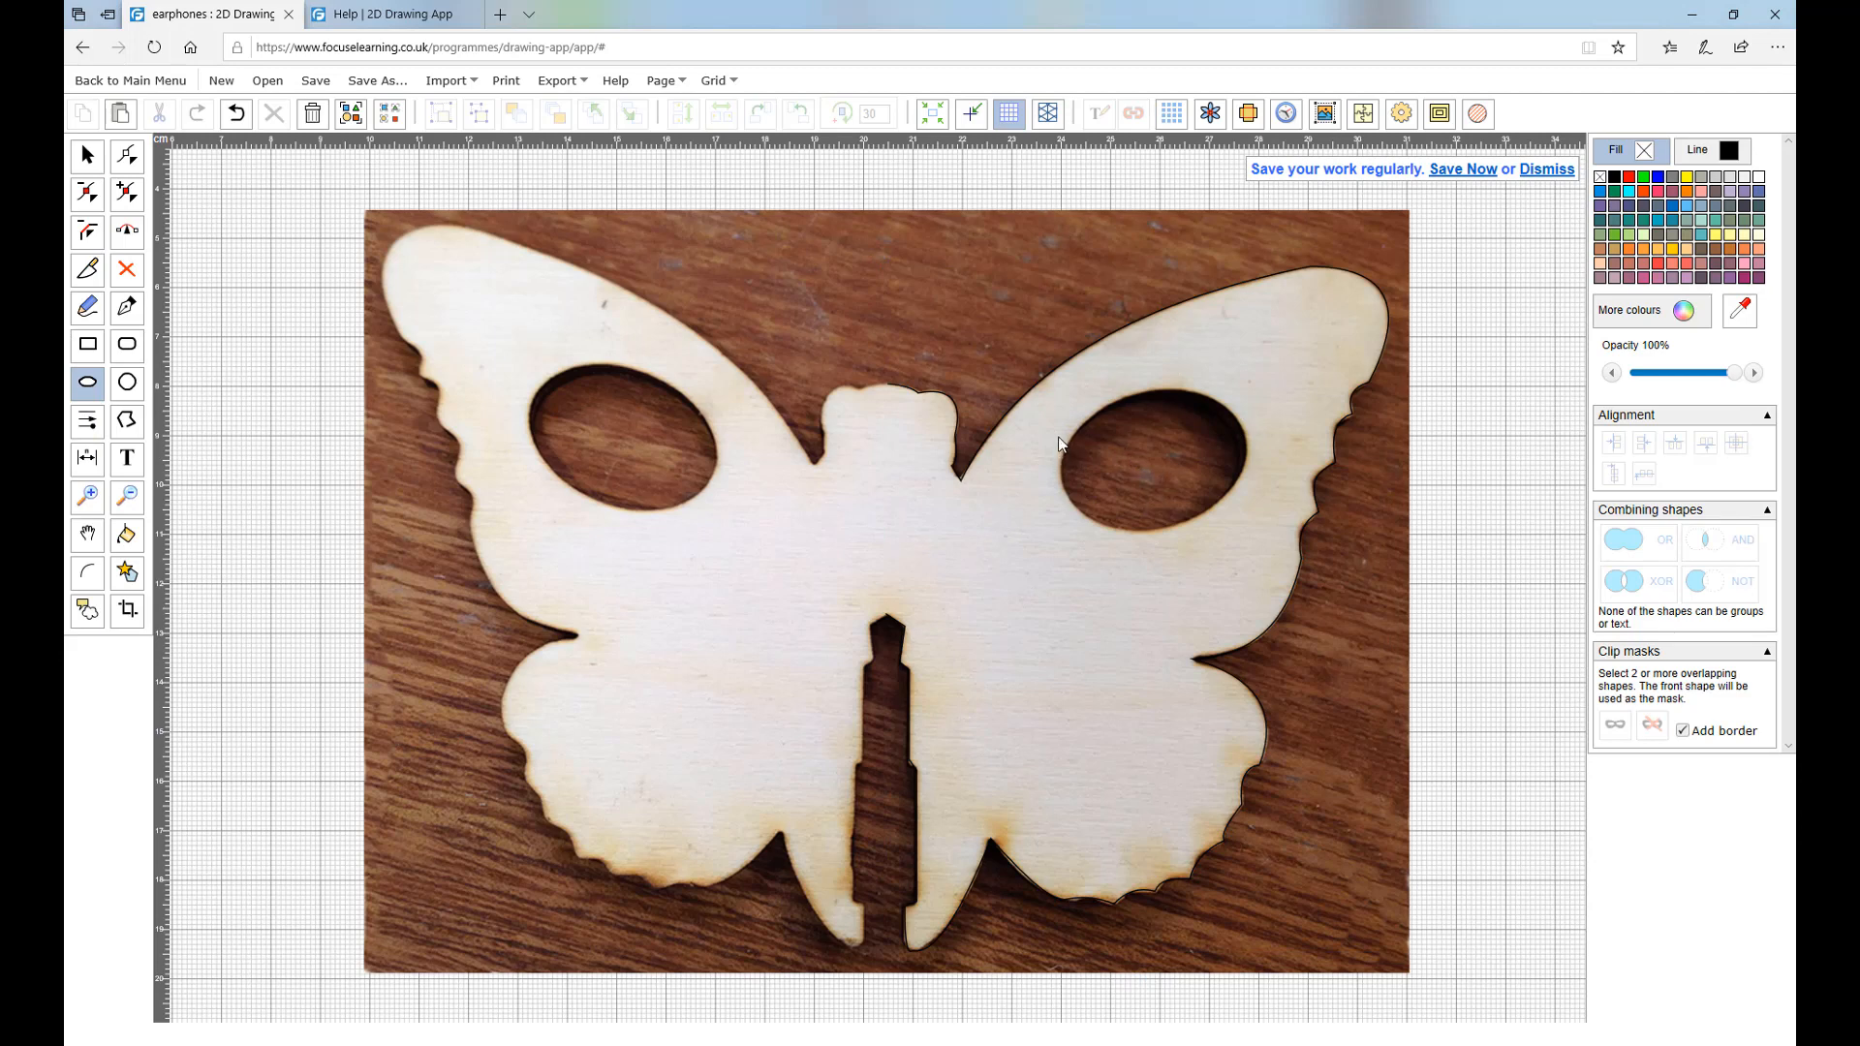
left_click_drag(1058, 444, 1265, 549)
left_click(87, 155)
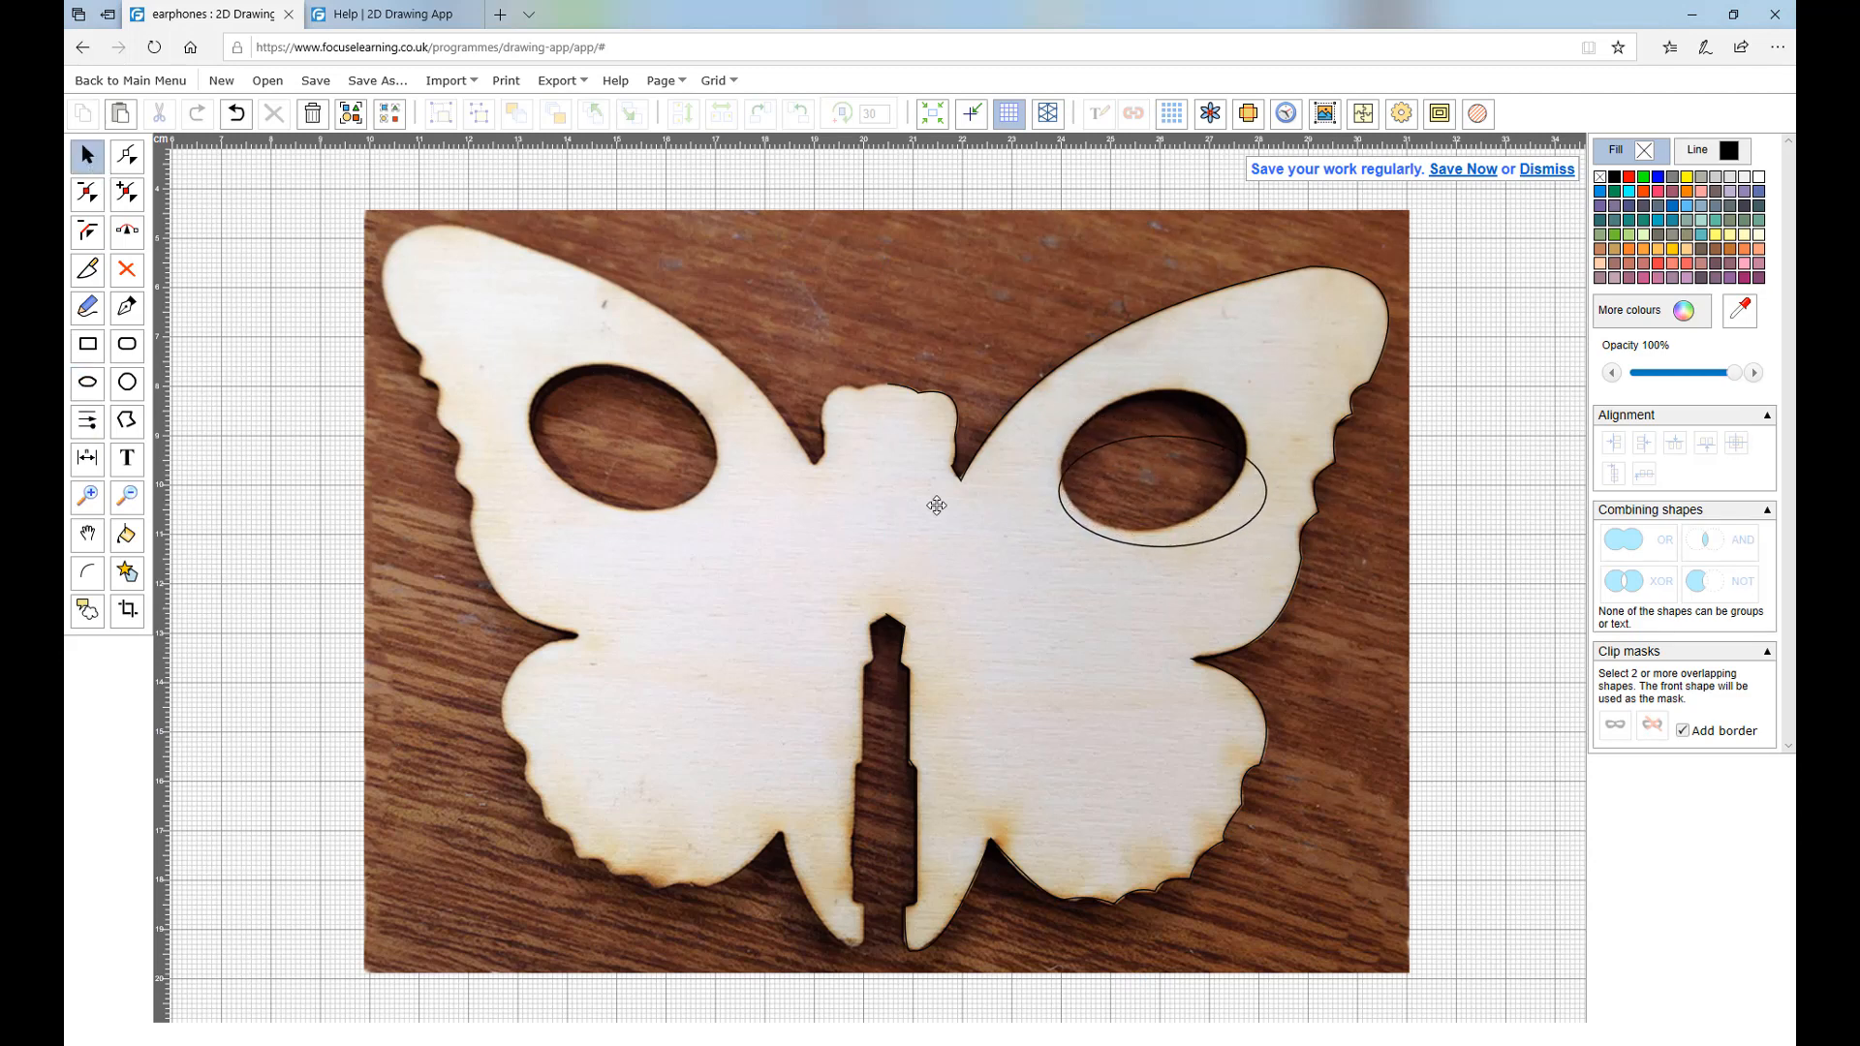
left_click(1095, 536)
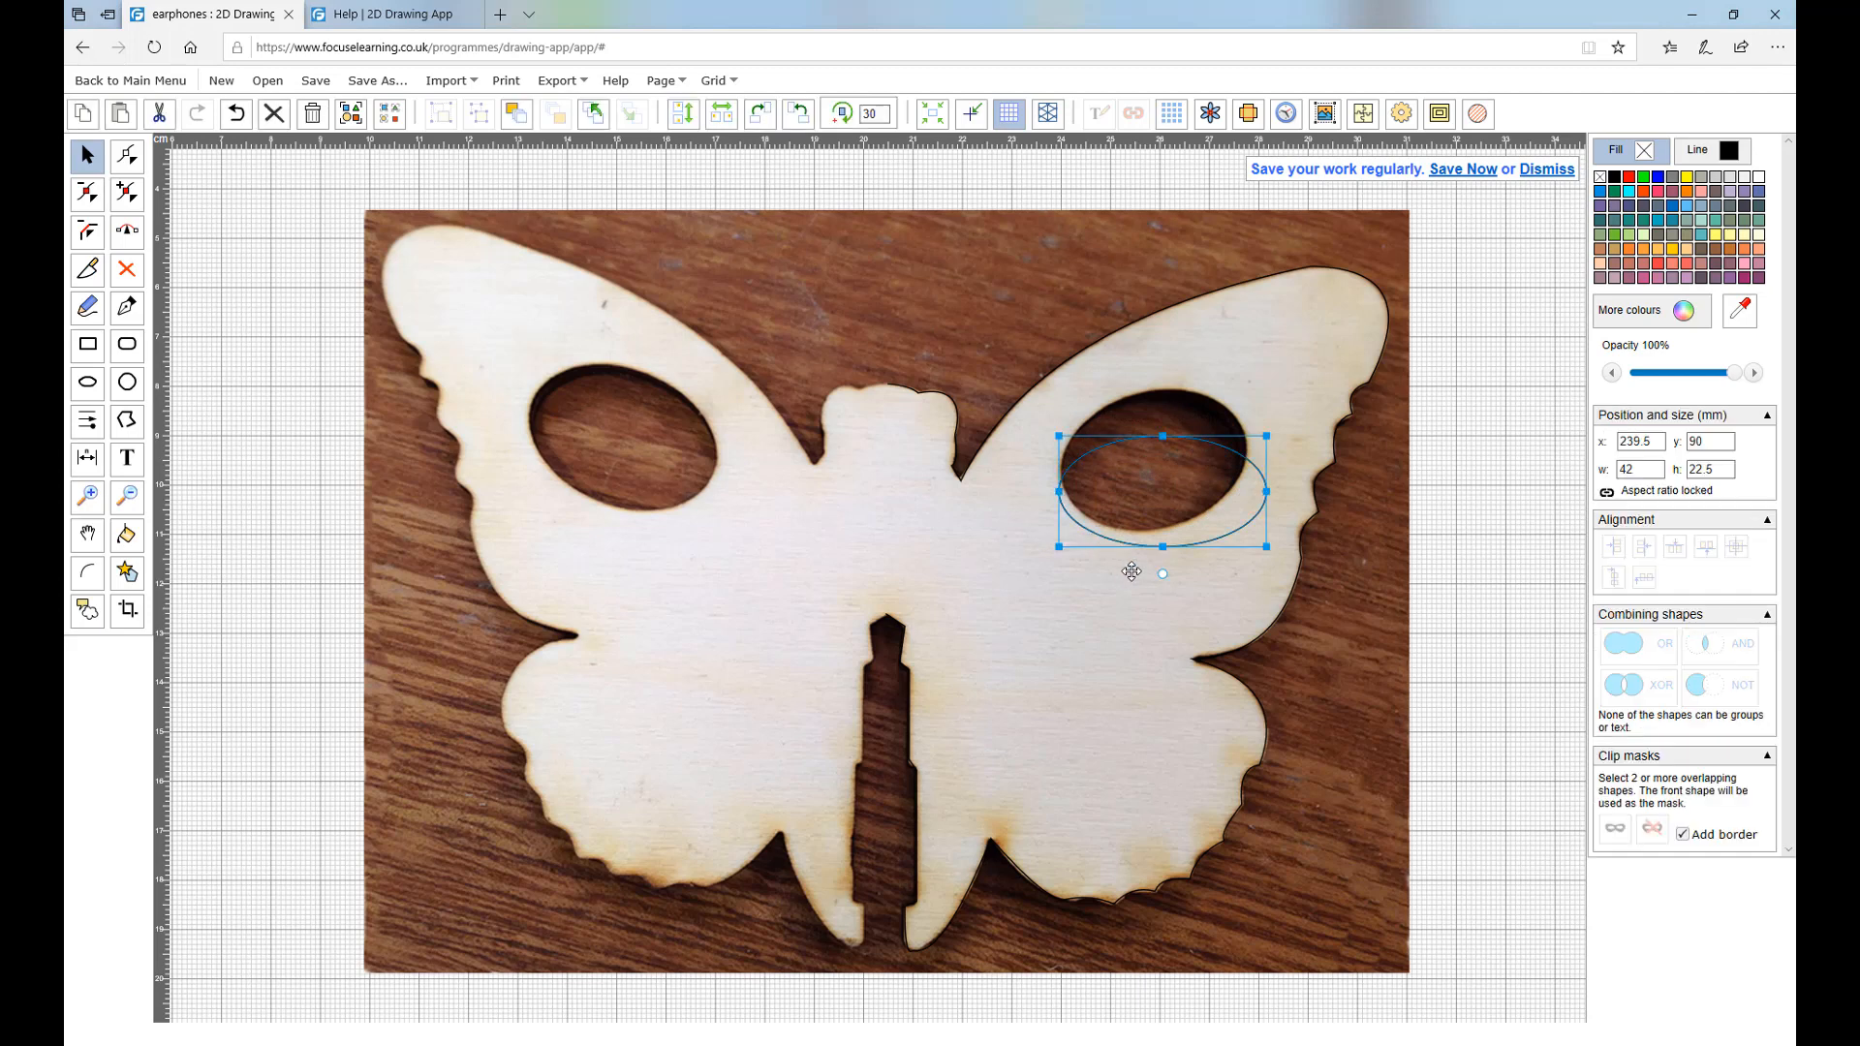
left_click_drag(1163, 574, 1194, 567)
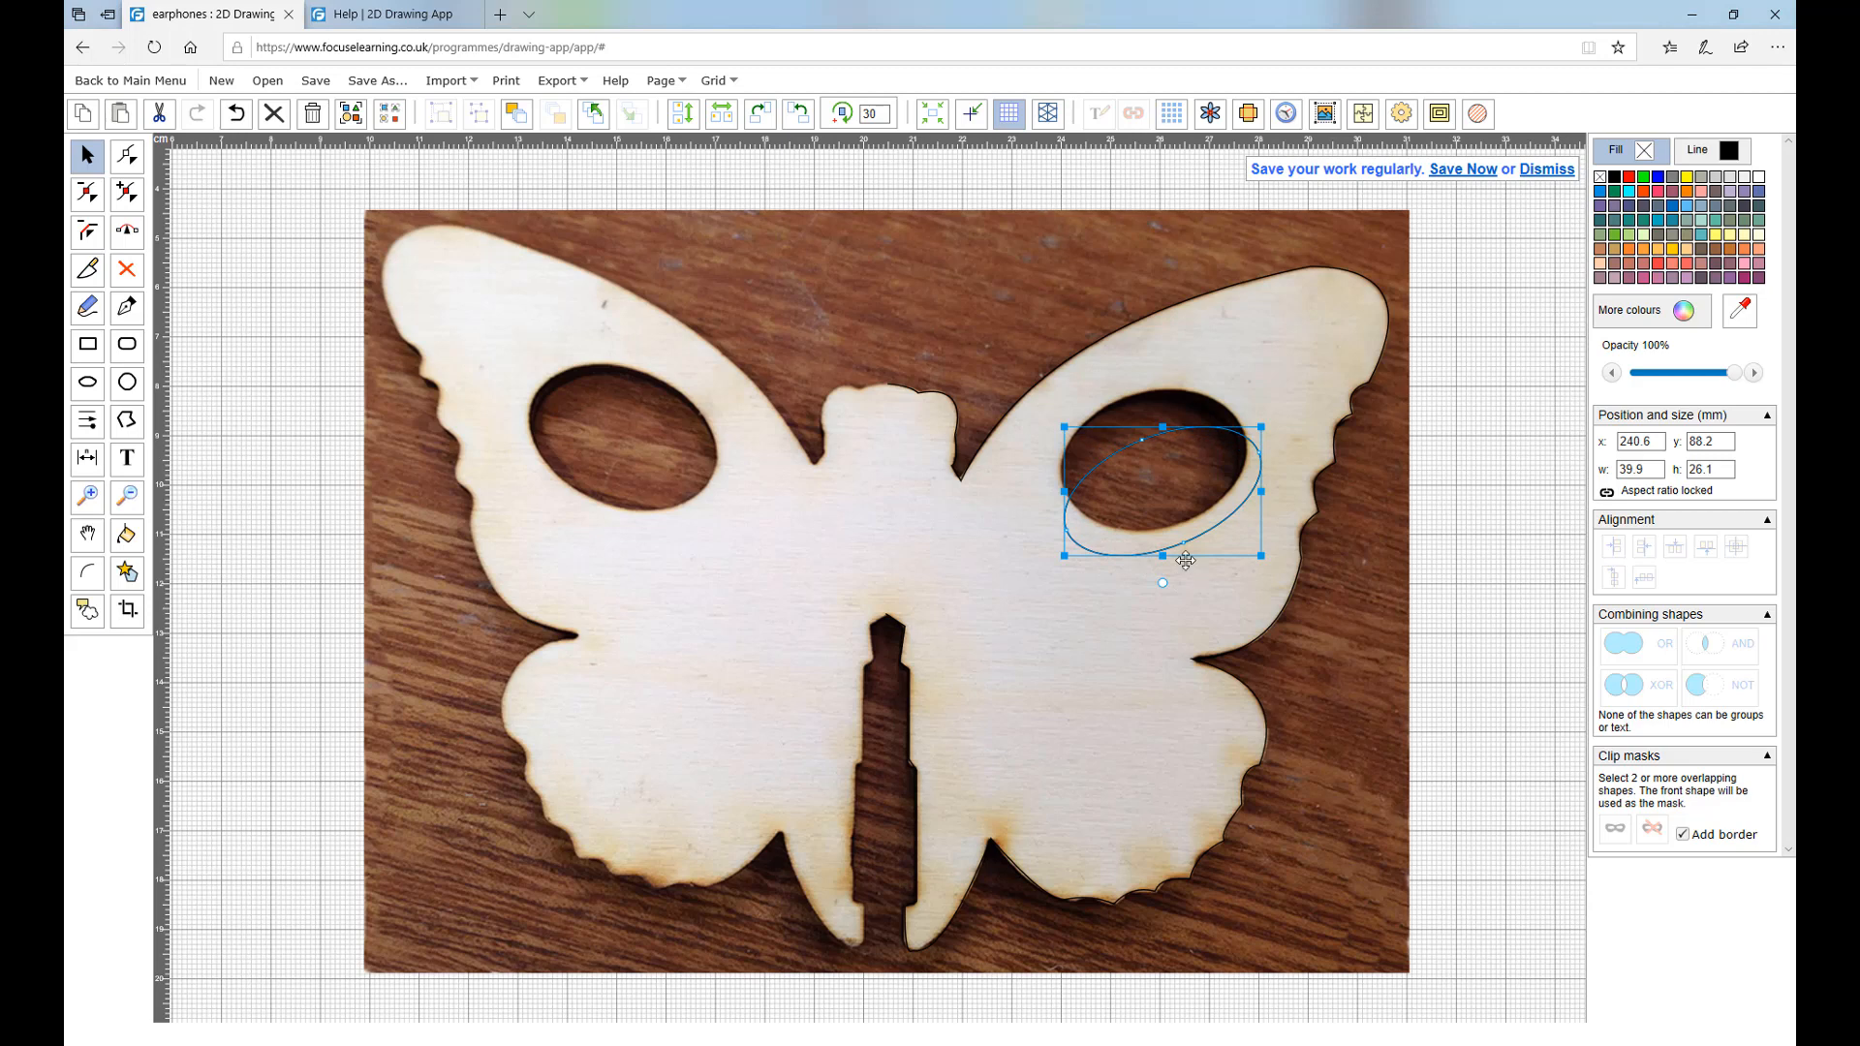
left_click_drag(1134, 444, 1113, 405)
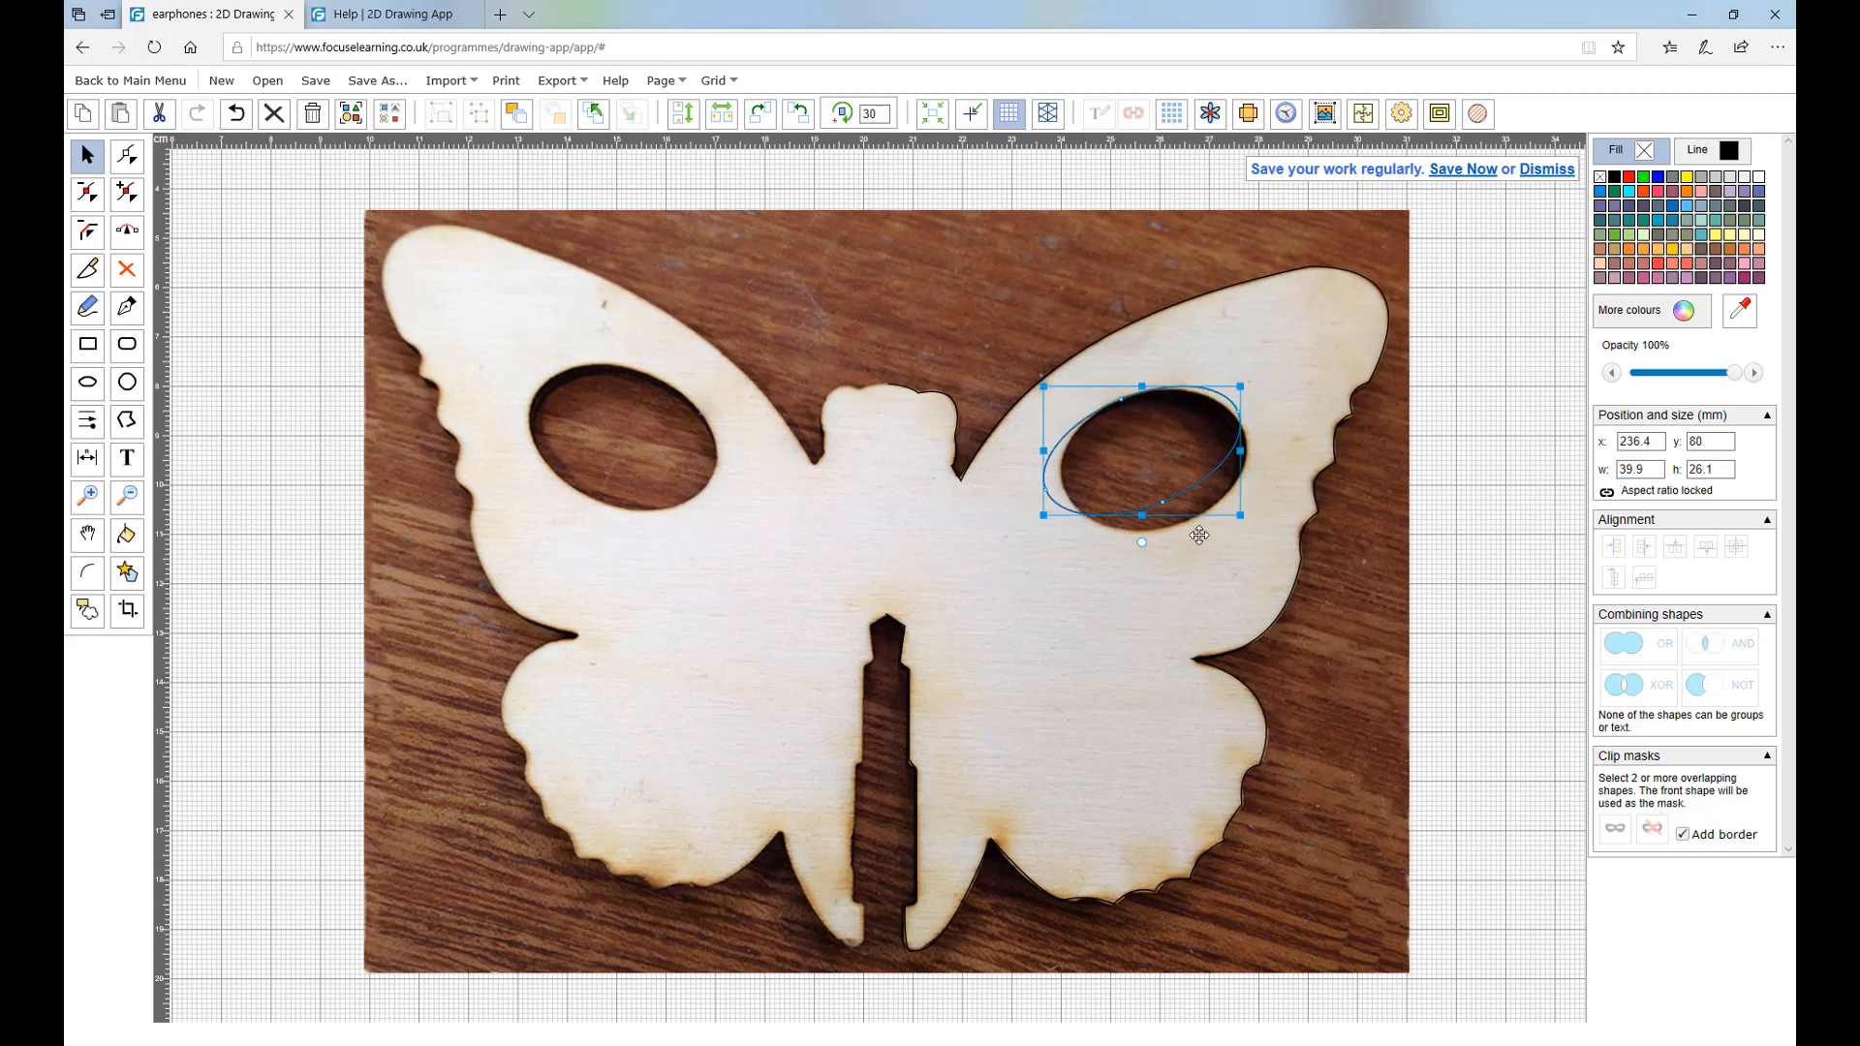
Reshape the ellipse by moving its points onto the edge of the right wing's eye hole.
left_click(125, 237)
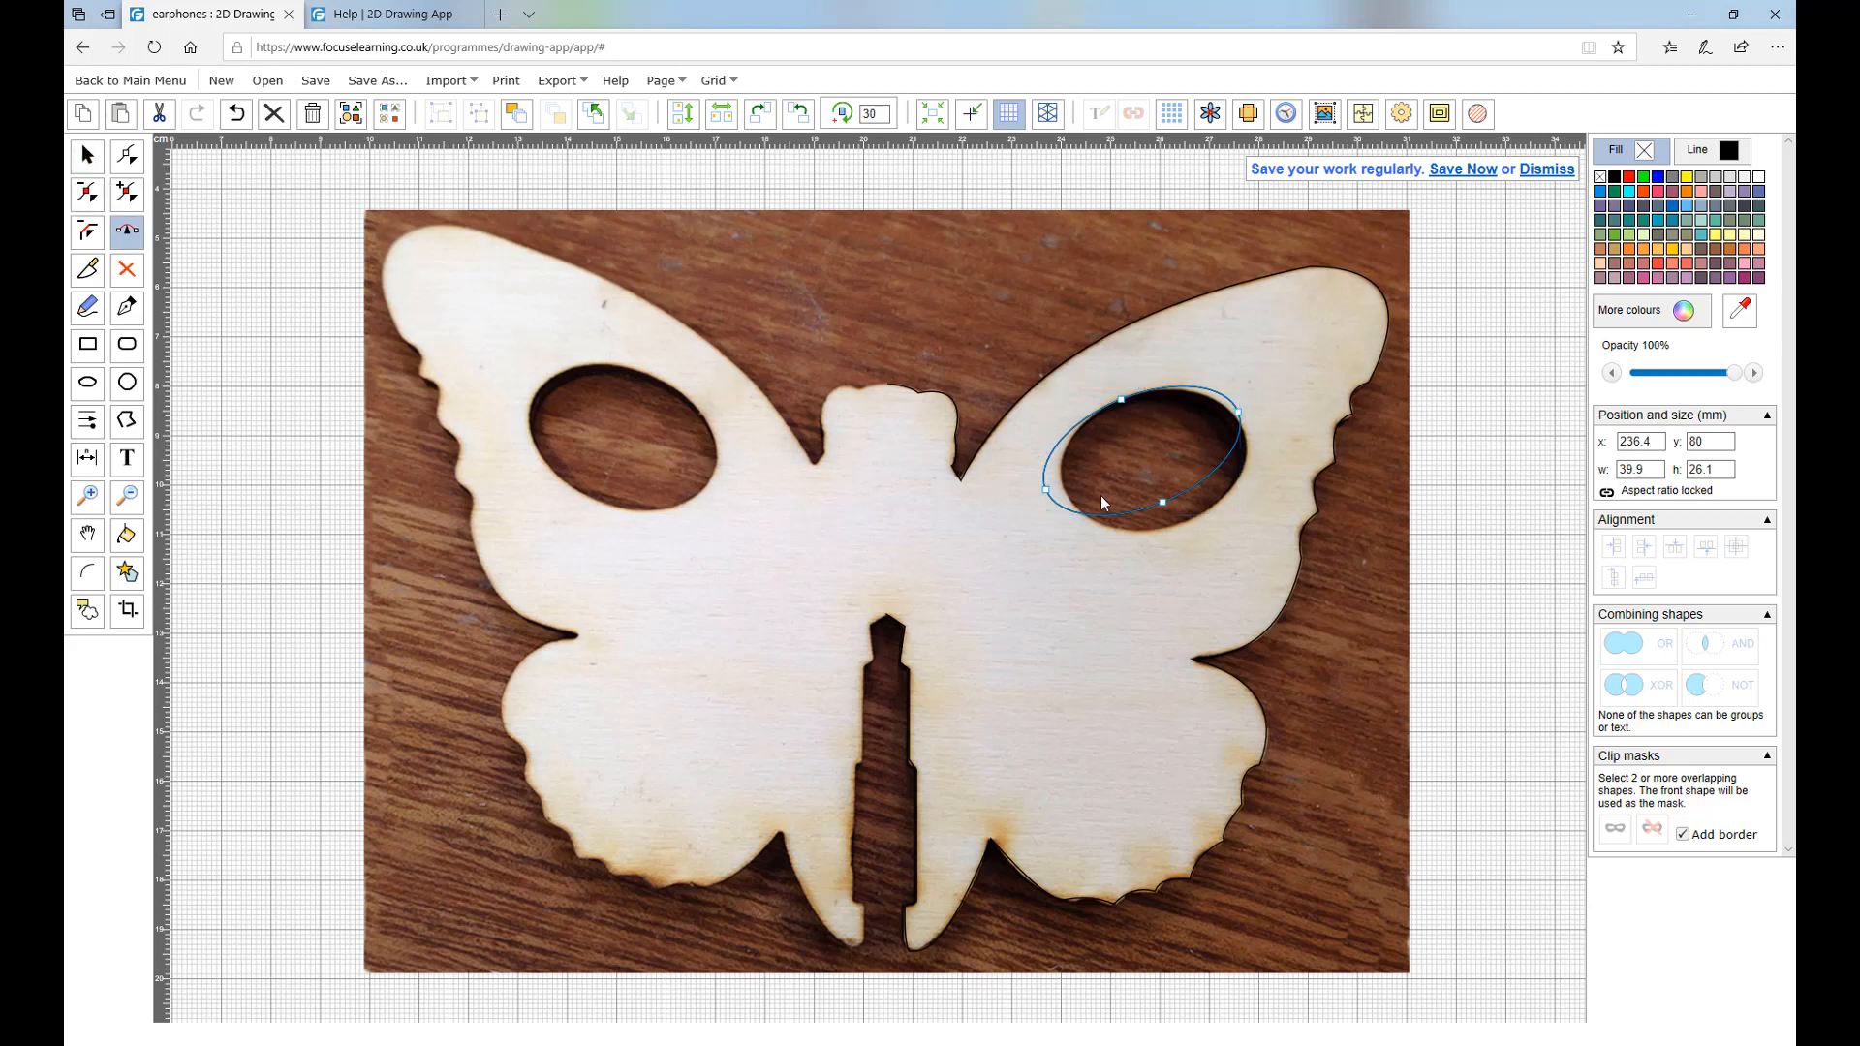
left_click_drag(1163, 503, 1193, 520)
left_click_drag(1238, 412, 1242, 422)
left_click_drag(1045, 489, 1069, 497)
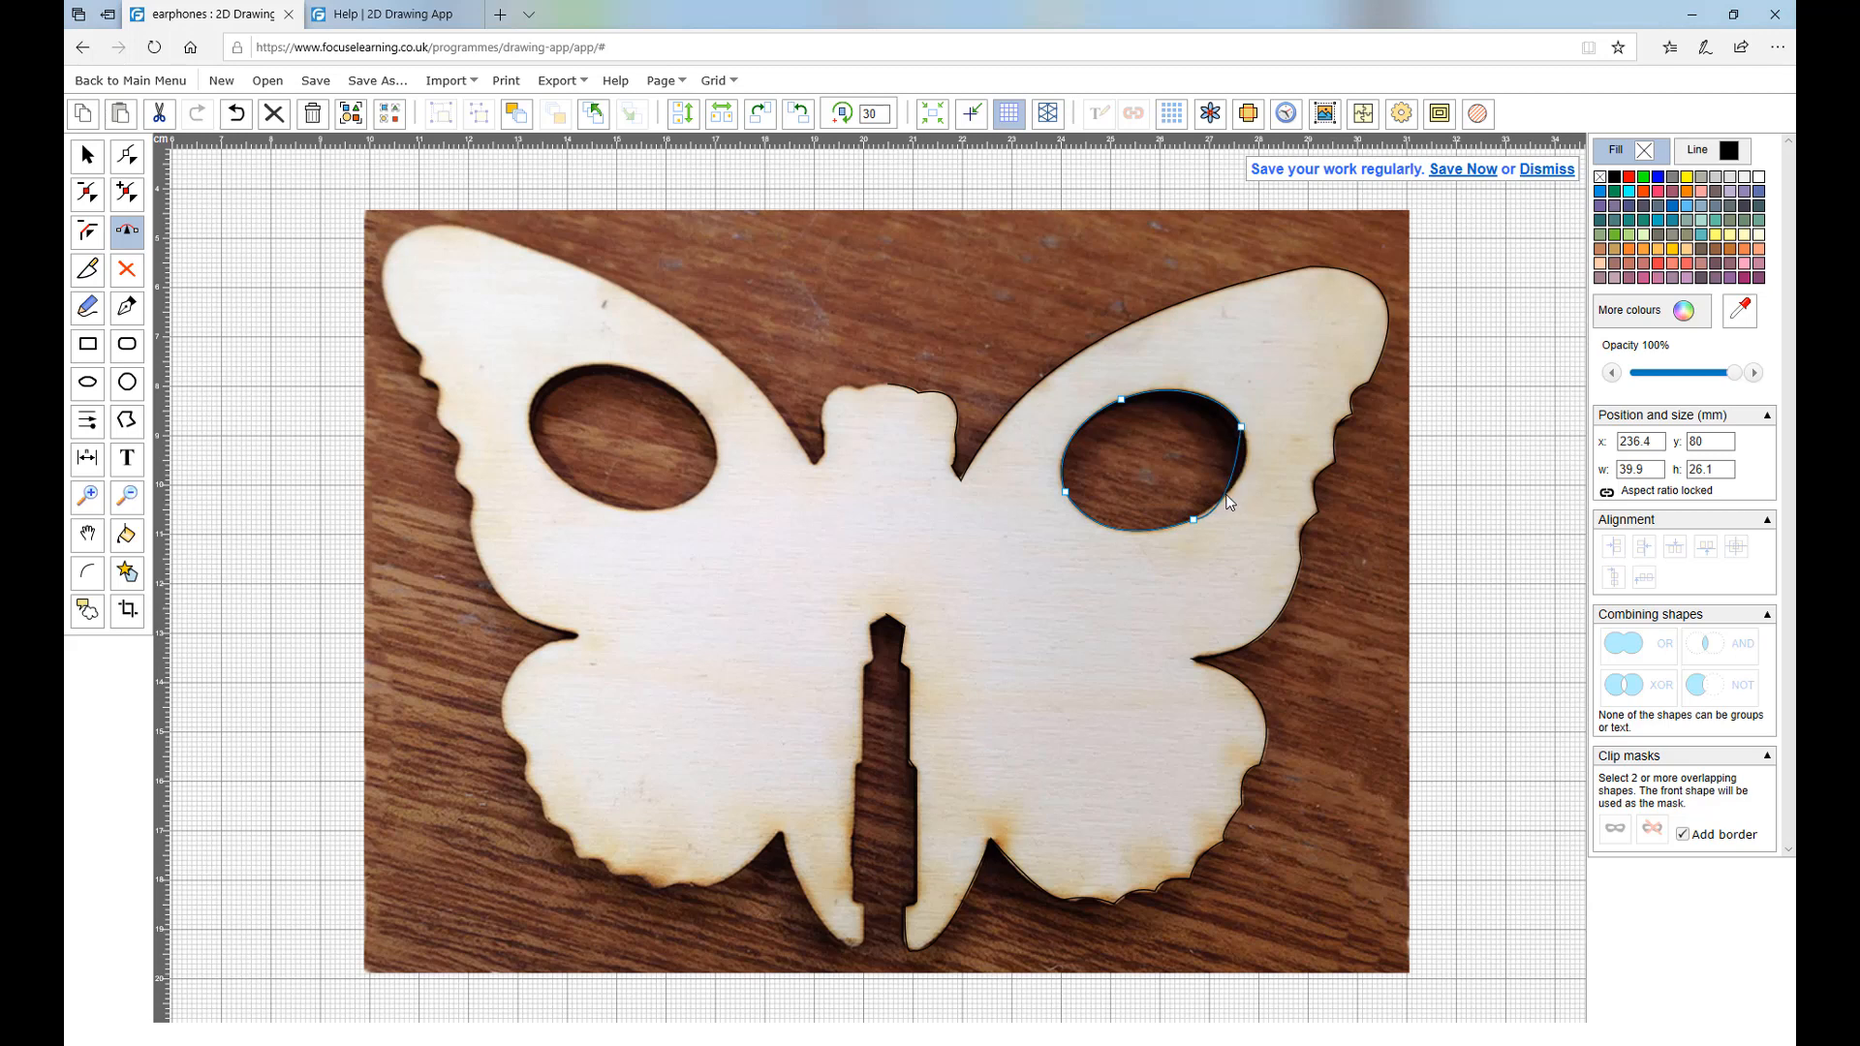
Move the butterfly photo out from behind the traced half outline and delete it.
left_click(88, 157)
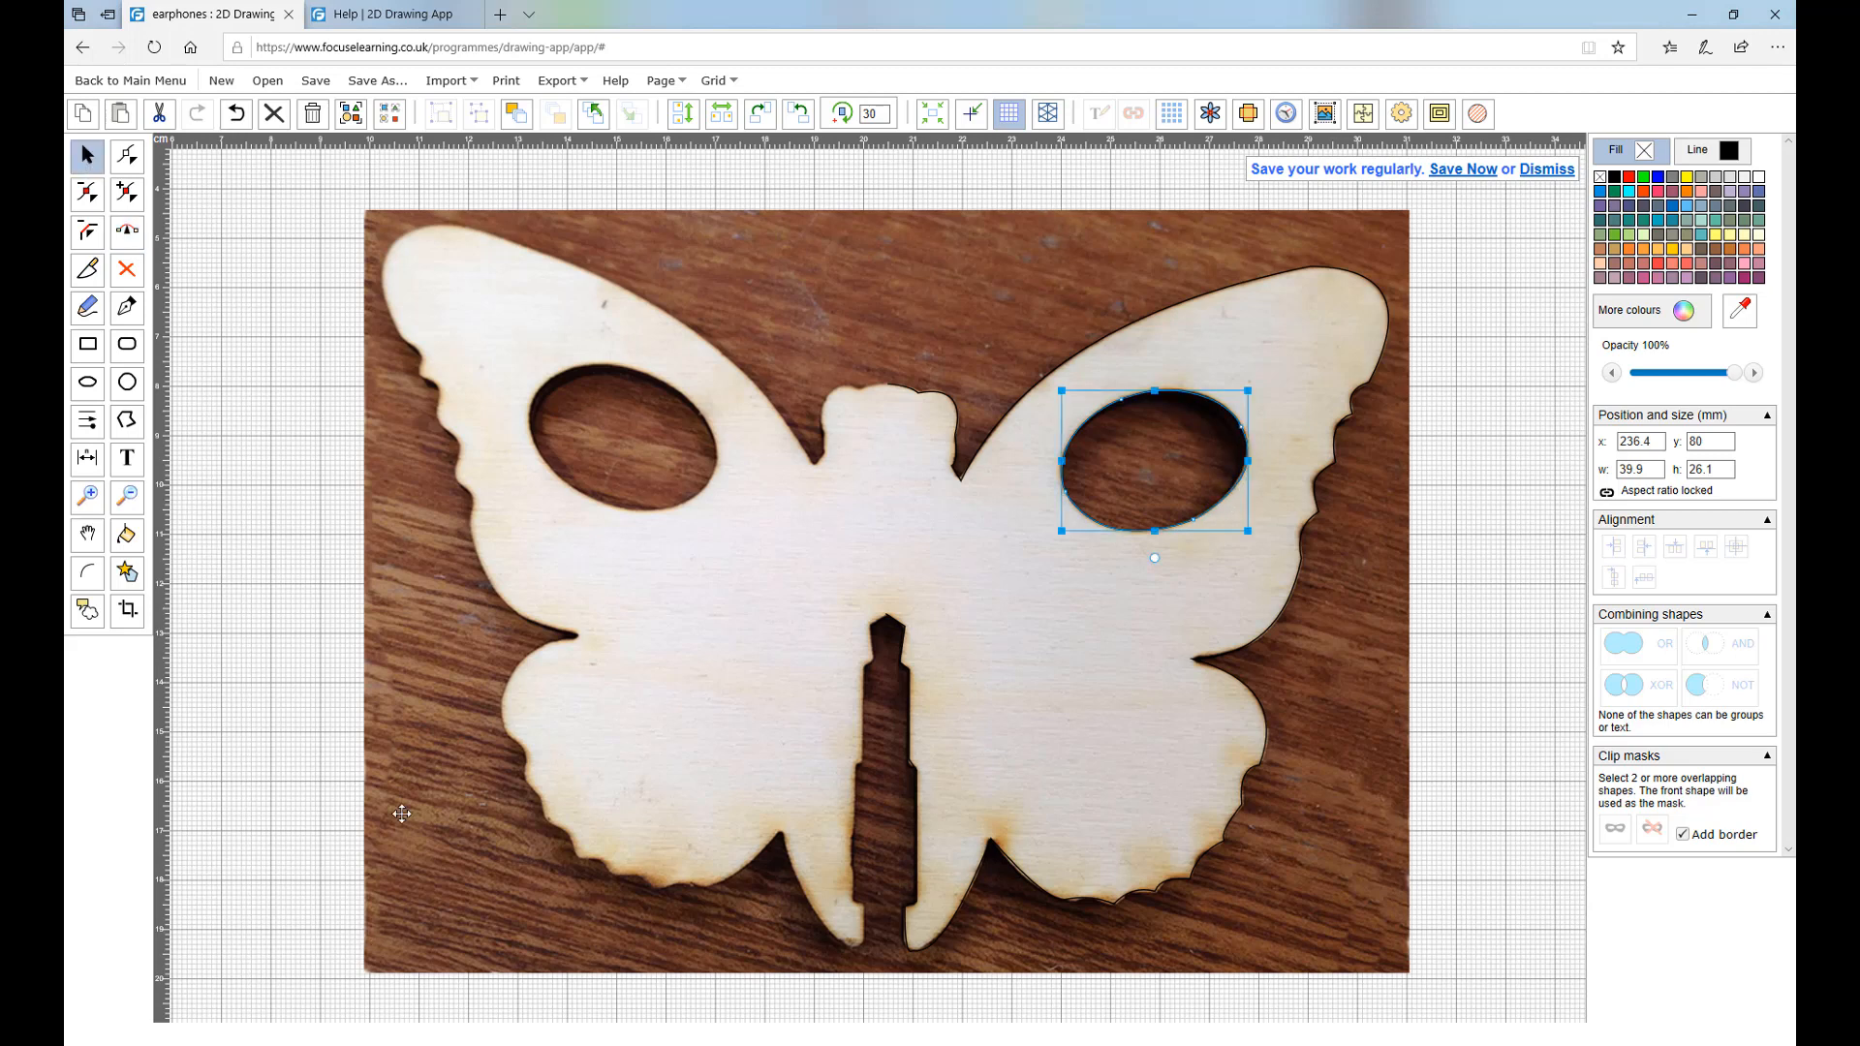
left_click(406, 762)
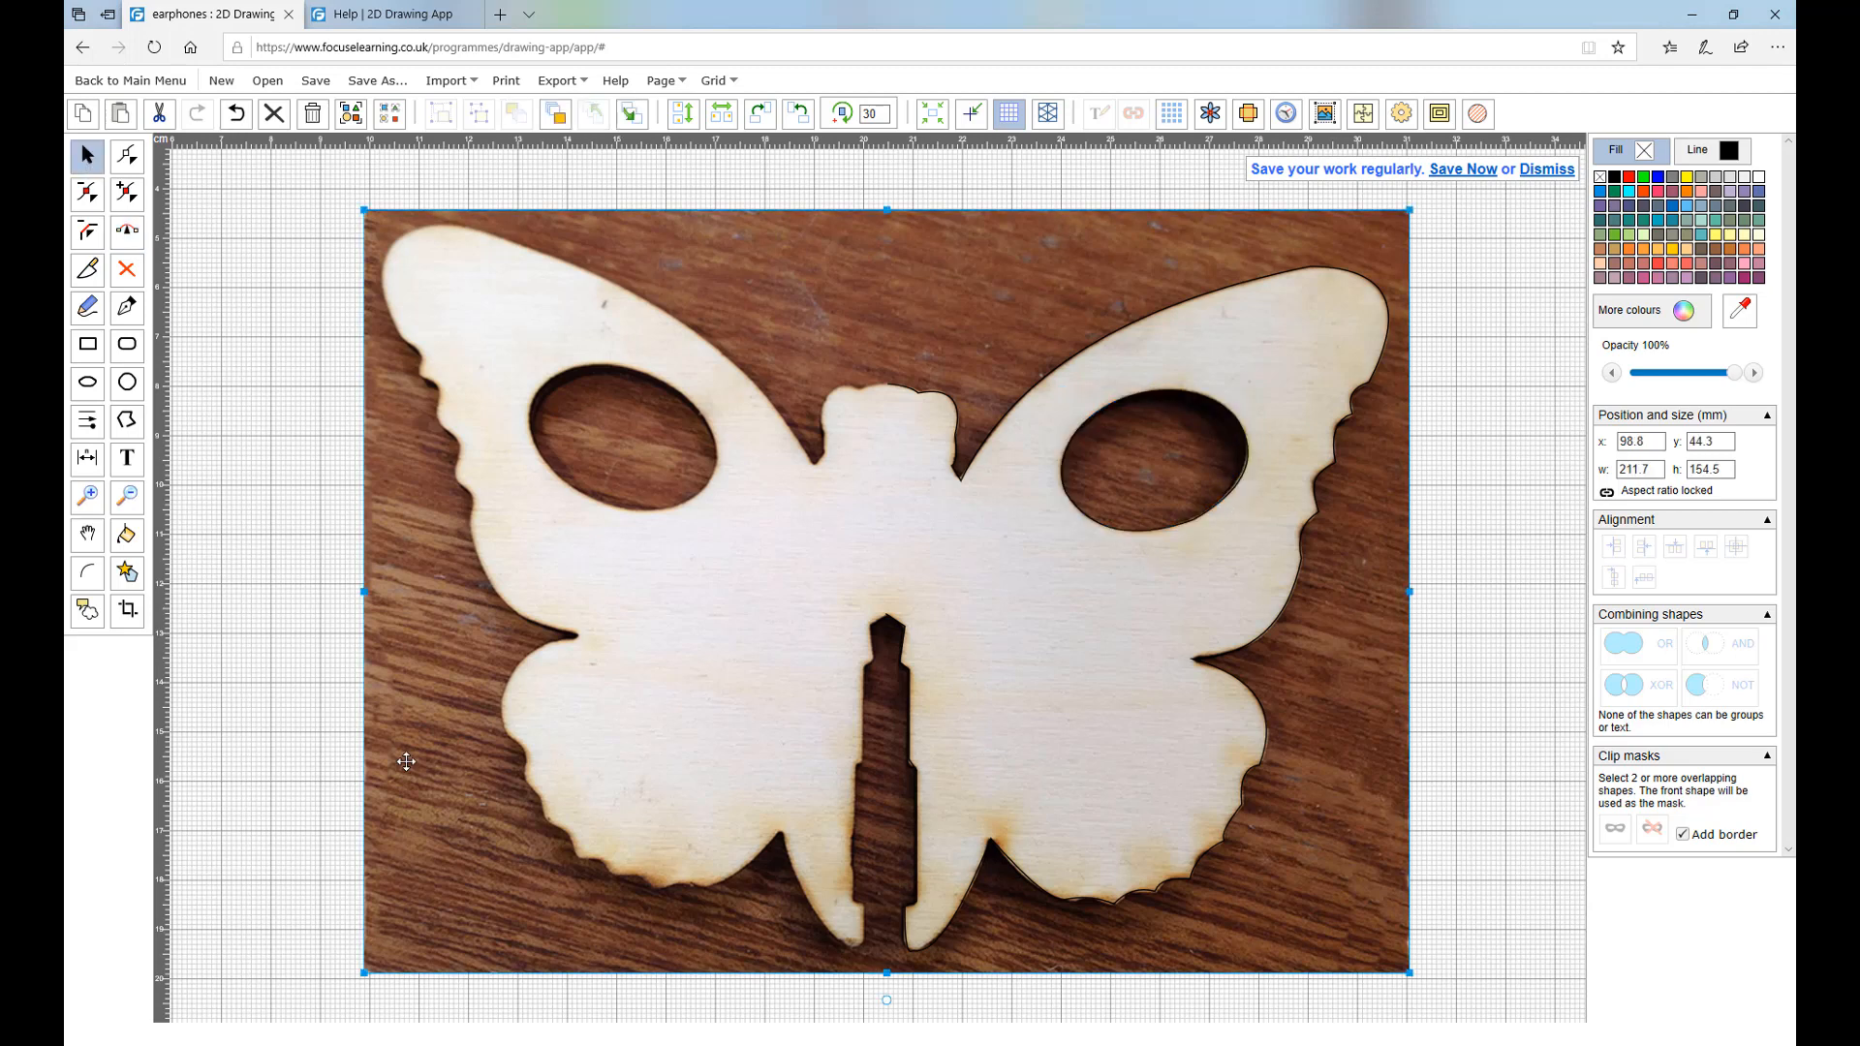
mouse_move(406, 763)
left_mouse_down()
mouse_move(70, 795)
mouse_move(70, 765)
left_mouse_up()
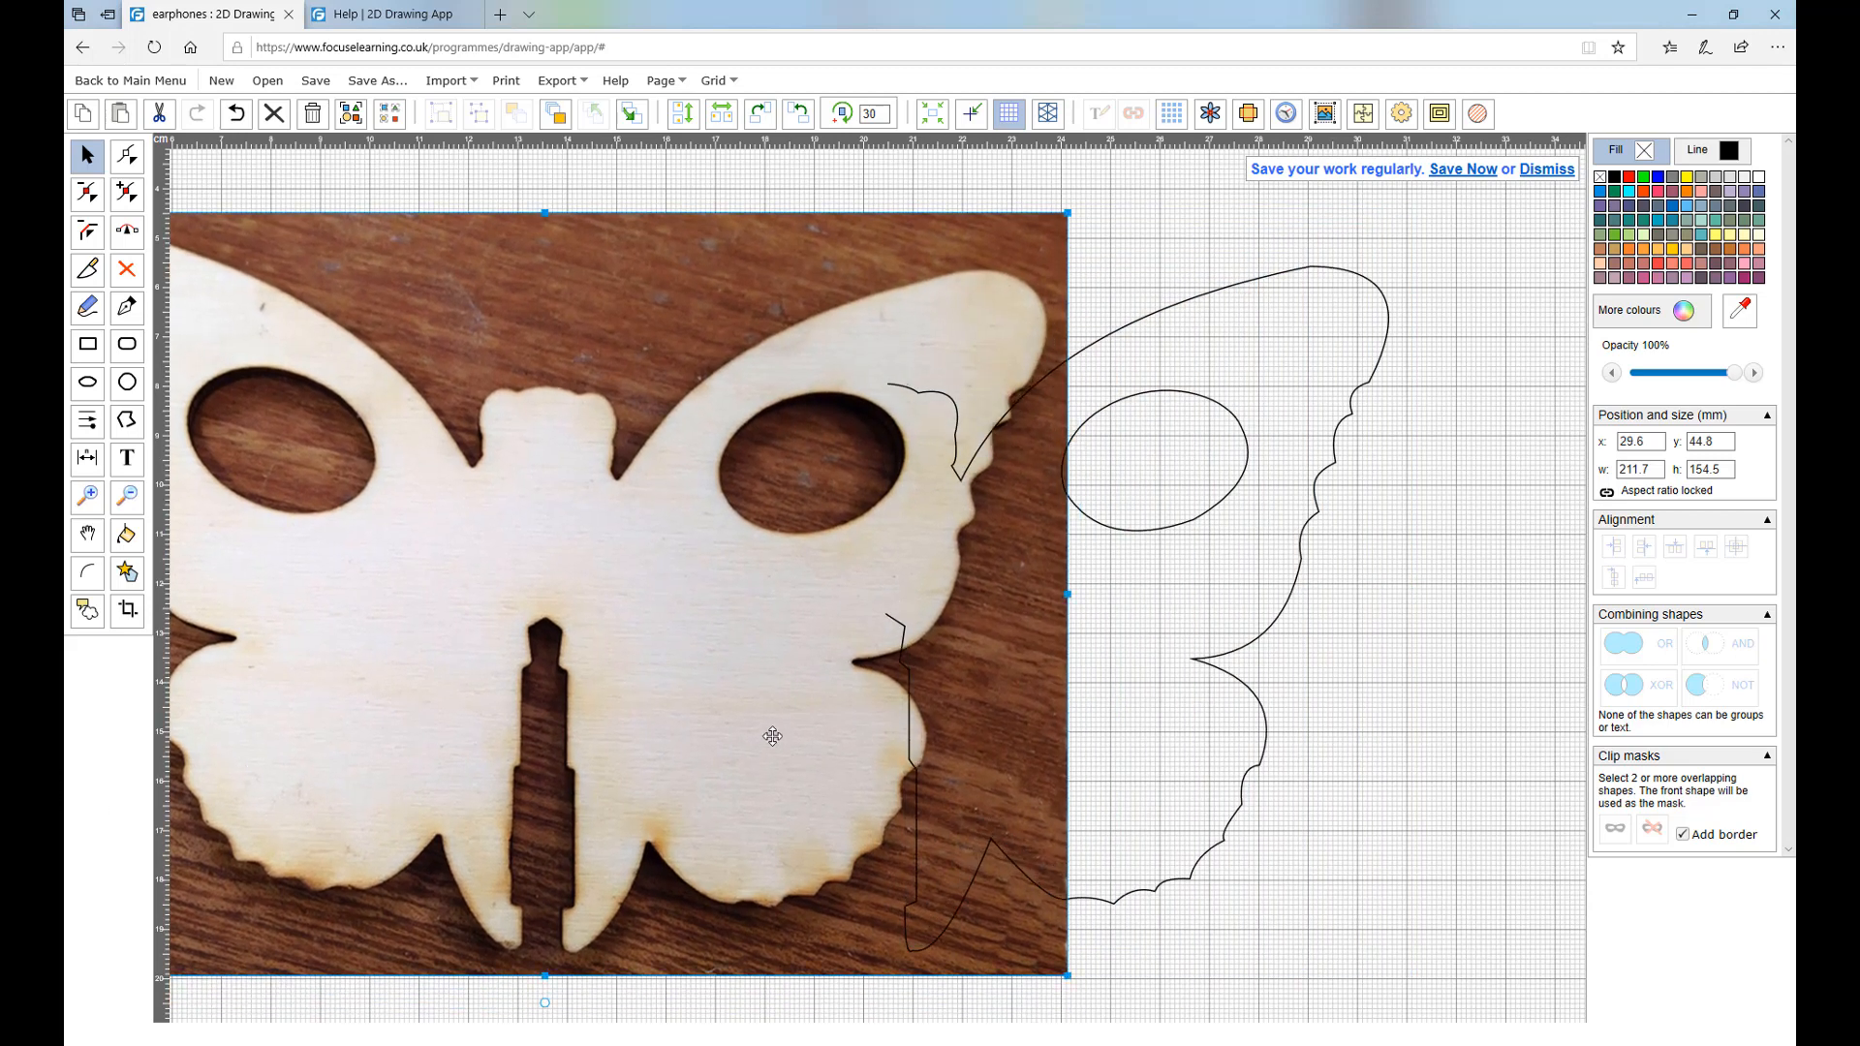
left_click_drag(772, 736, 423, 715)
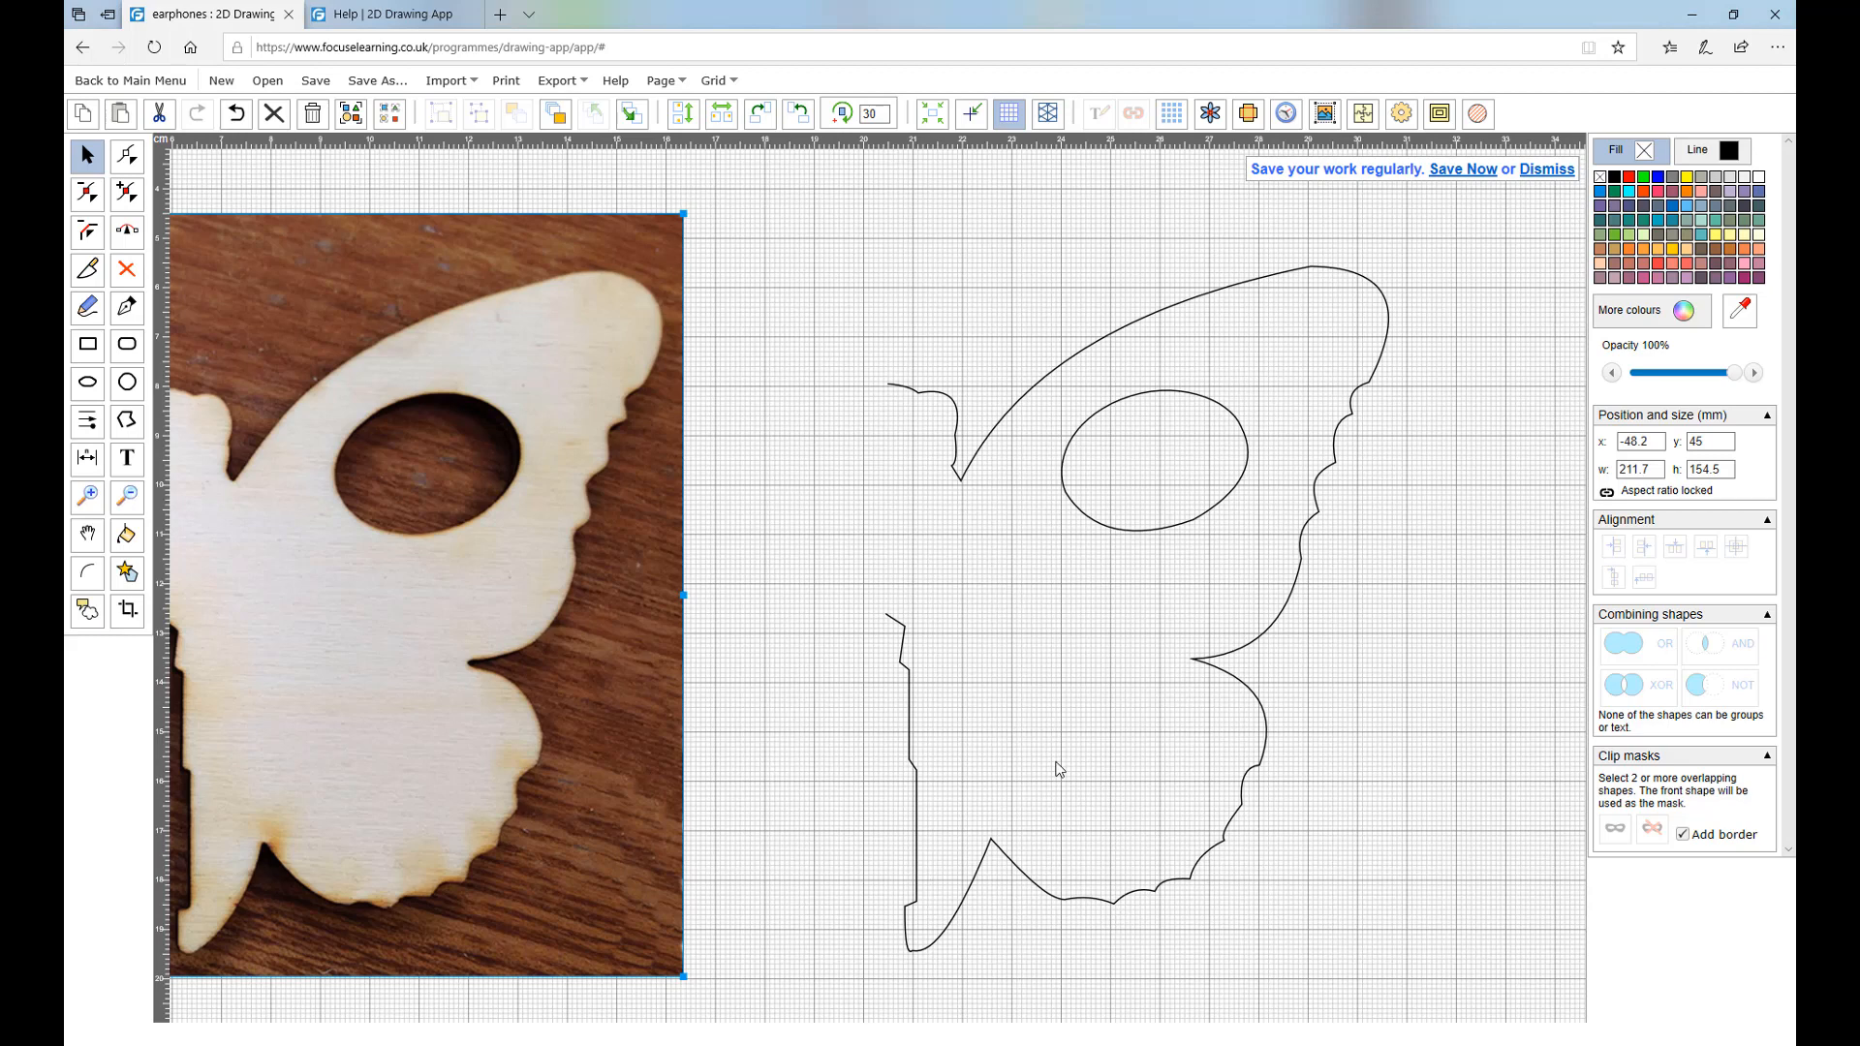
key("Delete")
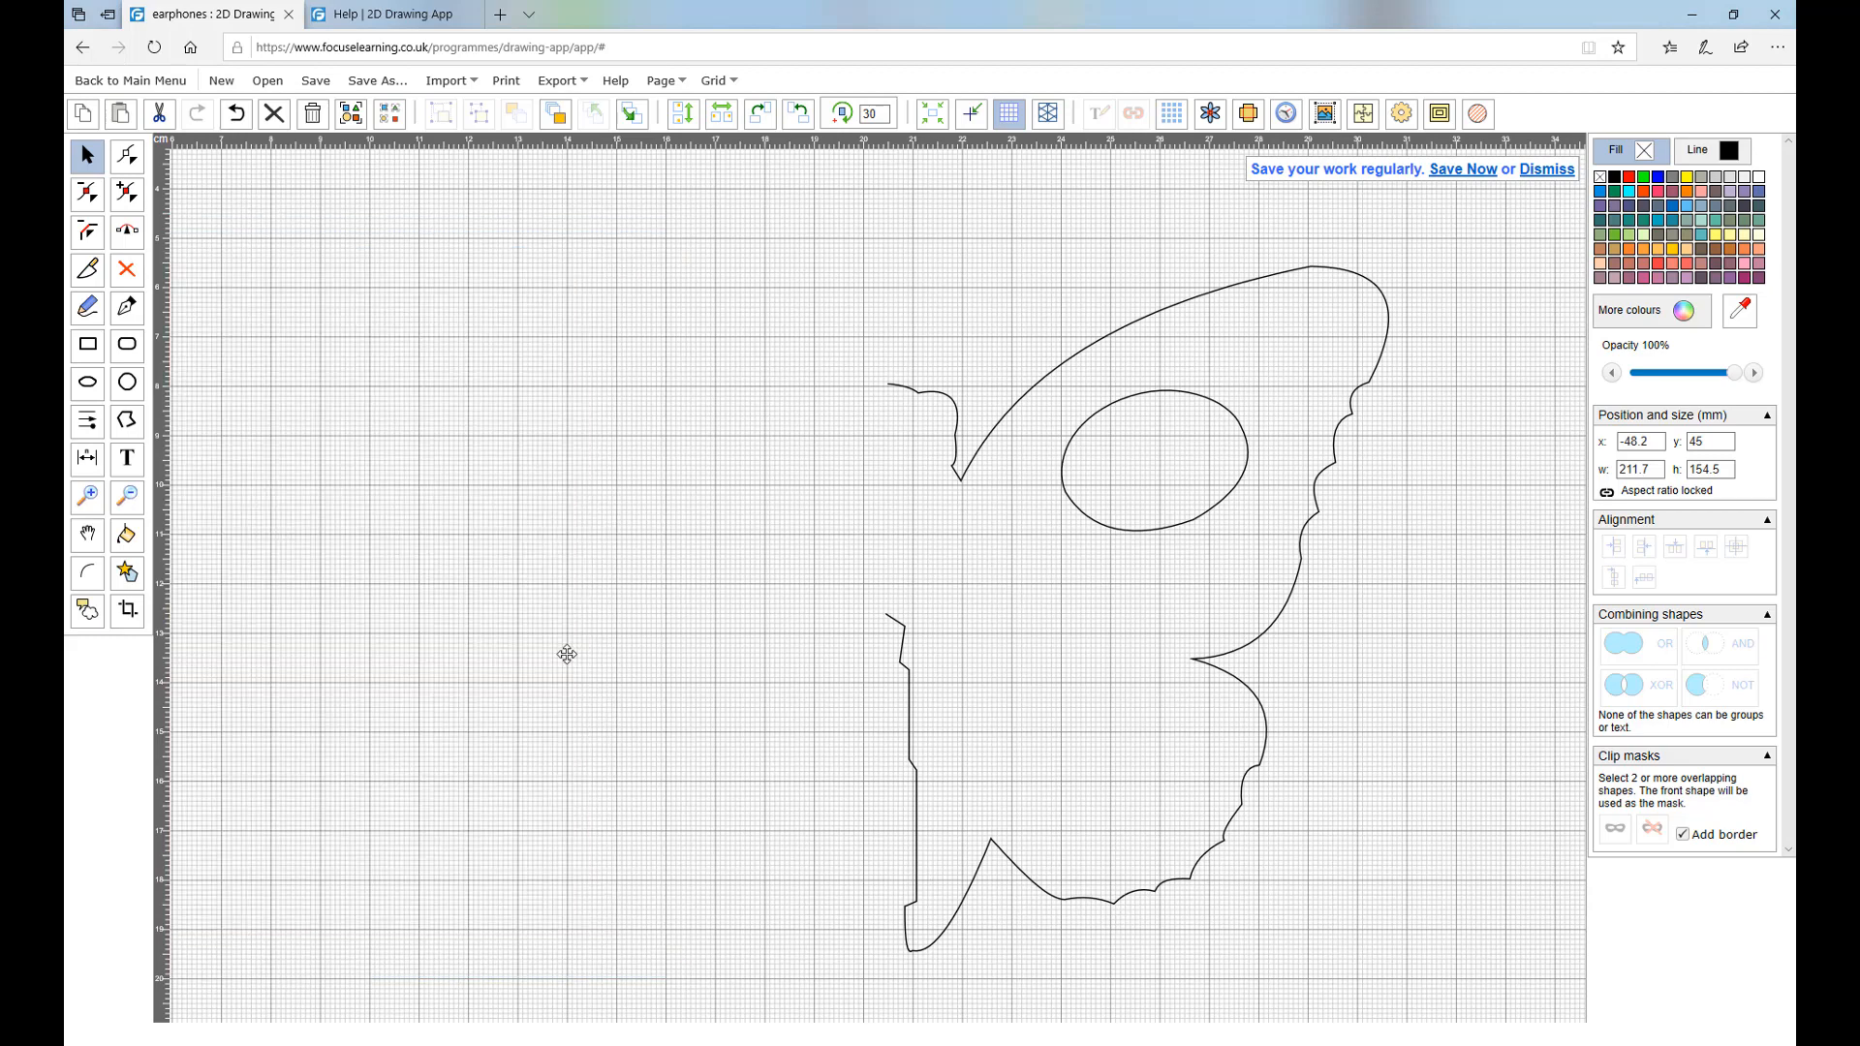
Duplicate the traced half outline together with its eye hole and mirror the copy horizontally.
left_click(88, 162)
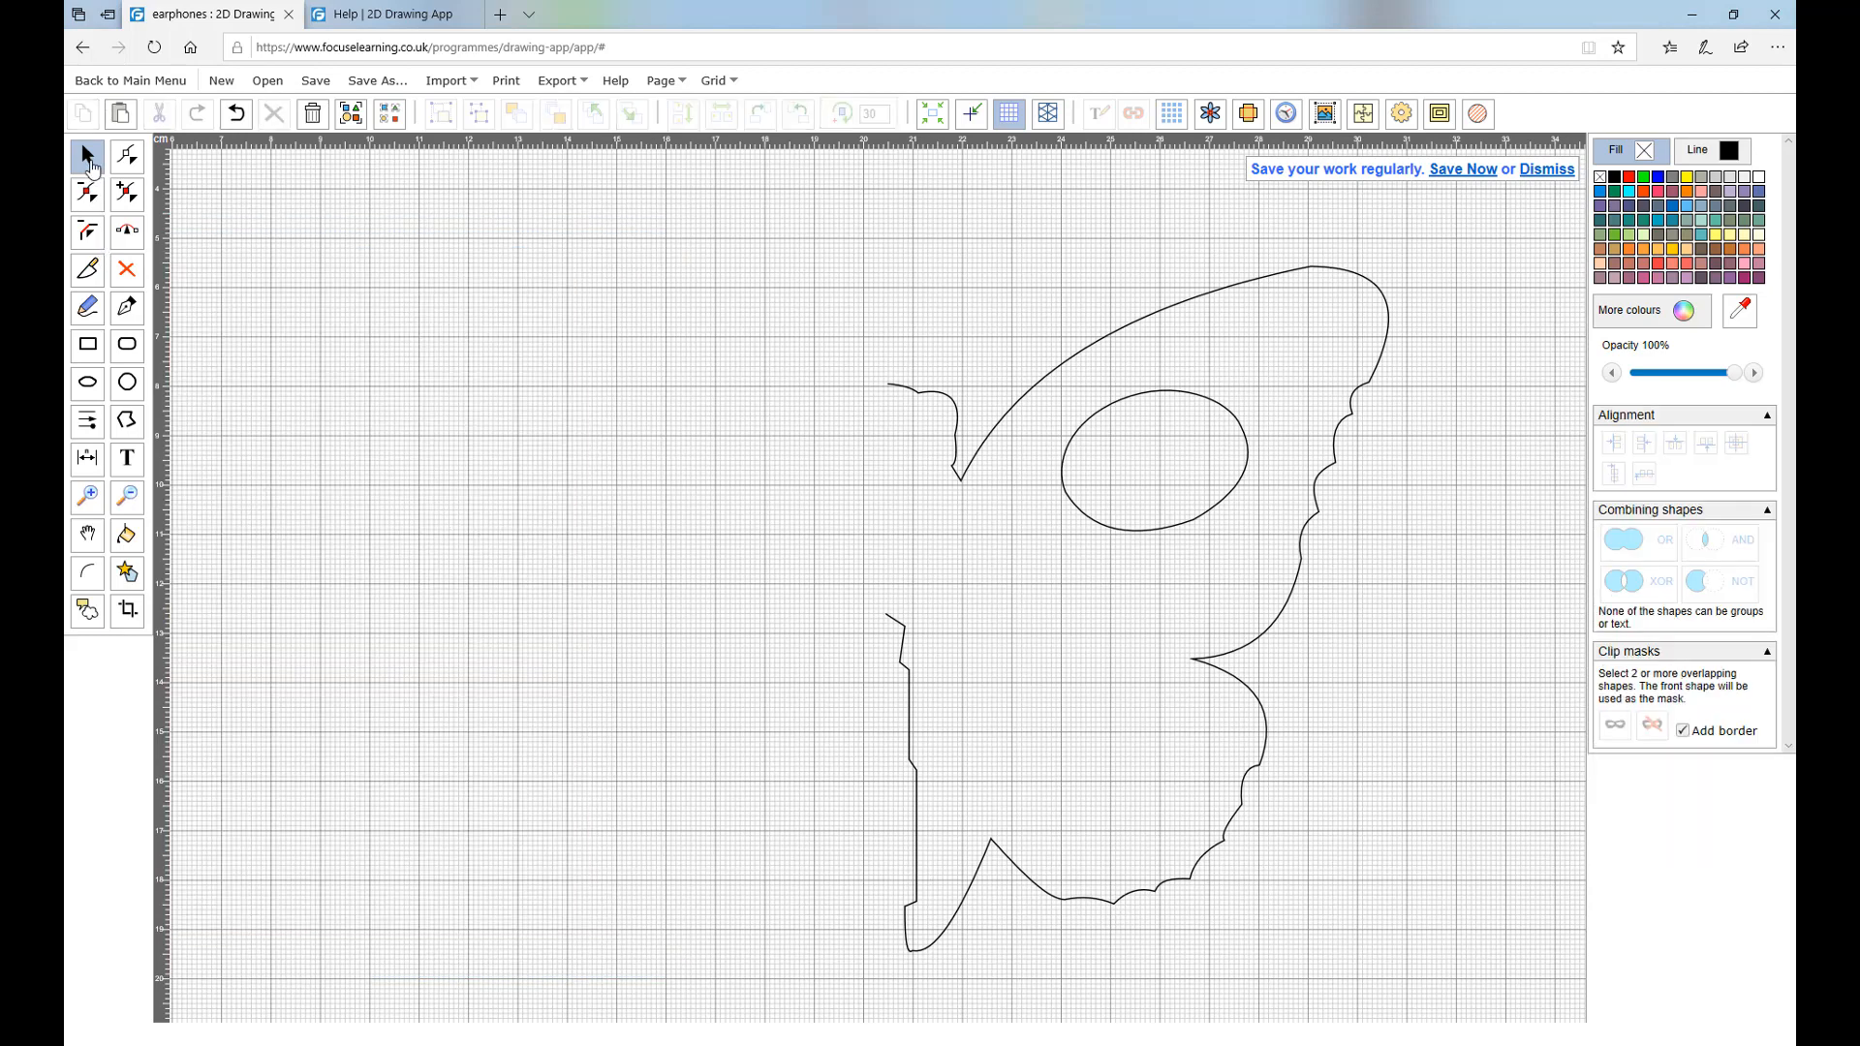
left_click_drag(714, 229, 1413, 979)
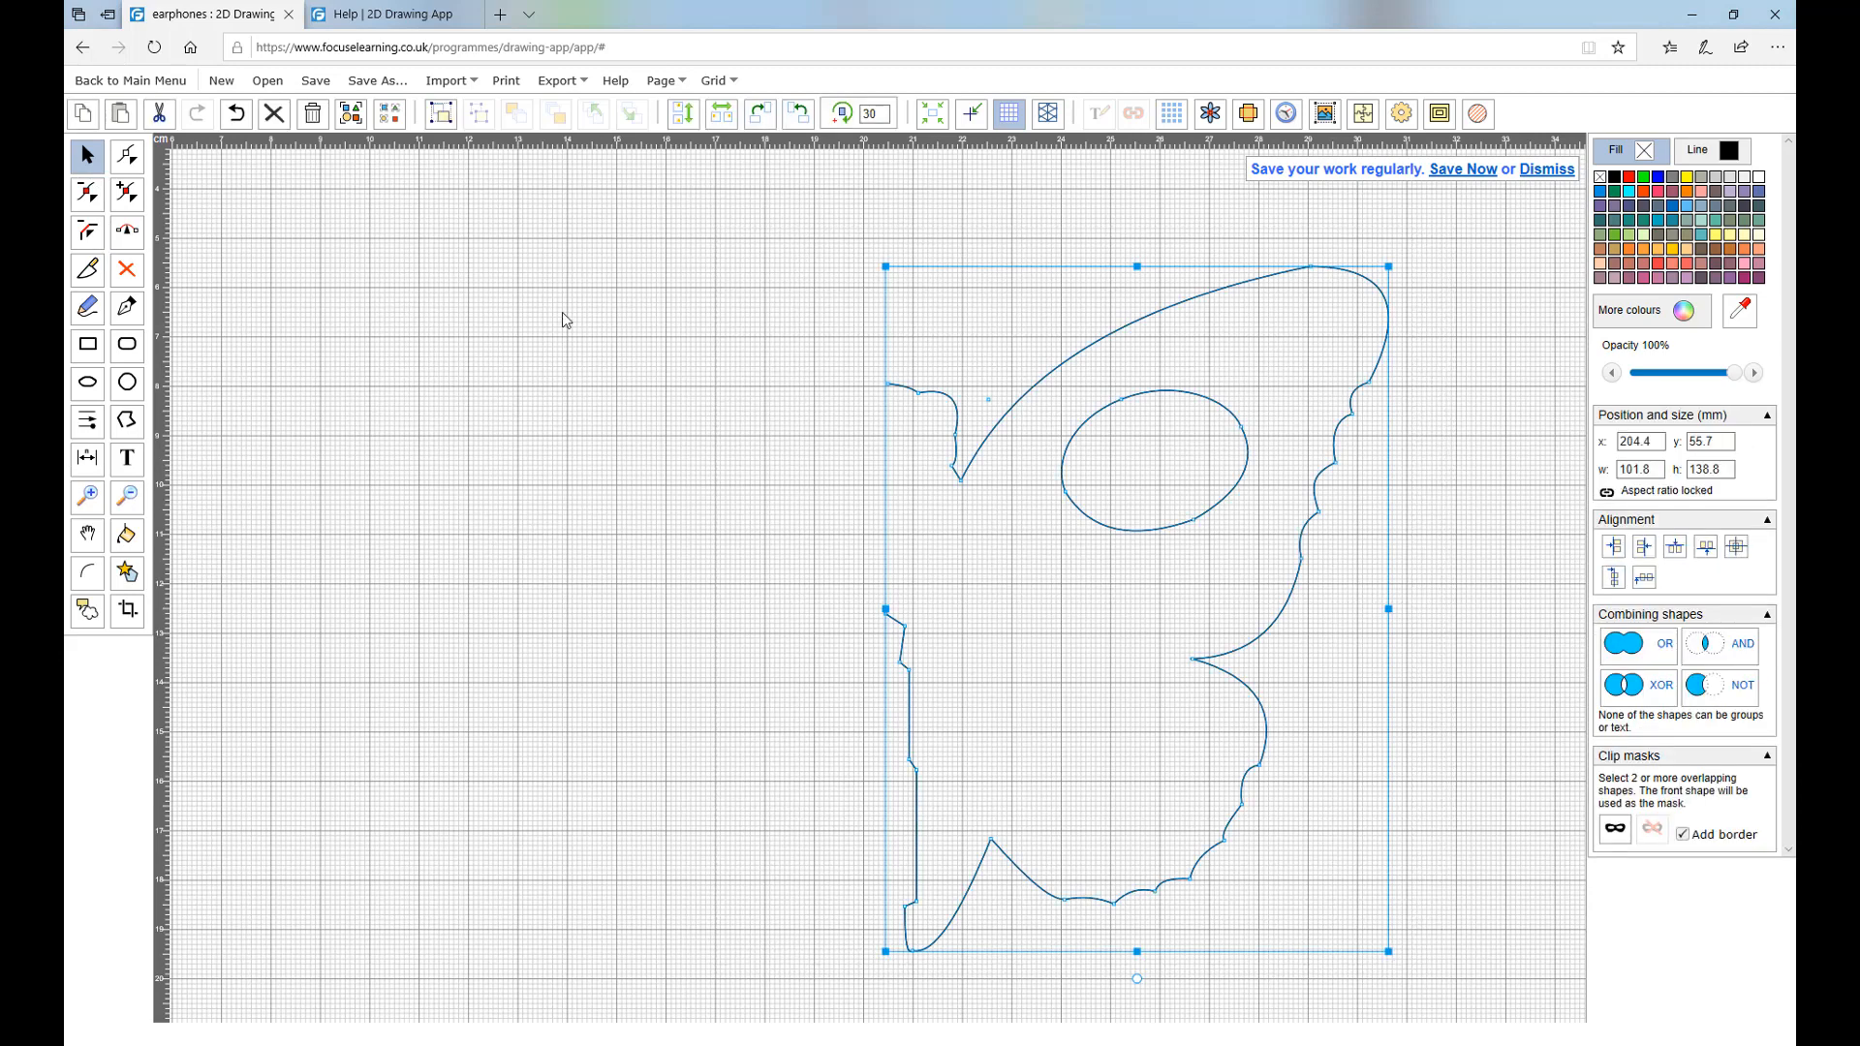
left_click(83, 116)
left_click(121, 114)
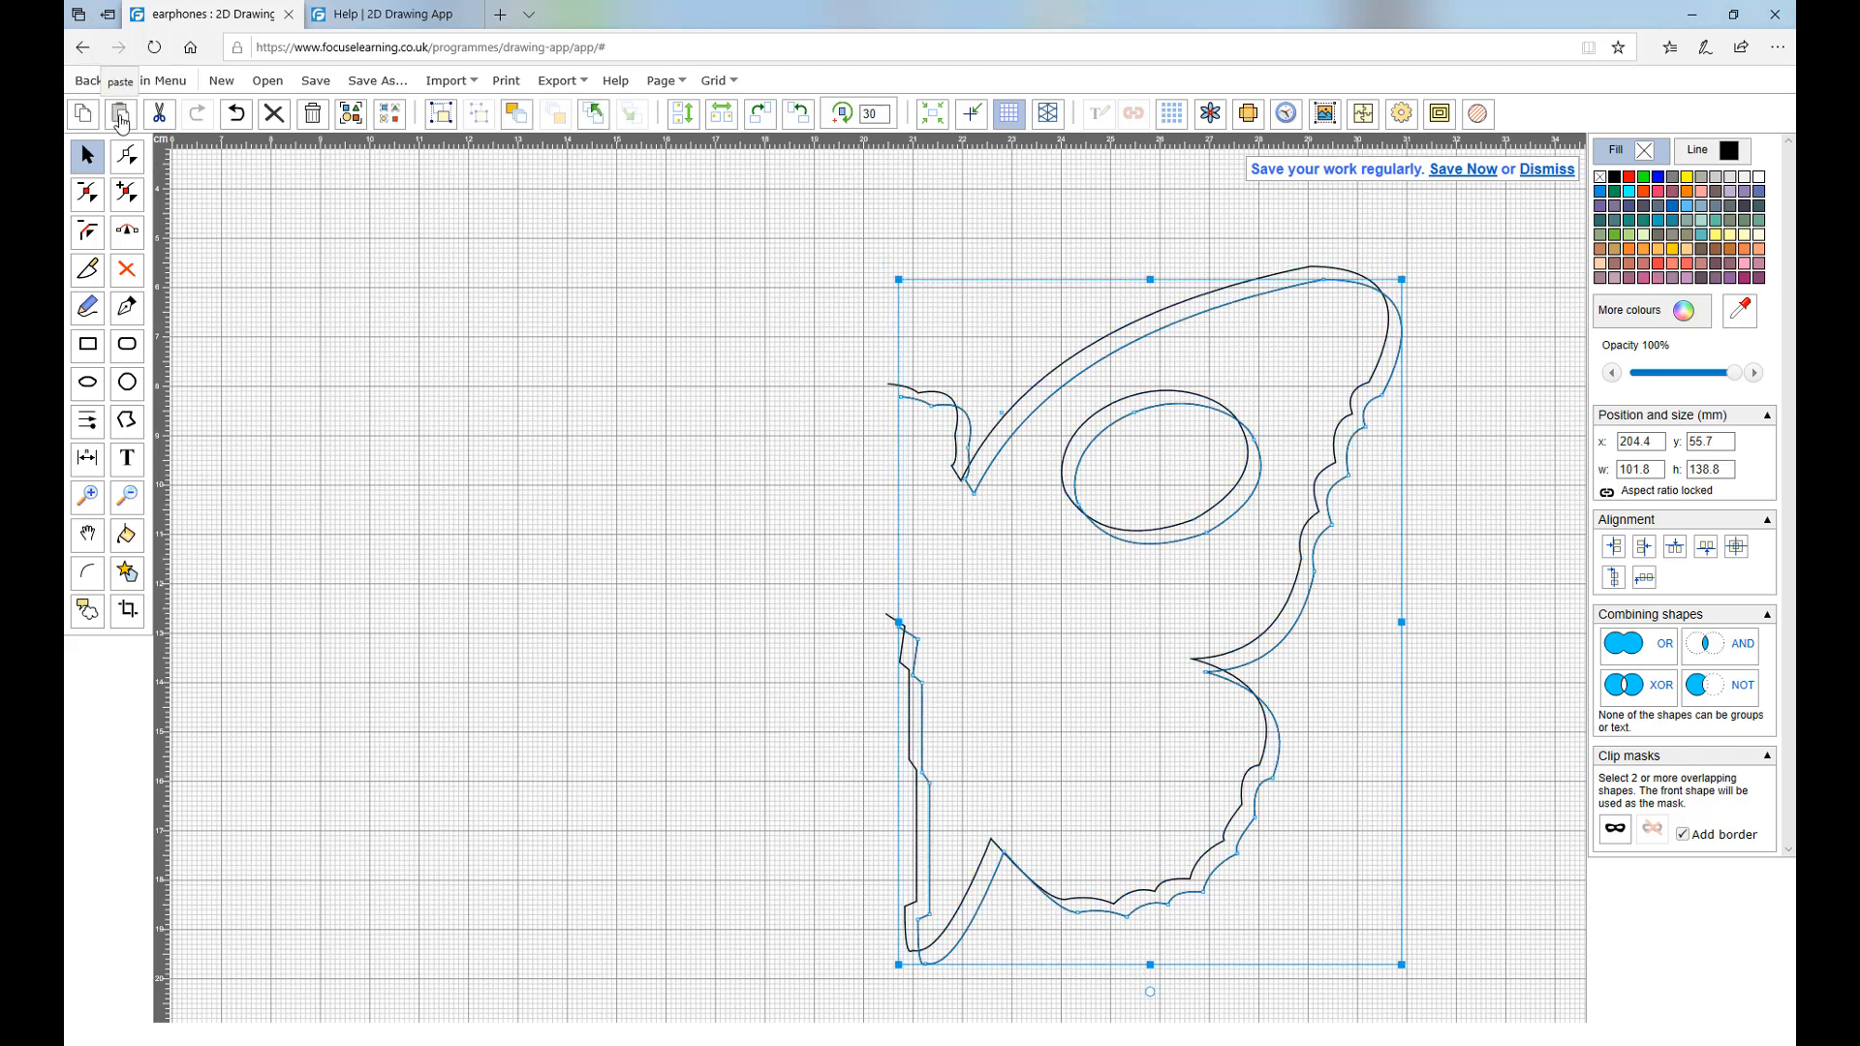
left_click(729, 118)
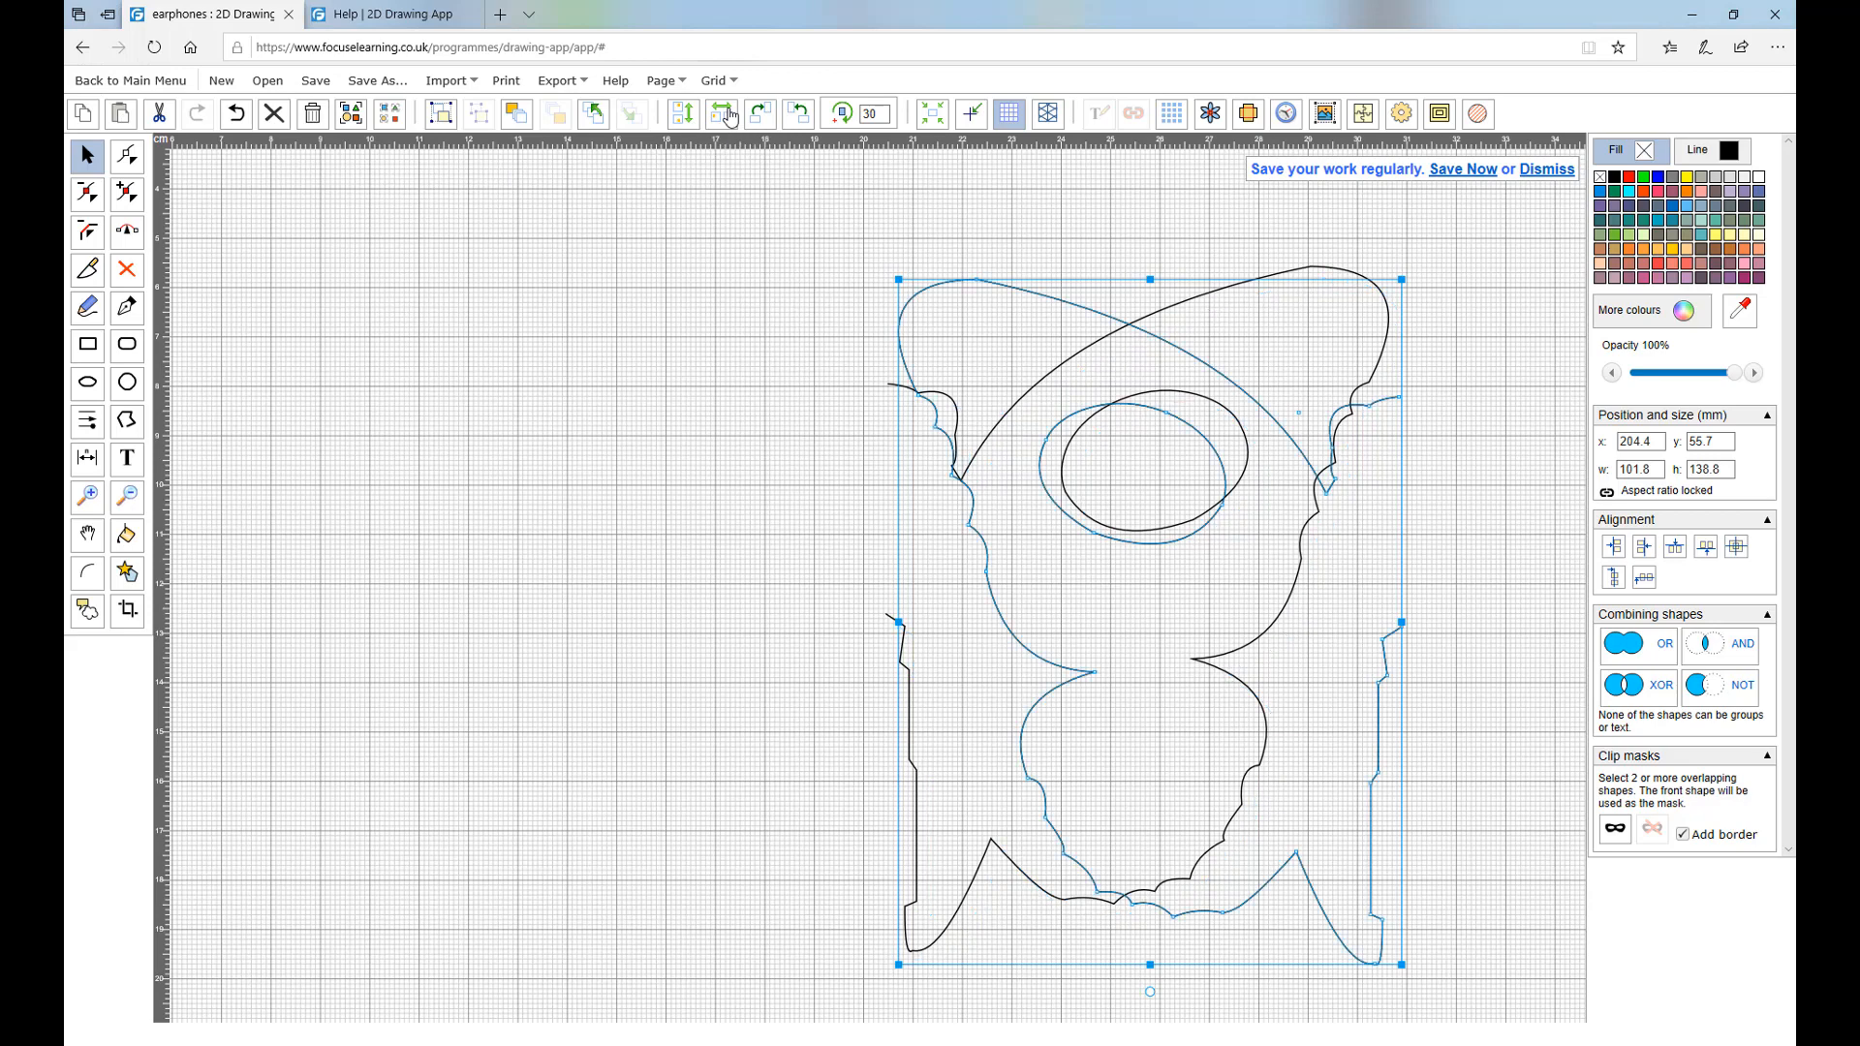
Position the mirrored half as the left wing so its ends meet the right half at the centreline.
left_click(982, 588)
mouse_move(983, 588)
left_mouse_down()
mouse_move(448, 581)
mouse_move(463, 577)
left_mouse_up()
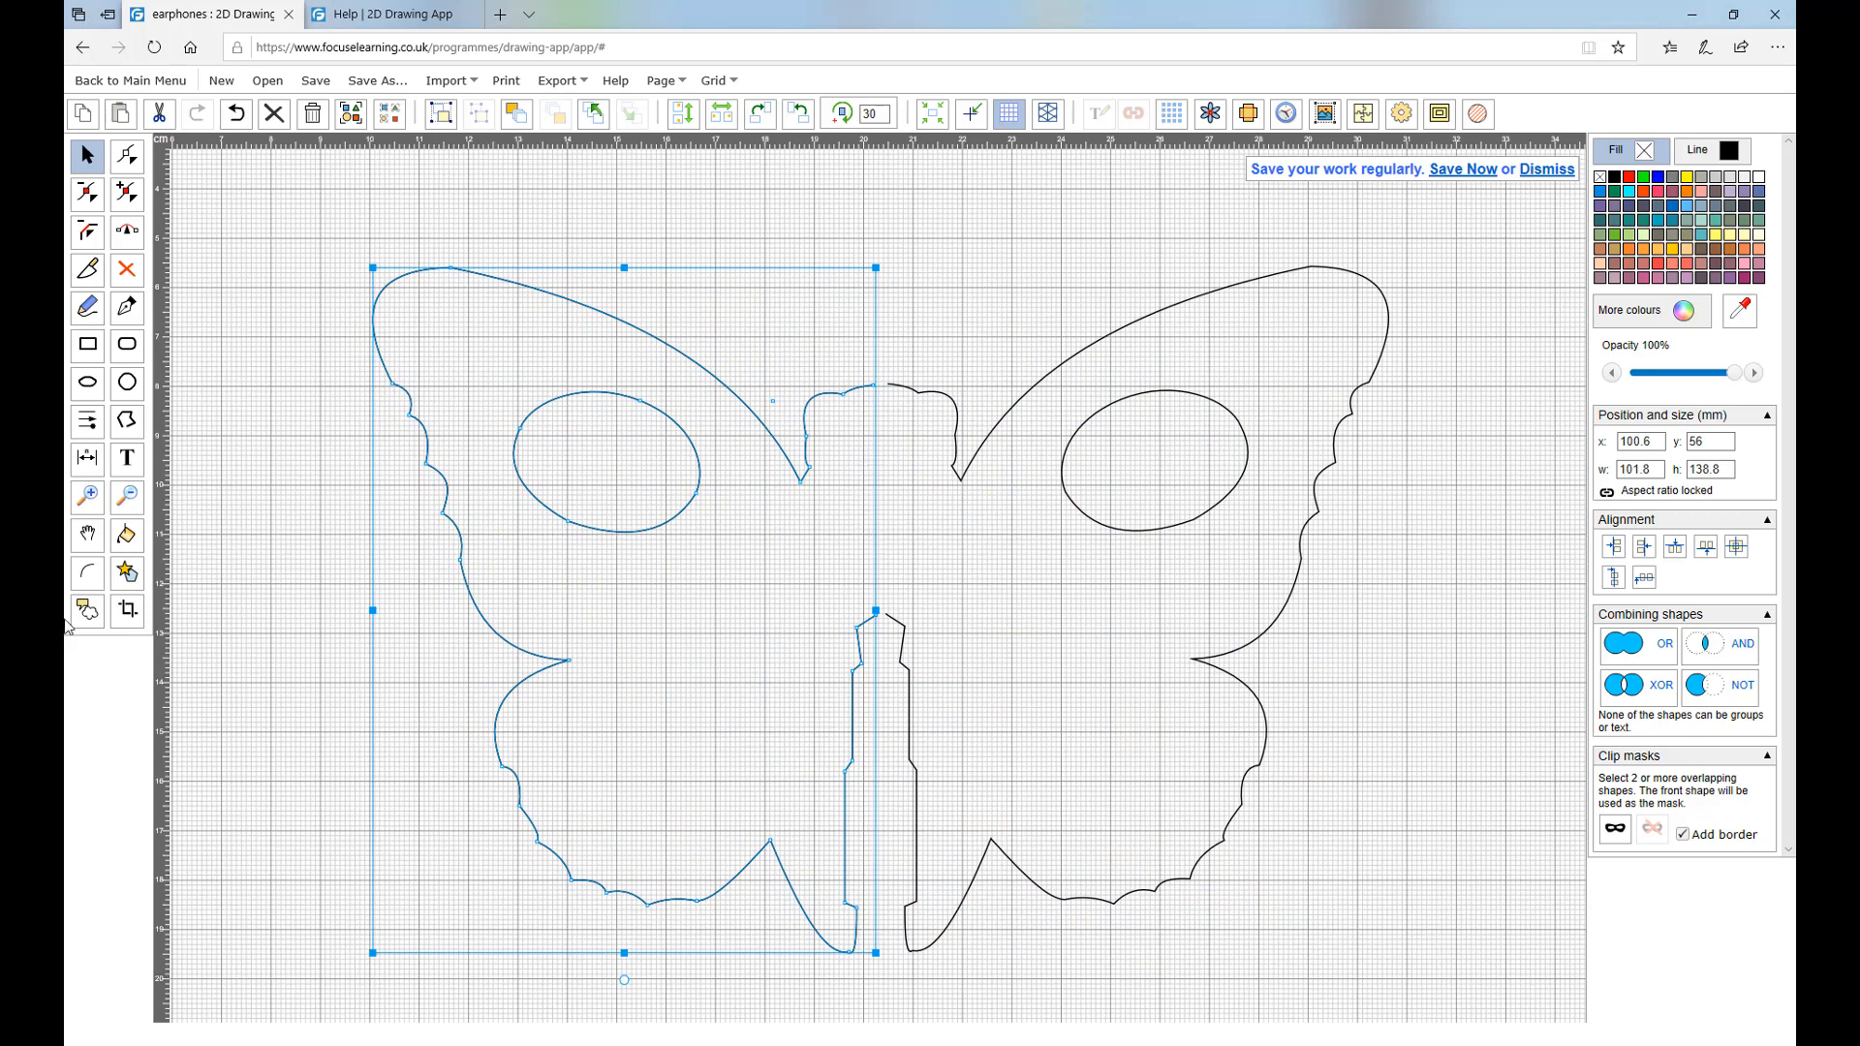
left_click(87, 158)
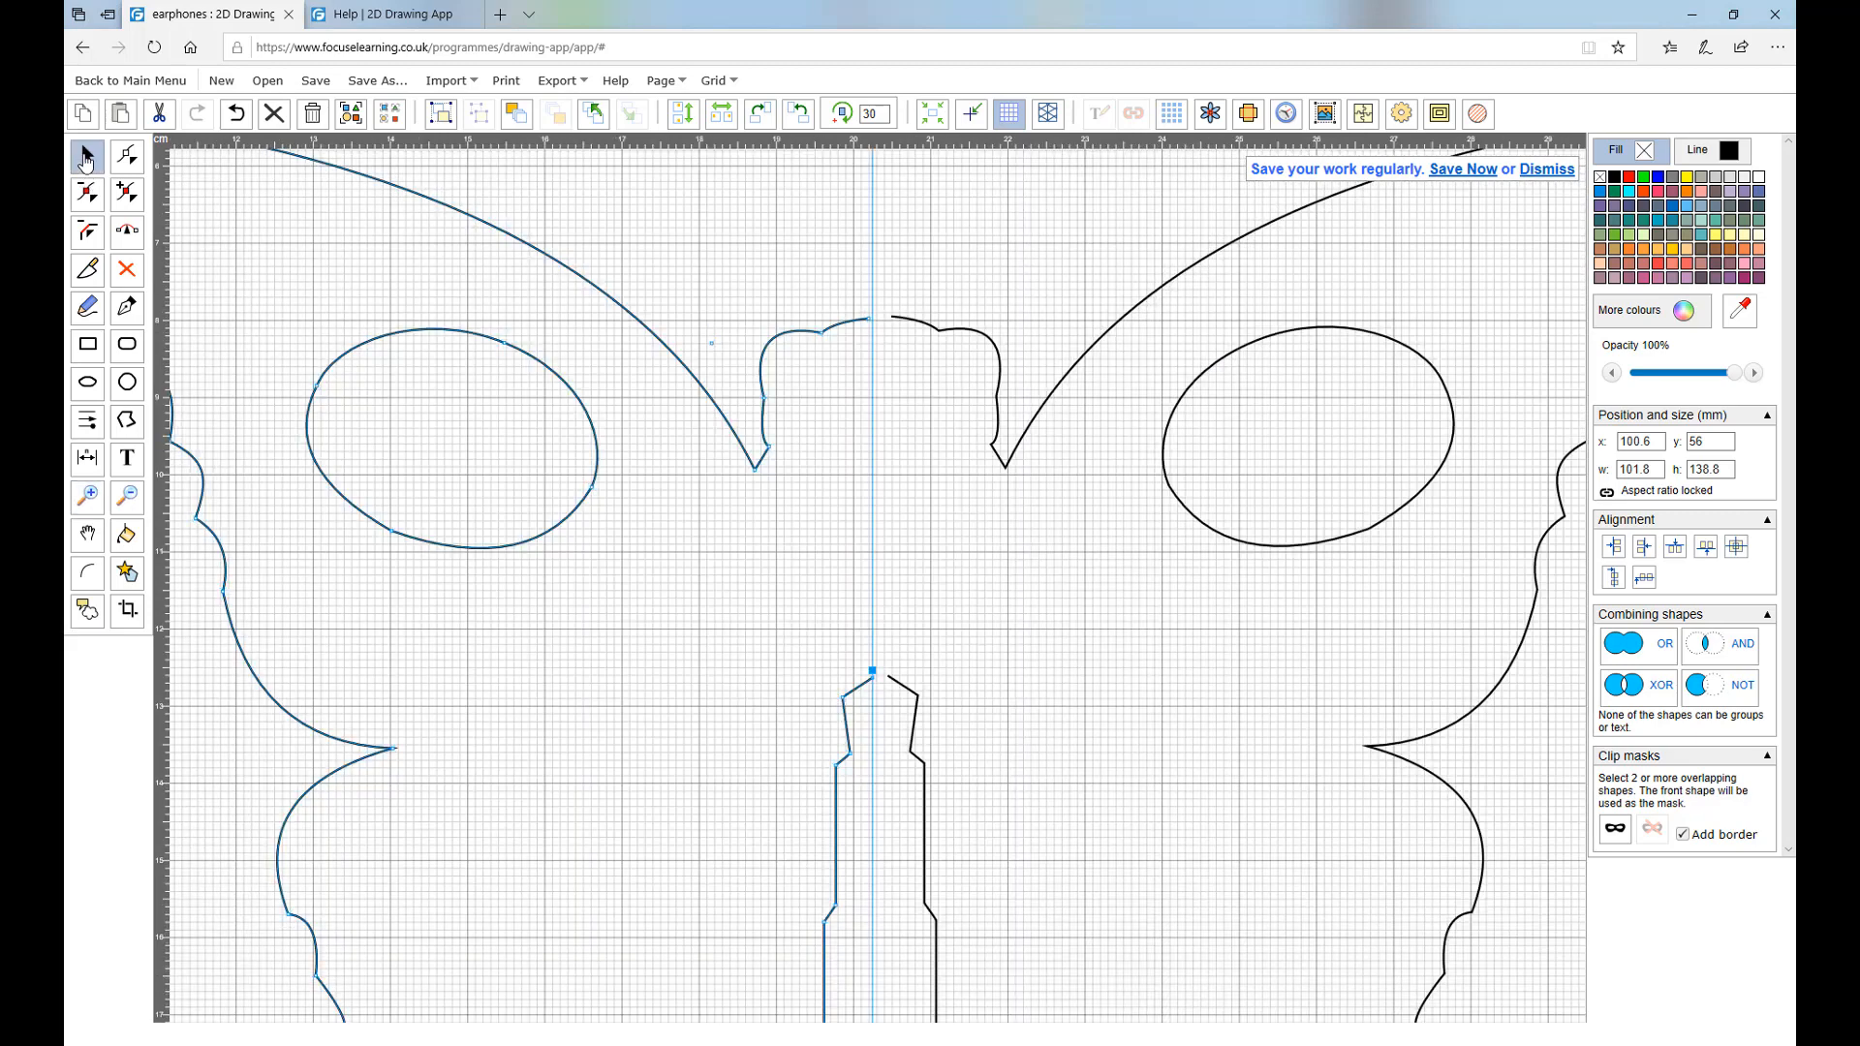
left_click_drag(710, 398, 727, 403)
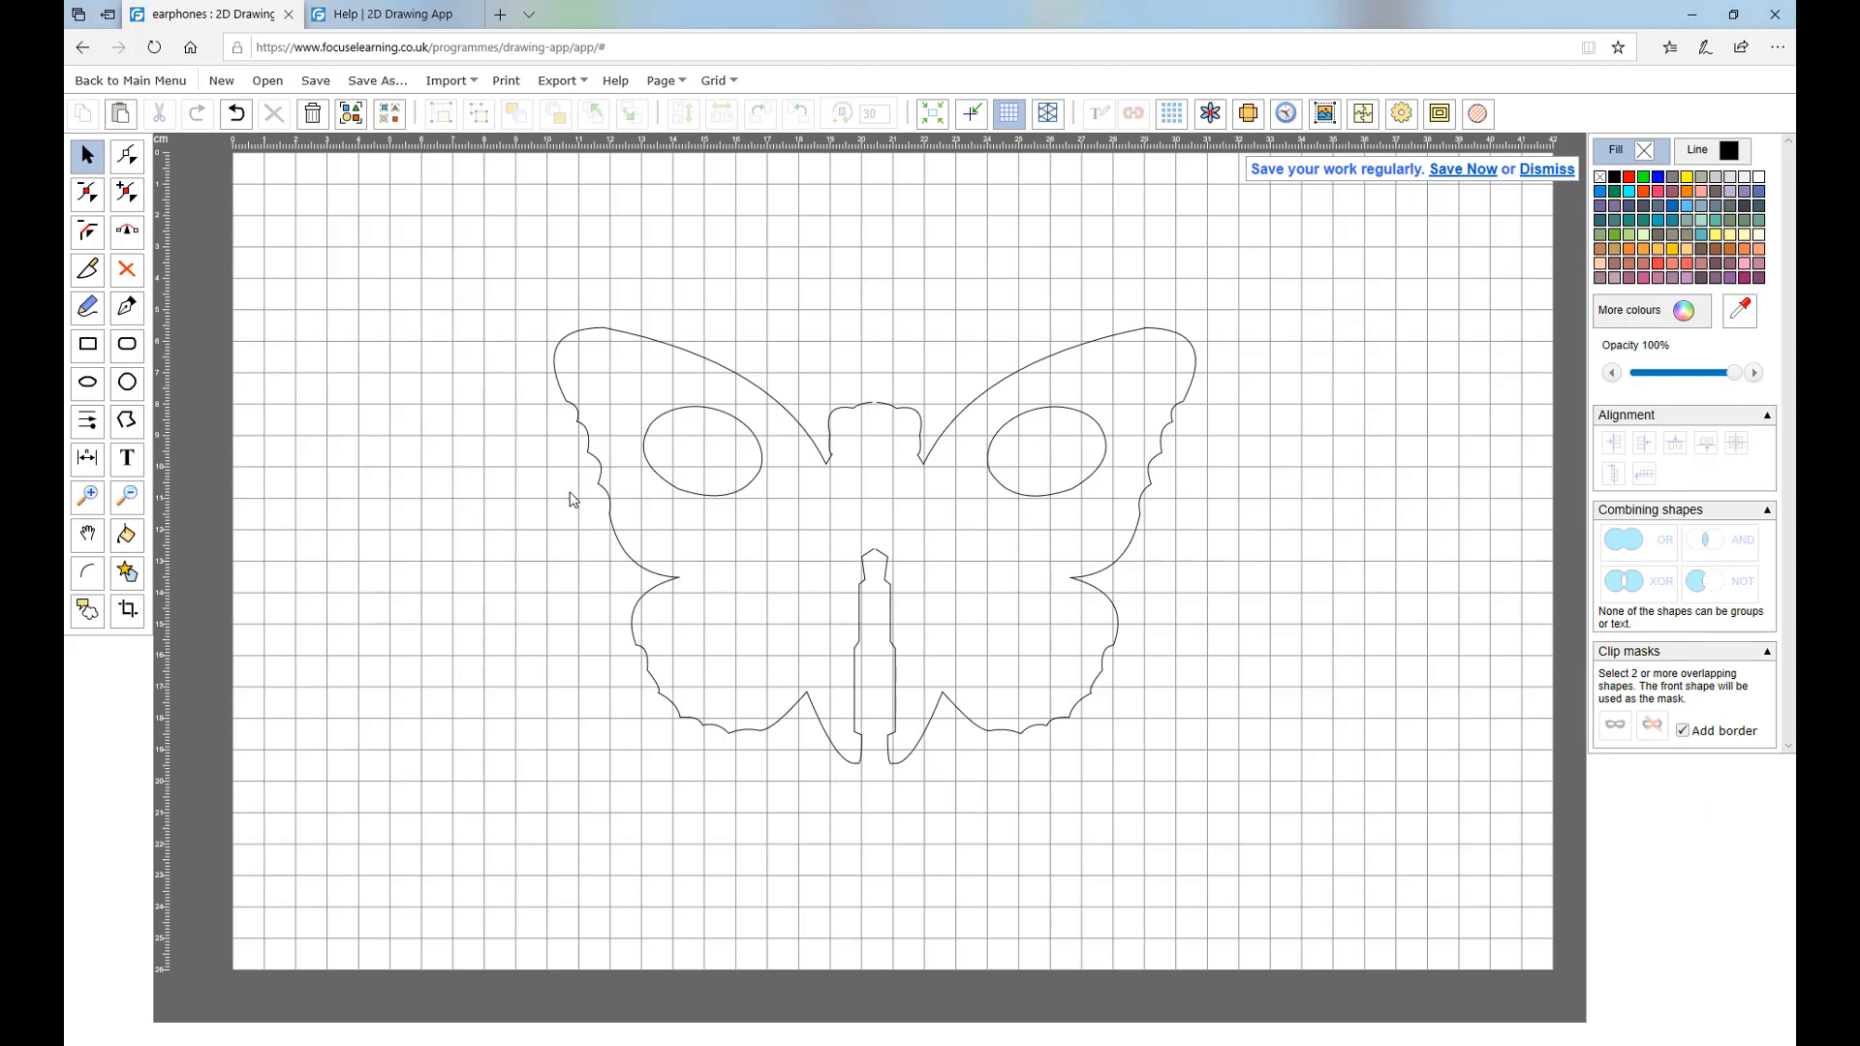
Join the left and right wing outlines into one continuous butterfly outline, leaving the eye holes separate.
left_click(594, 456)
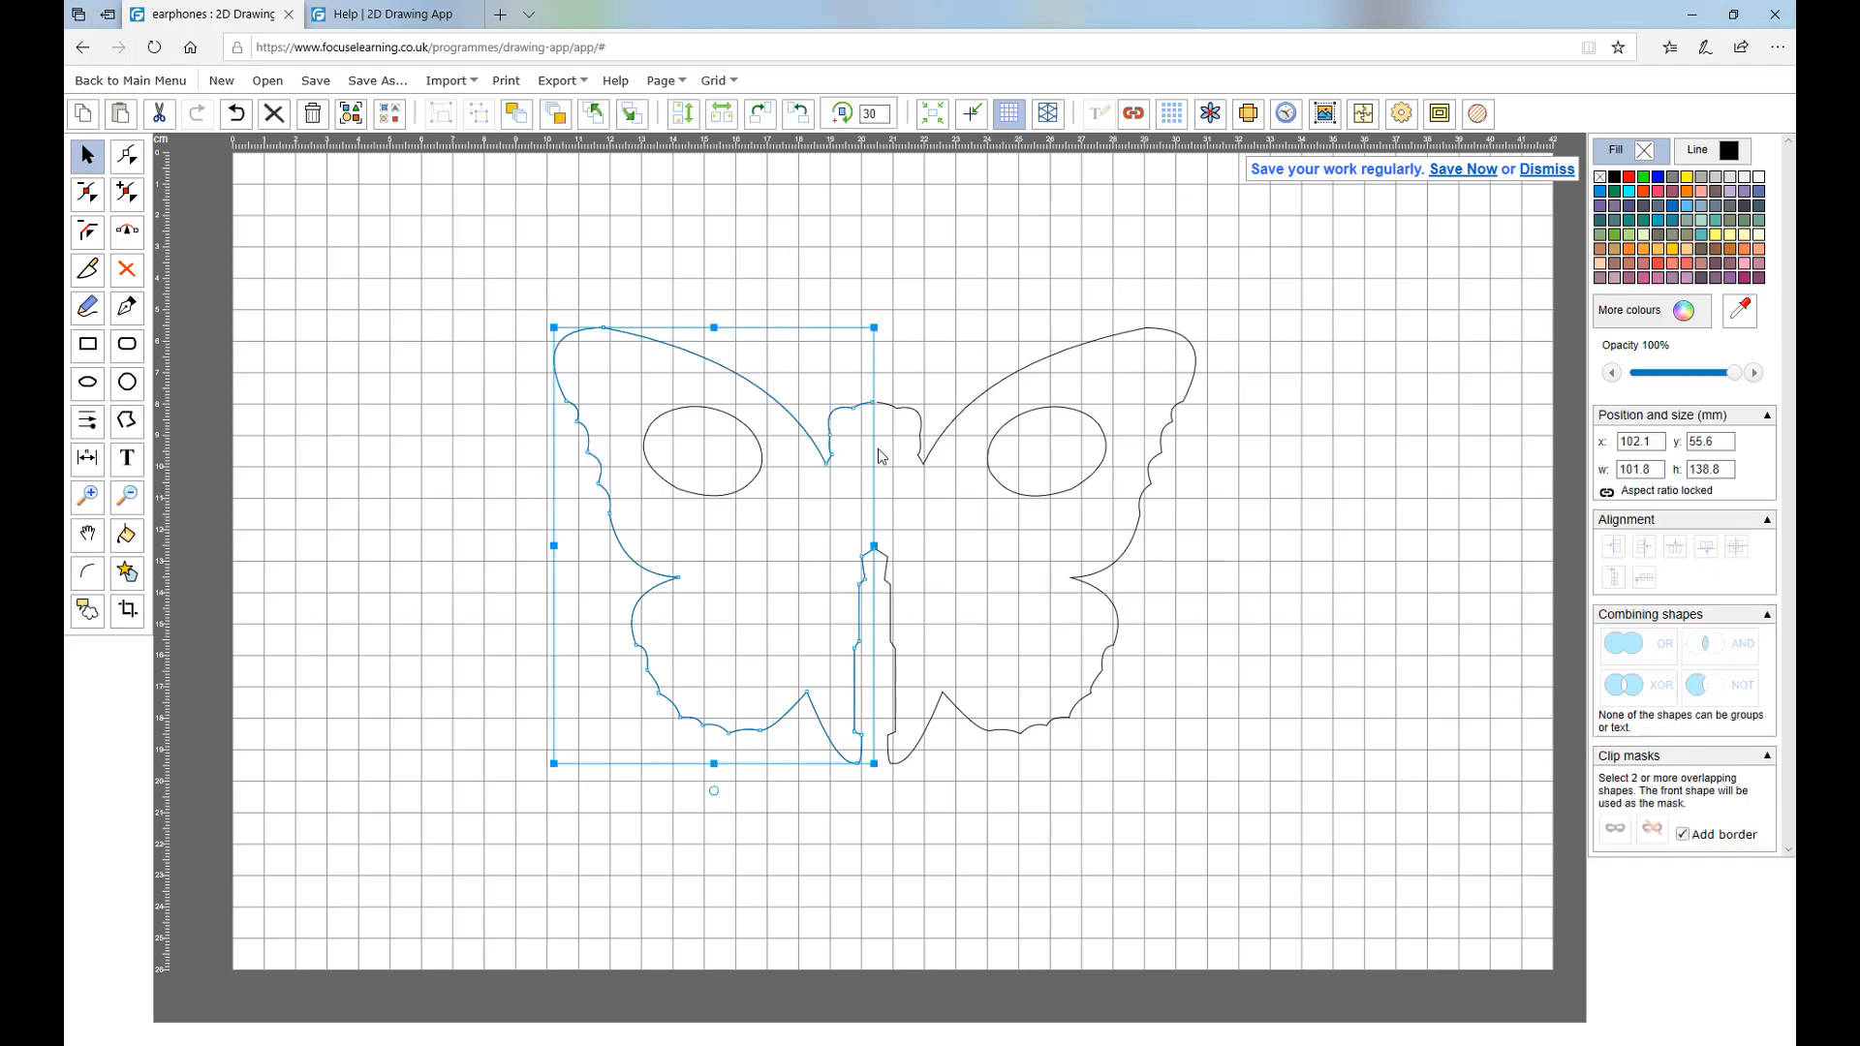
left_click(988, 391, "shift")
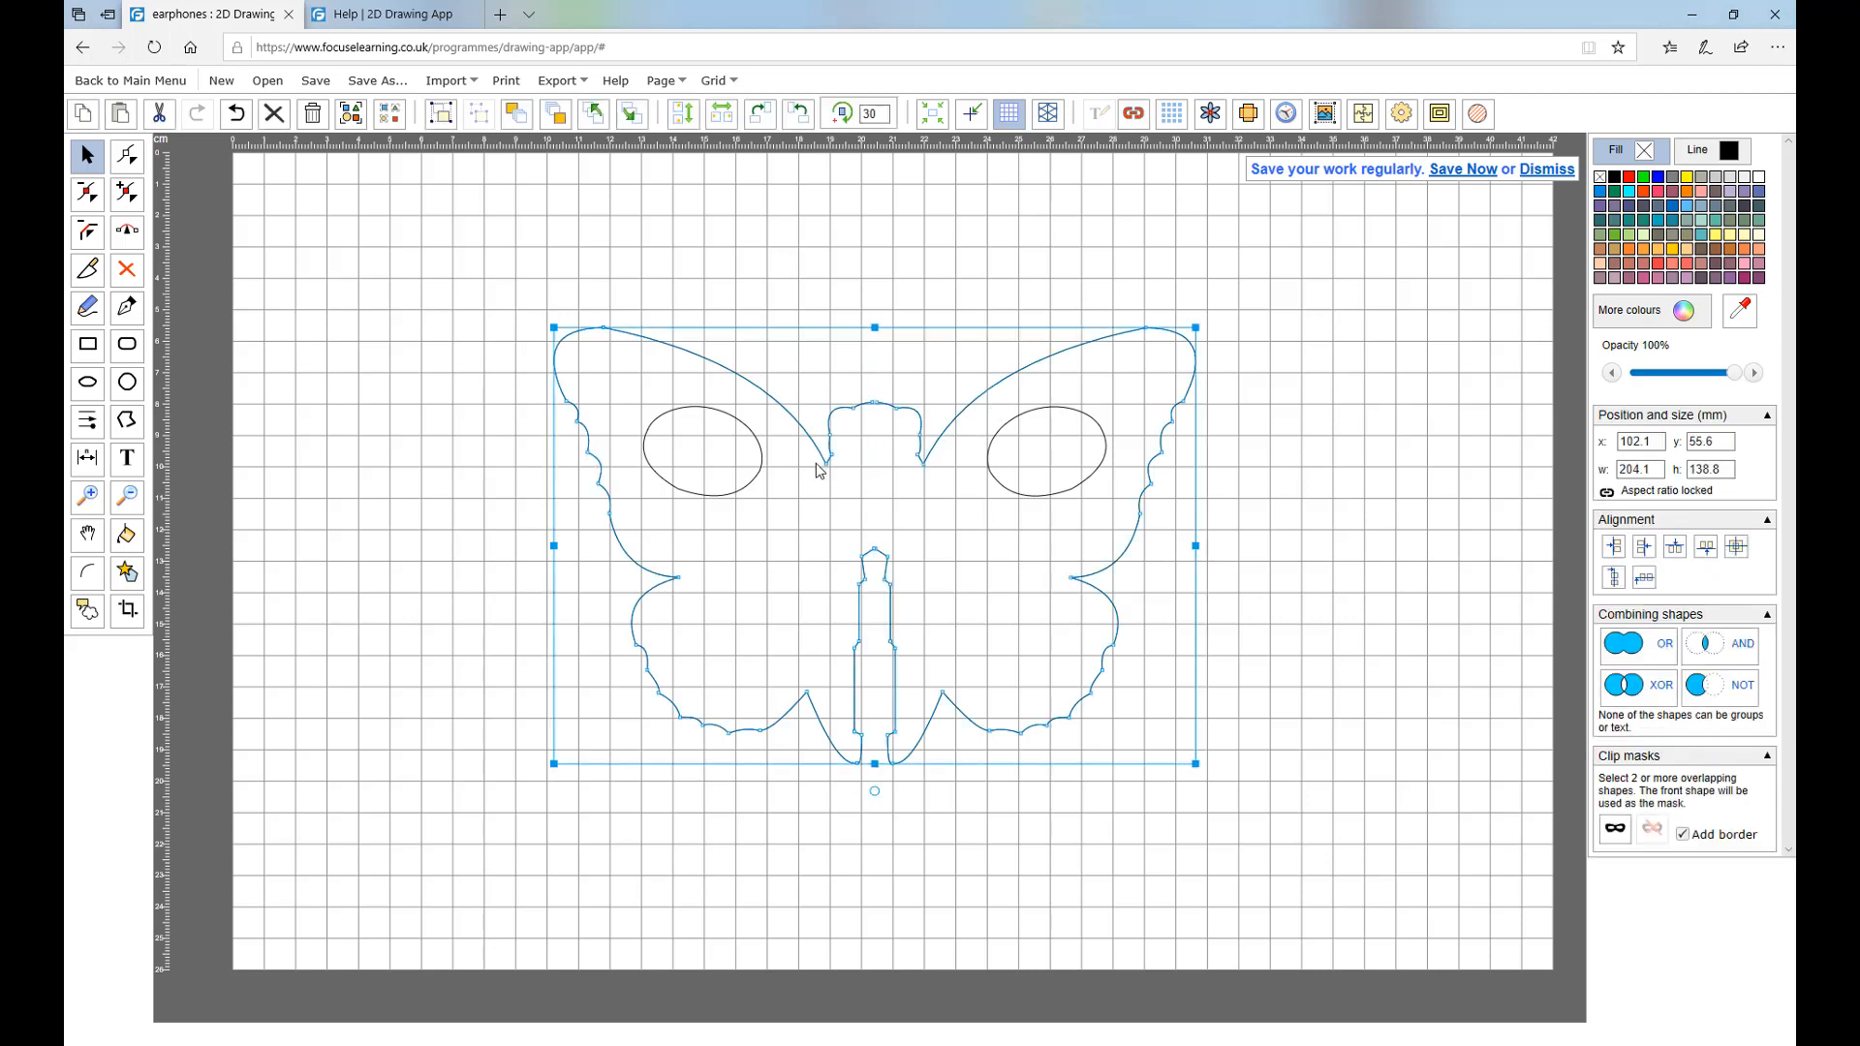
scroll(861, 472, "up", 4)
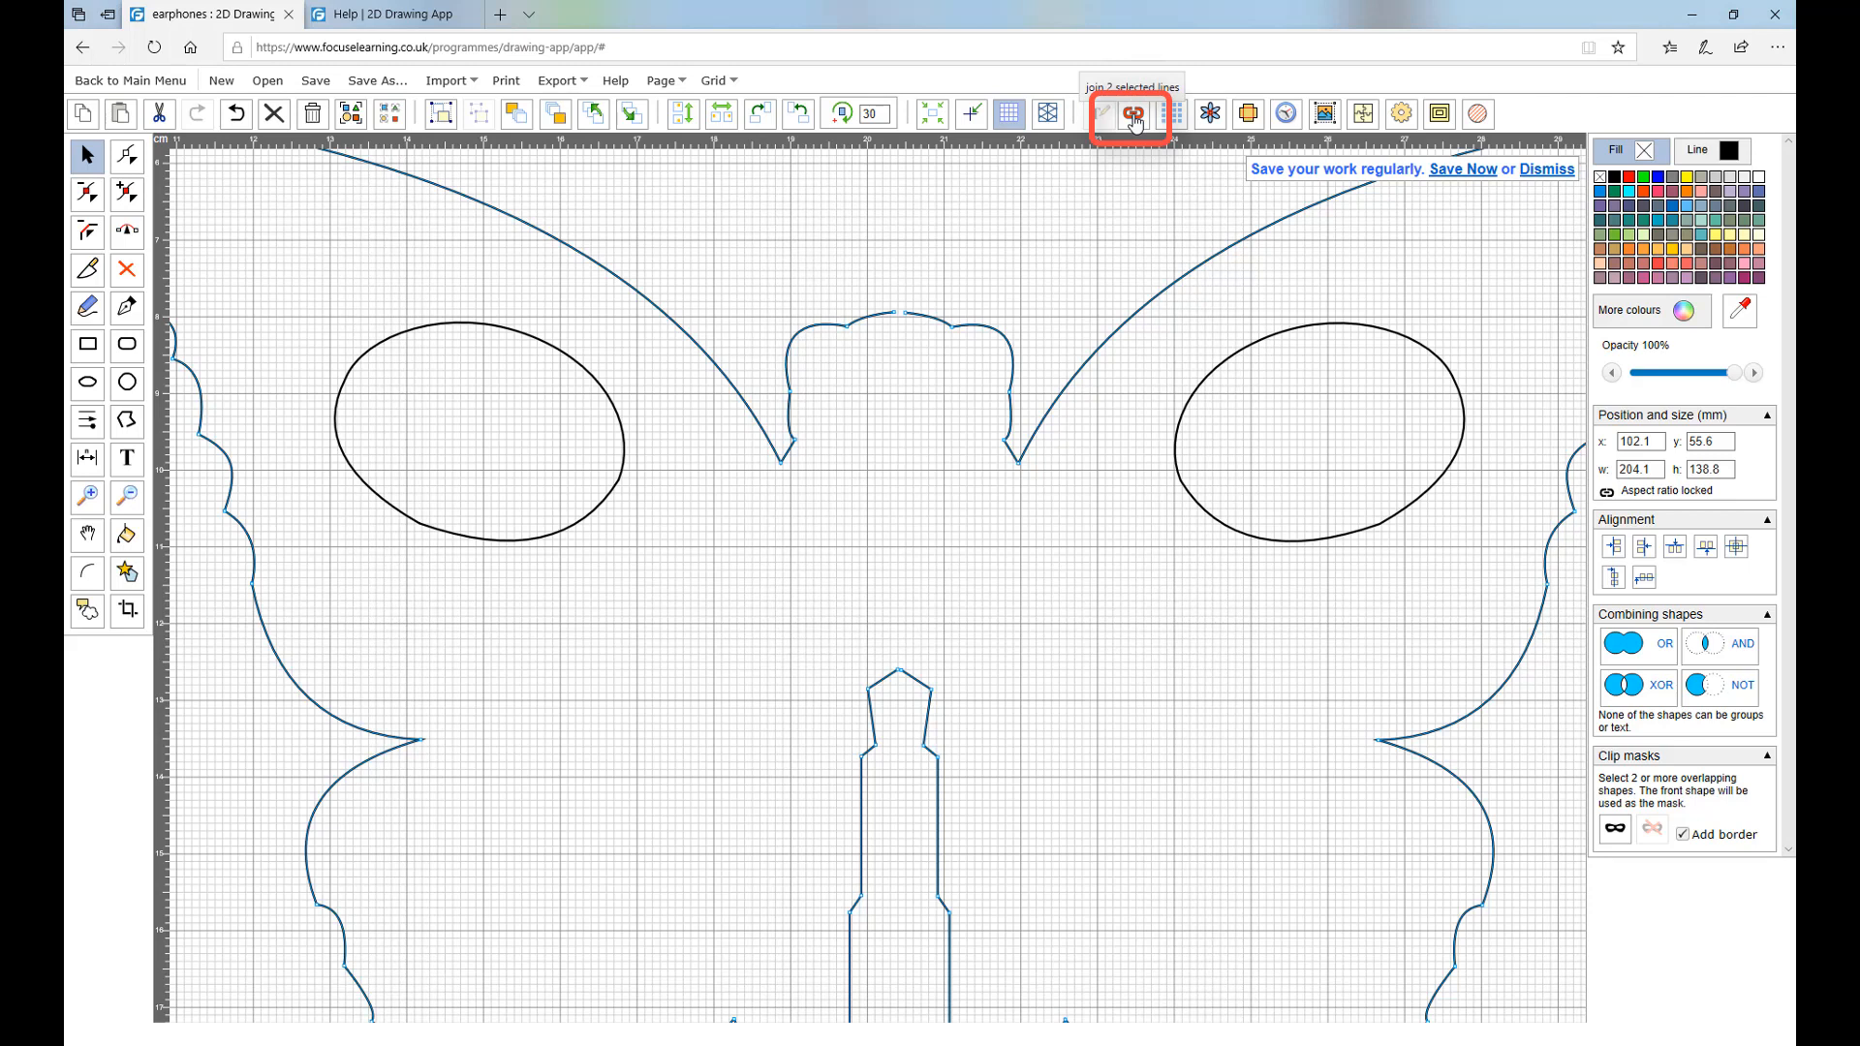
left_click(1135, 119)
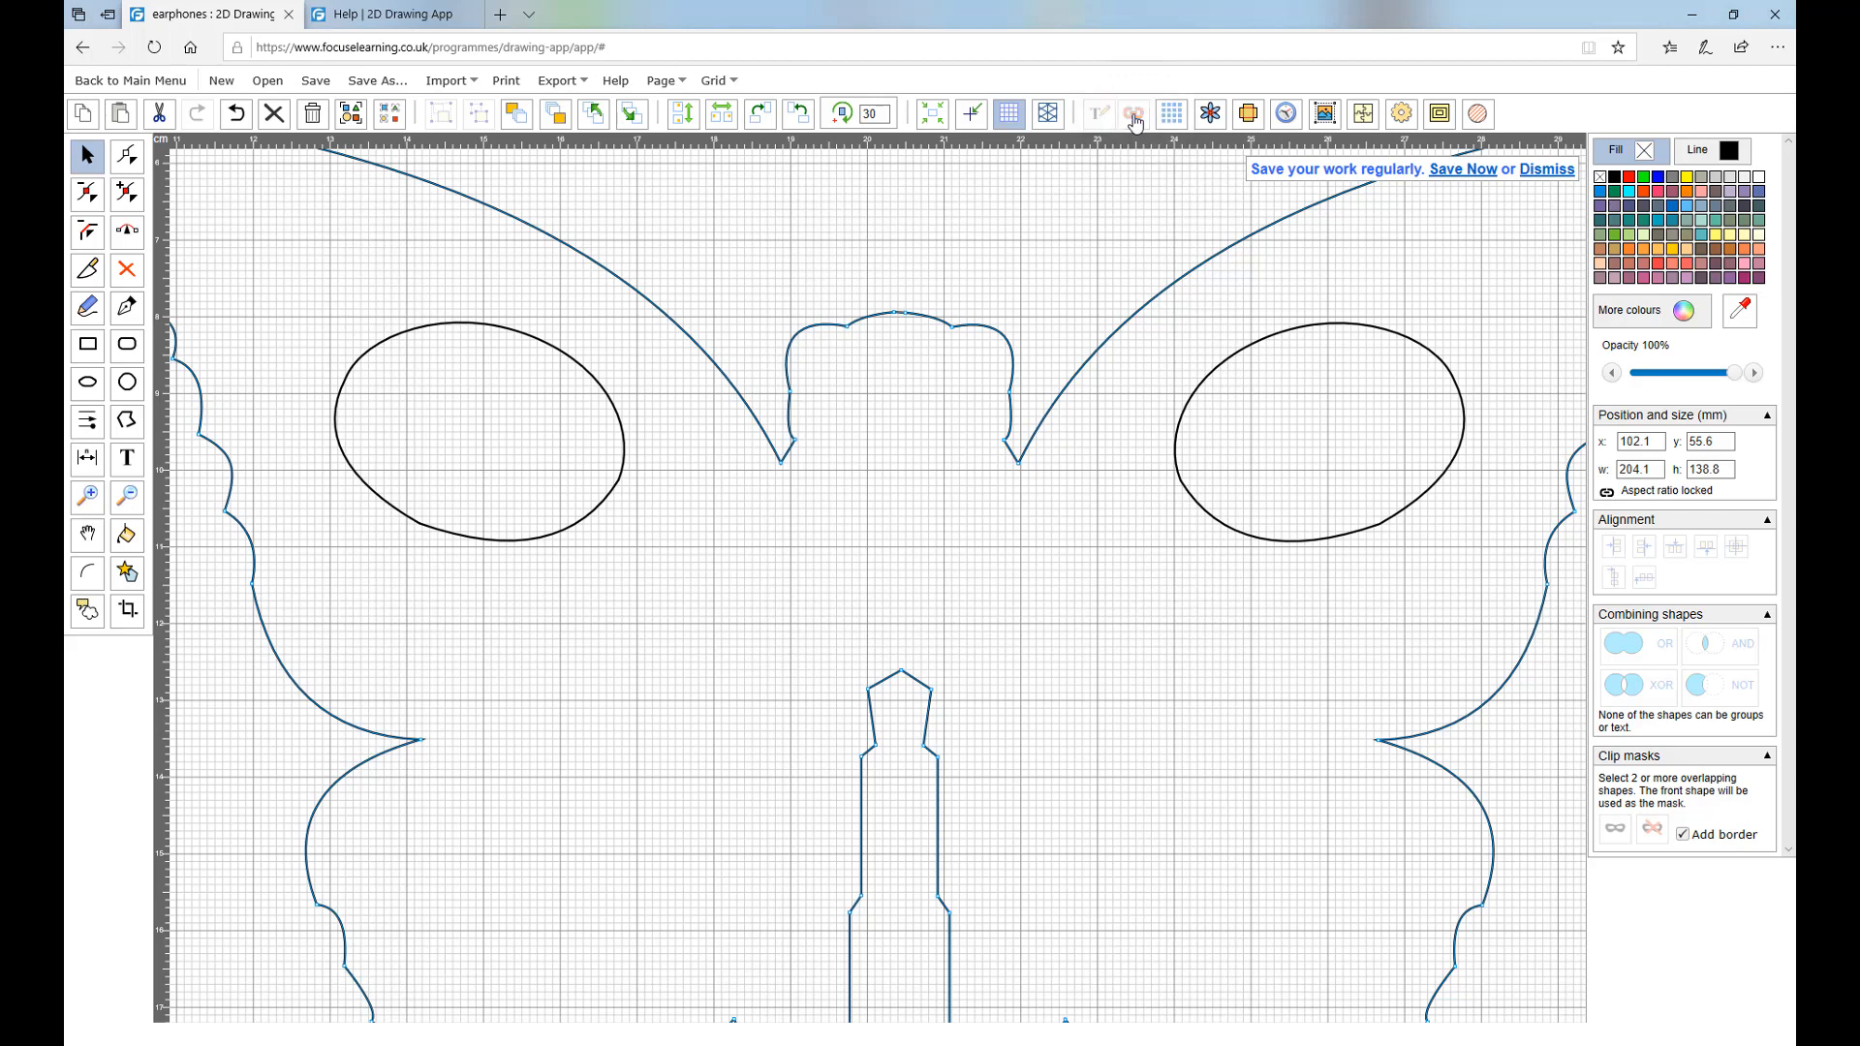
key("ctrl+z")
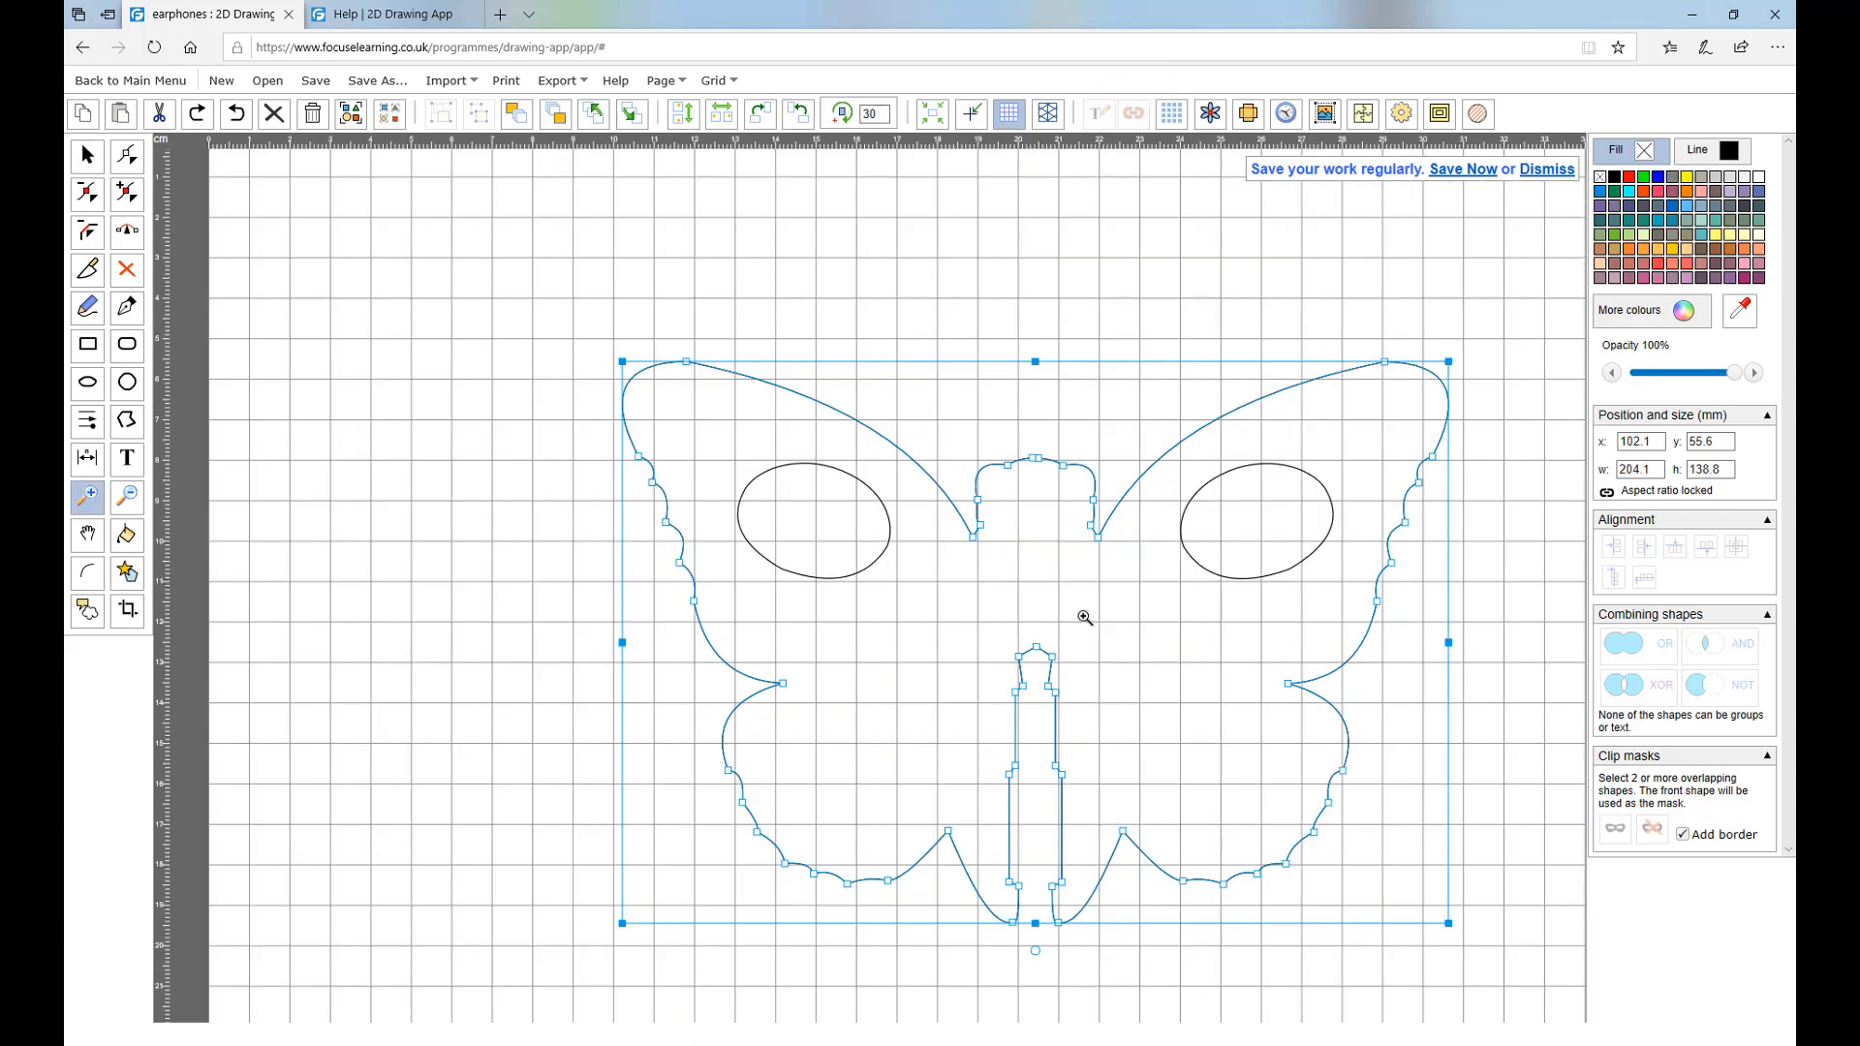
Save the work and start a DXF export of the whole selected butterfly.
left_click(1462, 170)
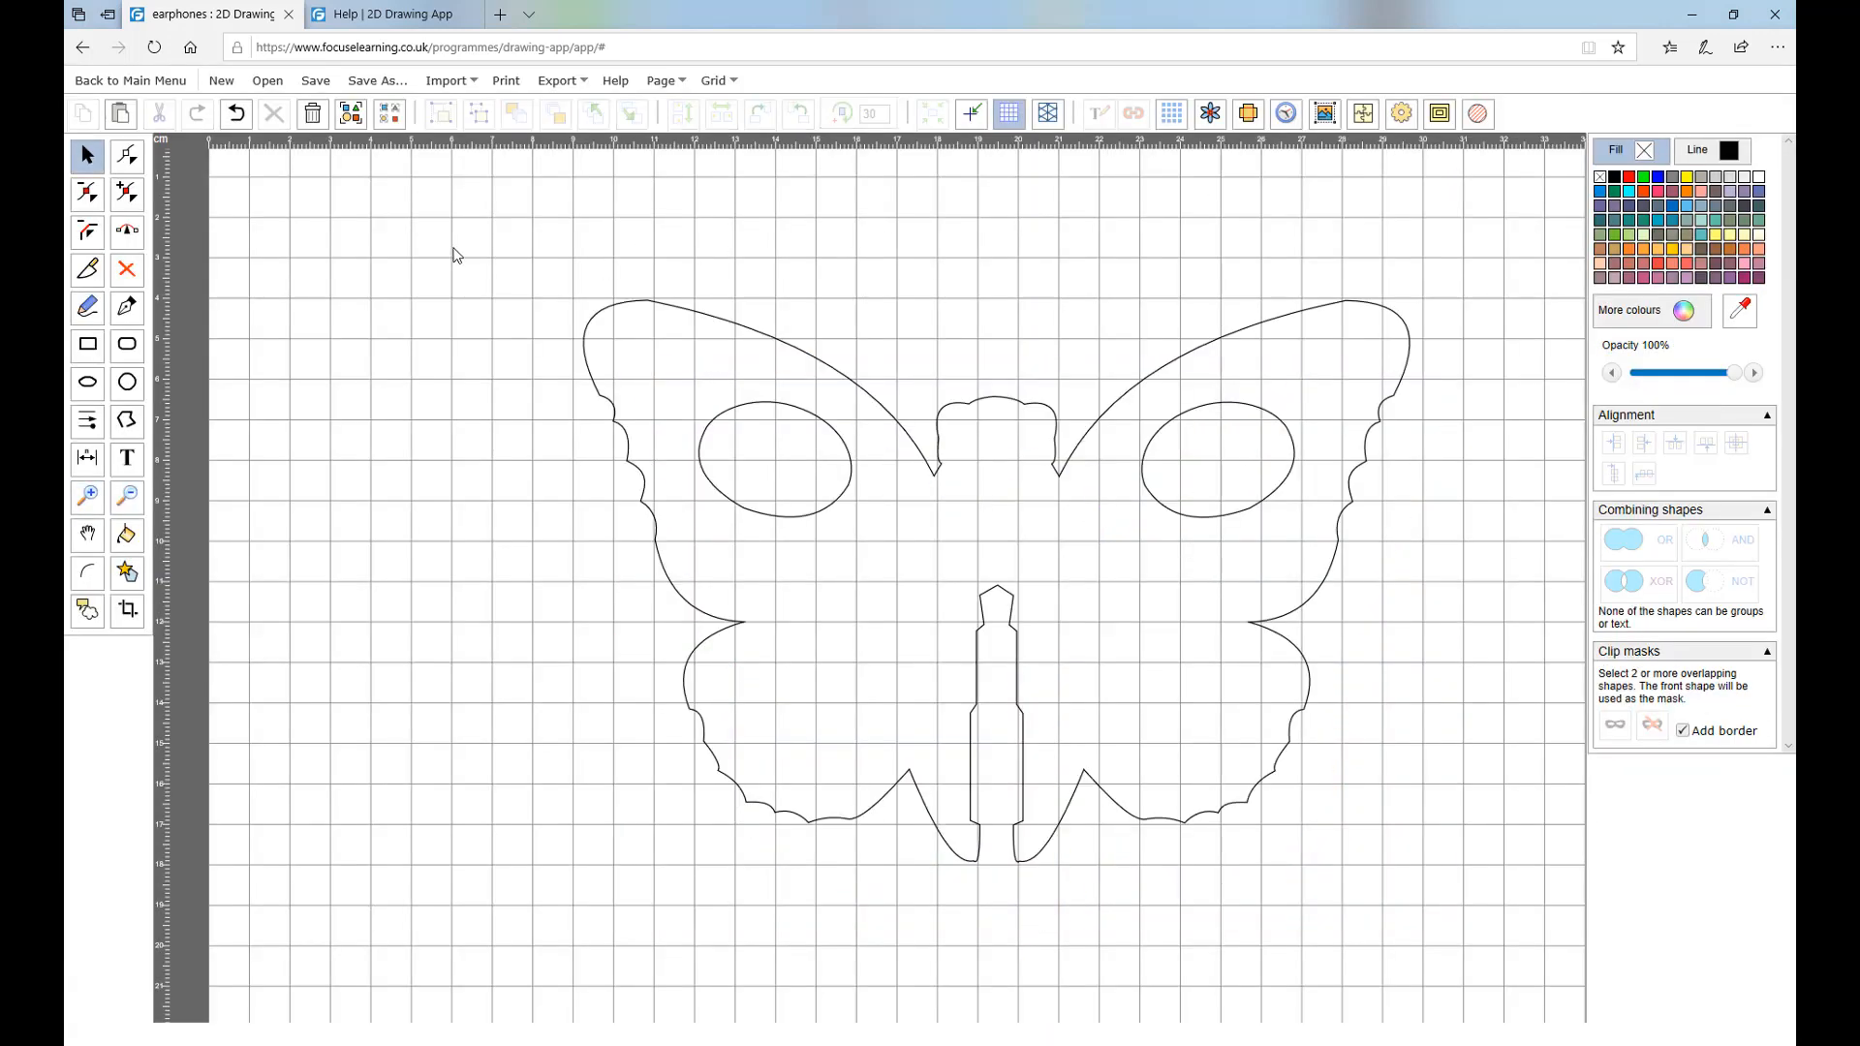
left_click_drag(453, 241, 1425, 867)
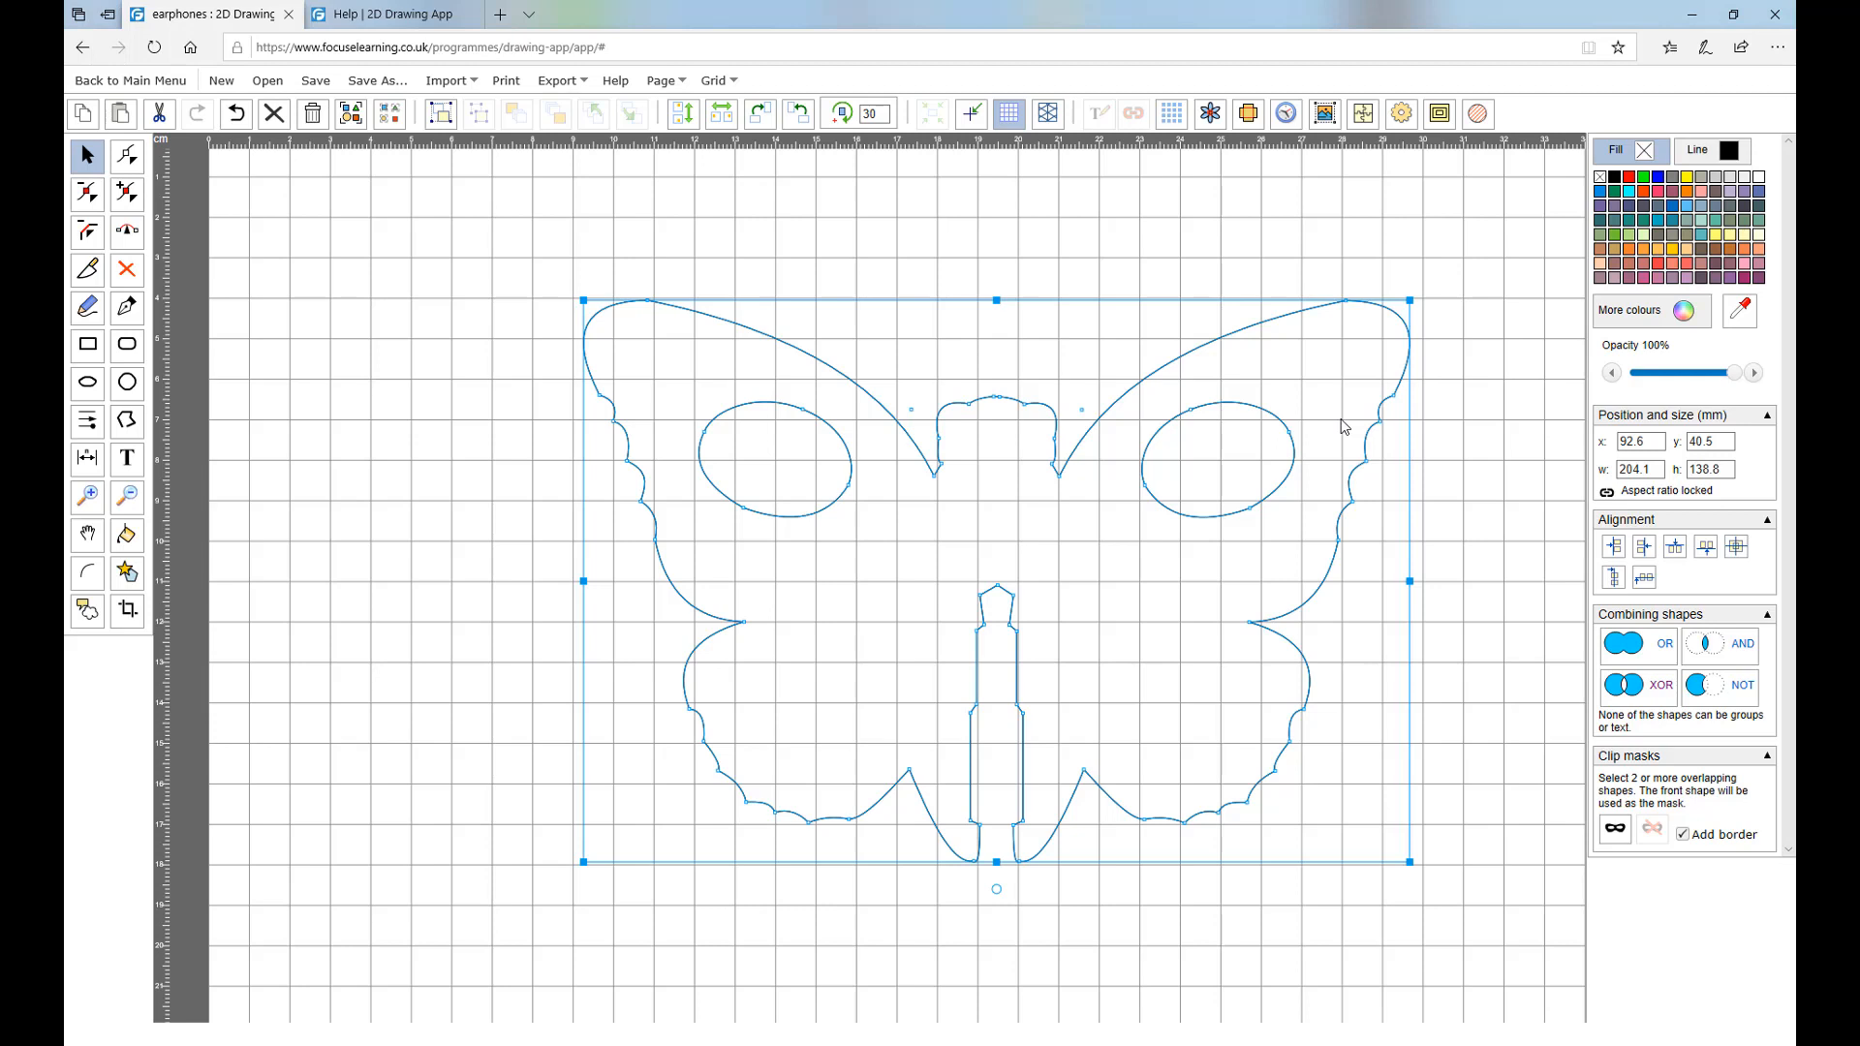
left_click(559, 83)
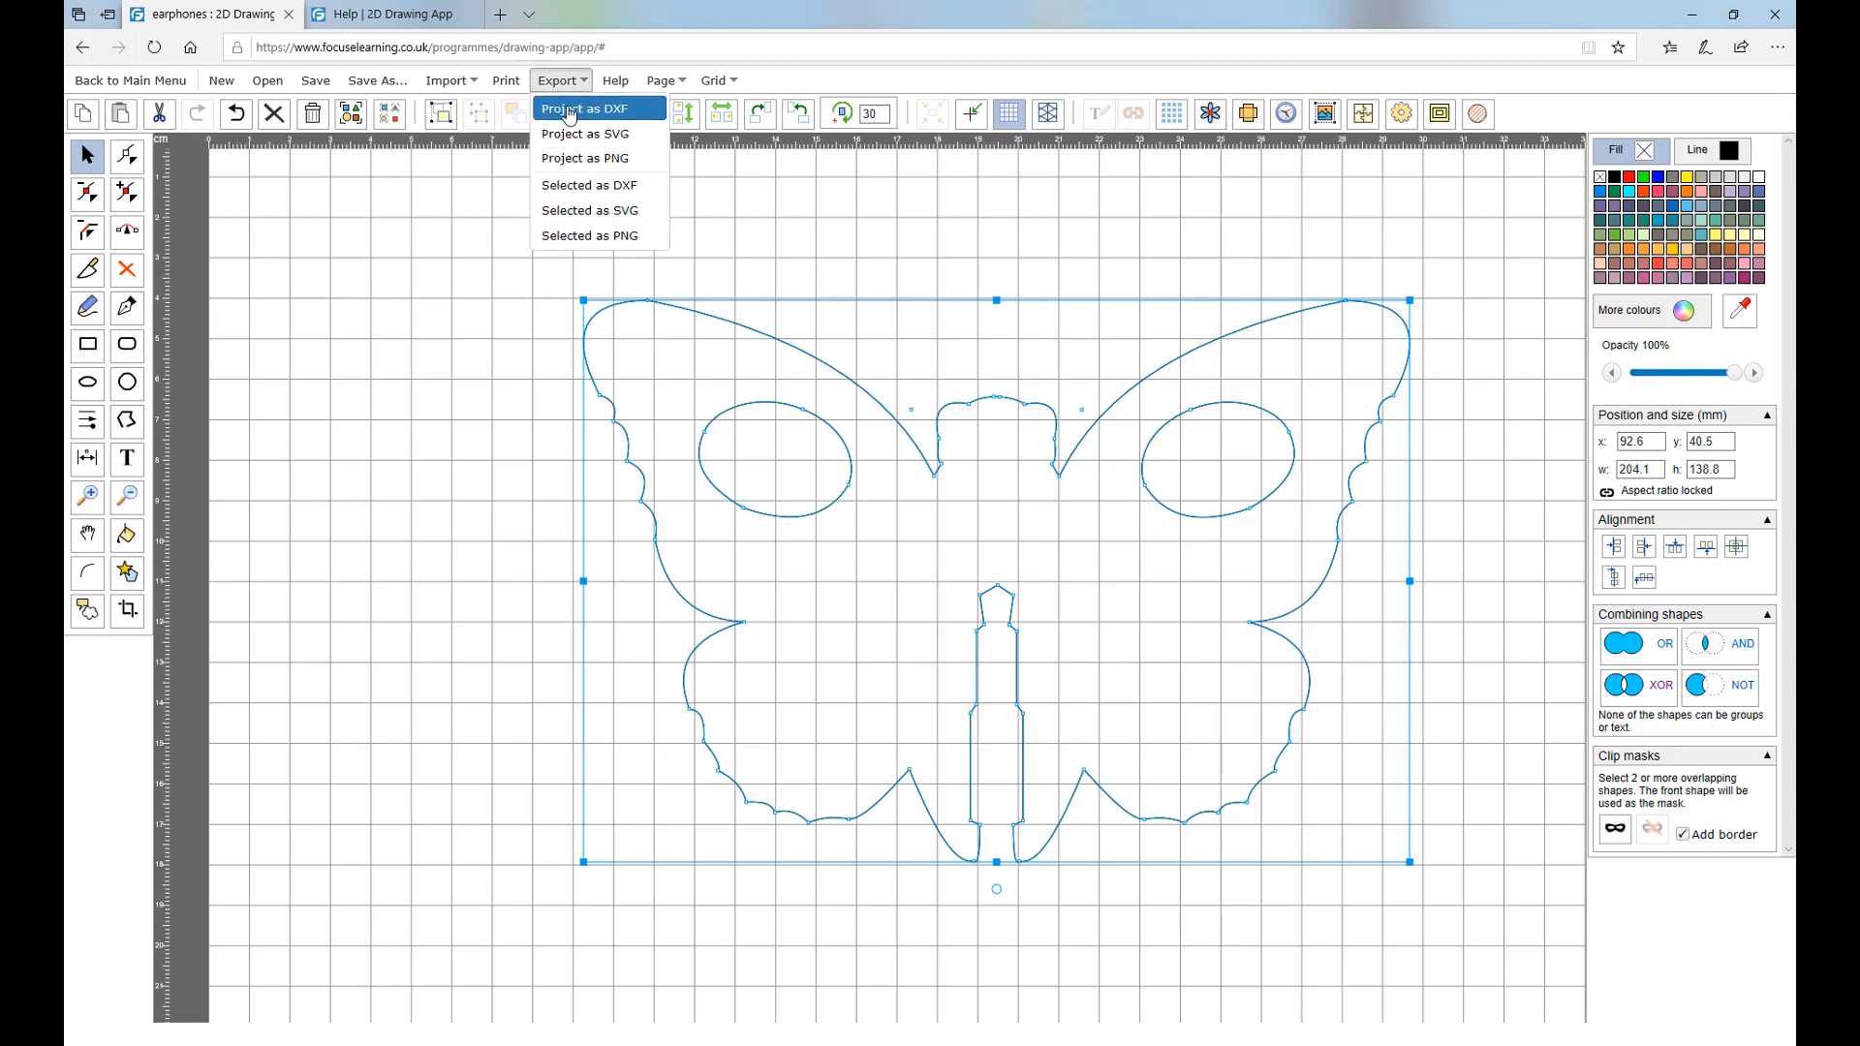
left_click(584, 196)
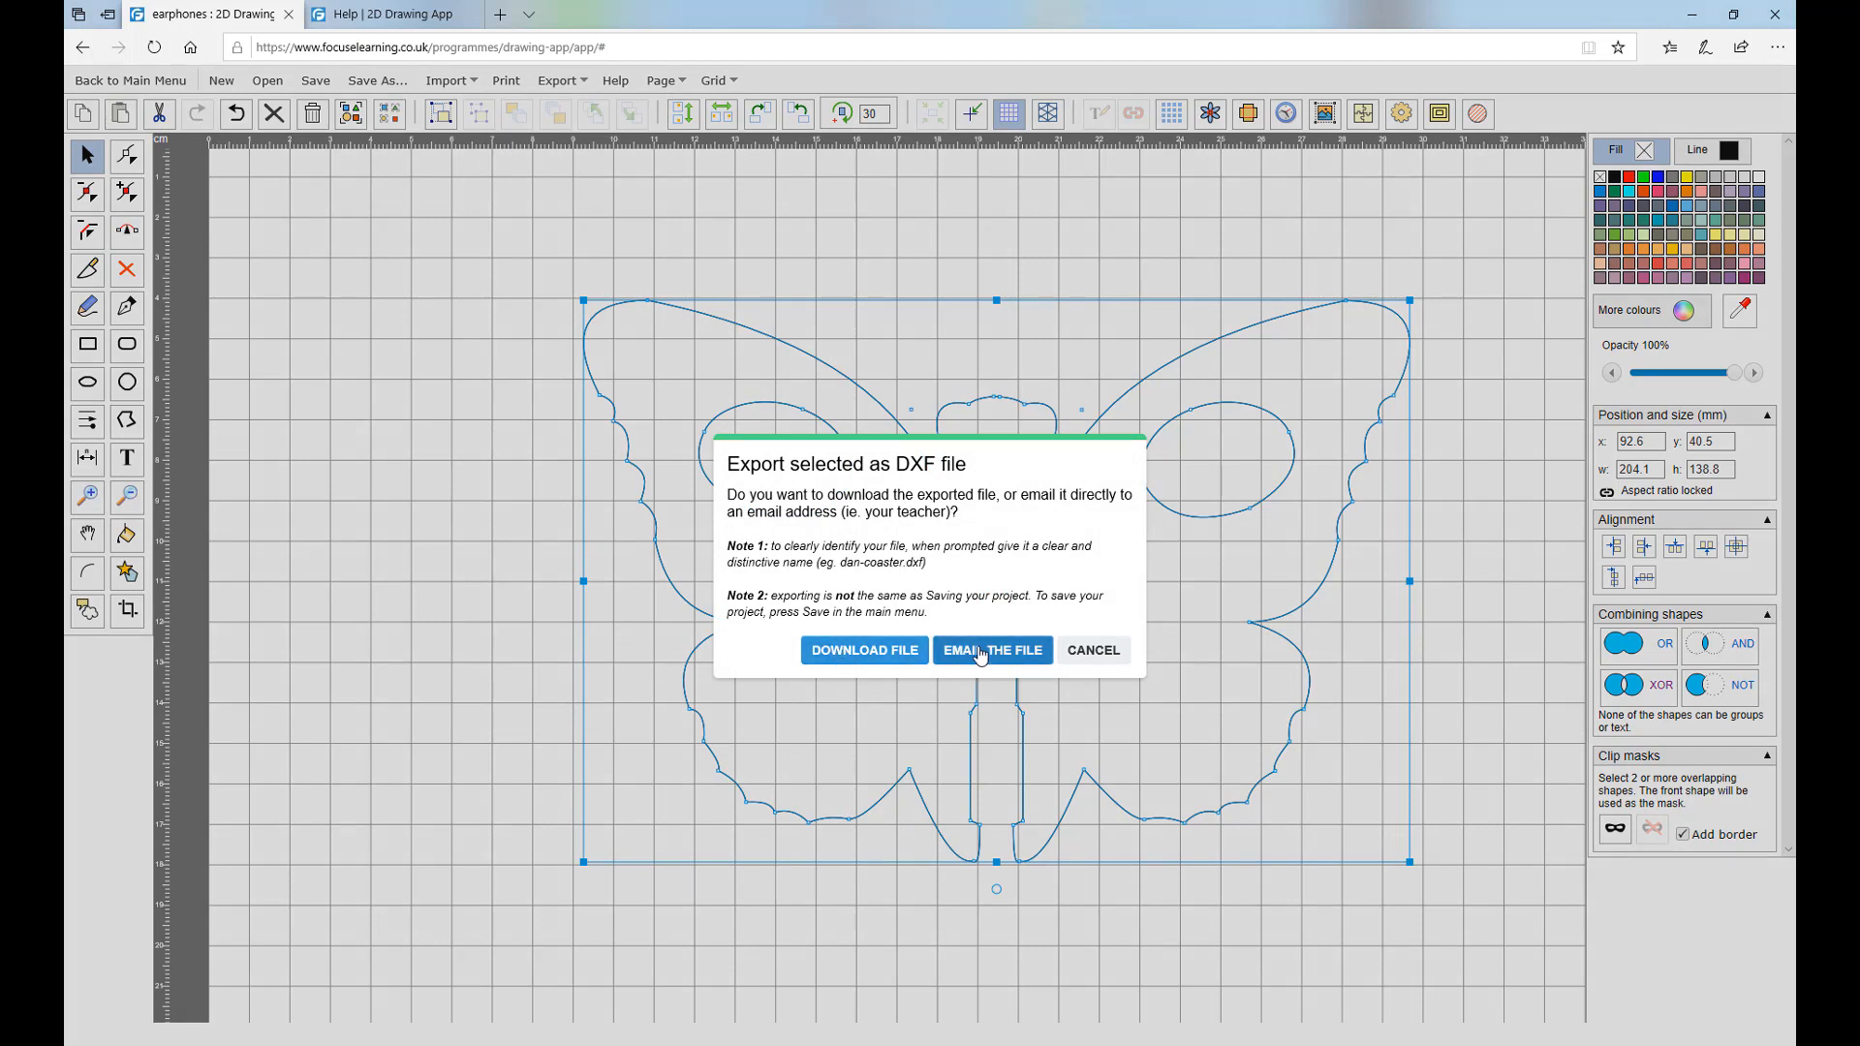
Download the DXF under a filename containing the maker's first name and check it in the Downloads folder.
left_click(862, 651)
left_click(786, 588)
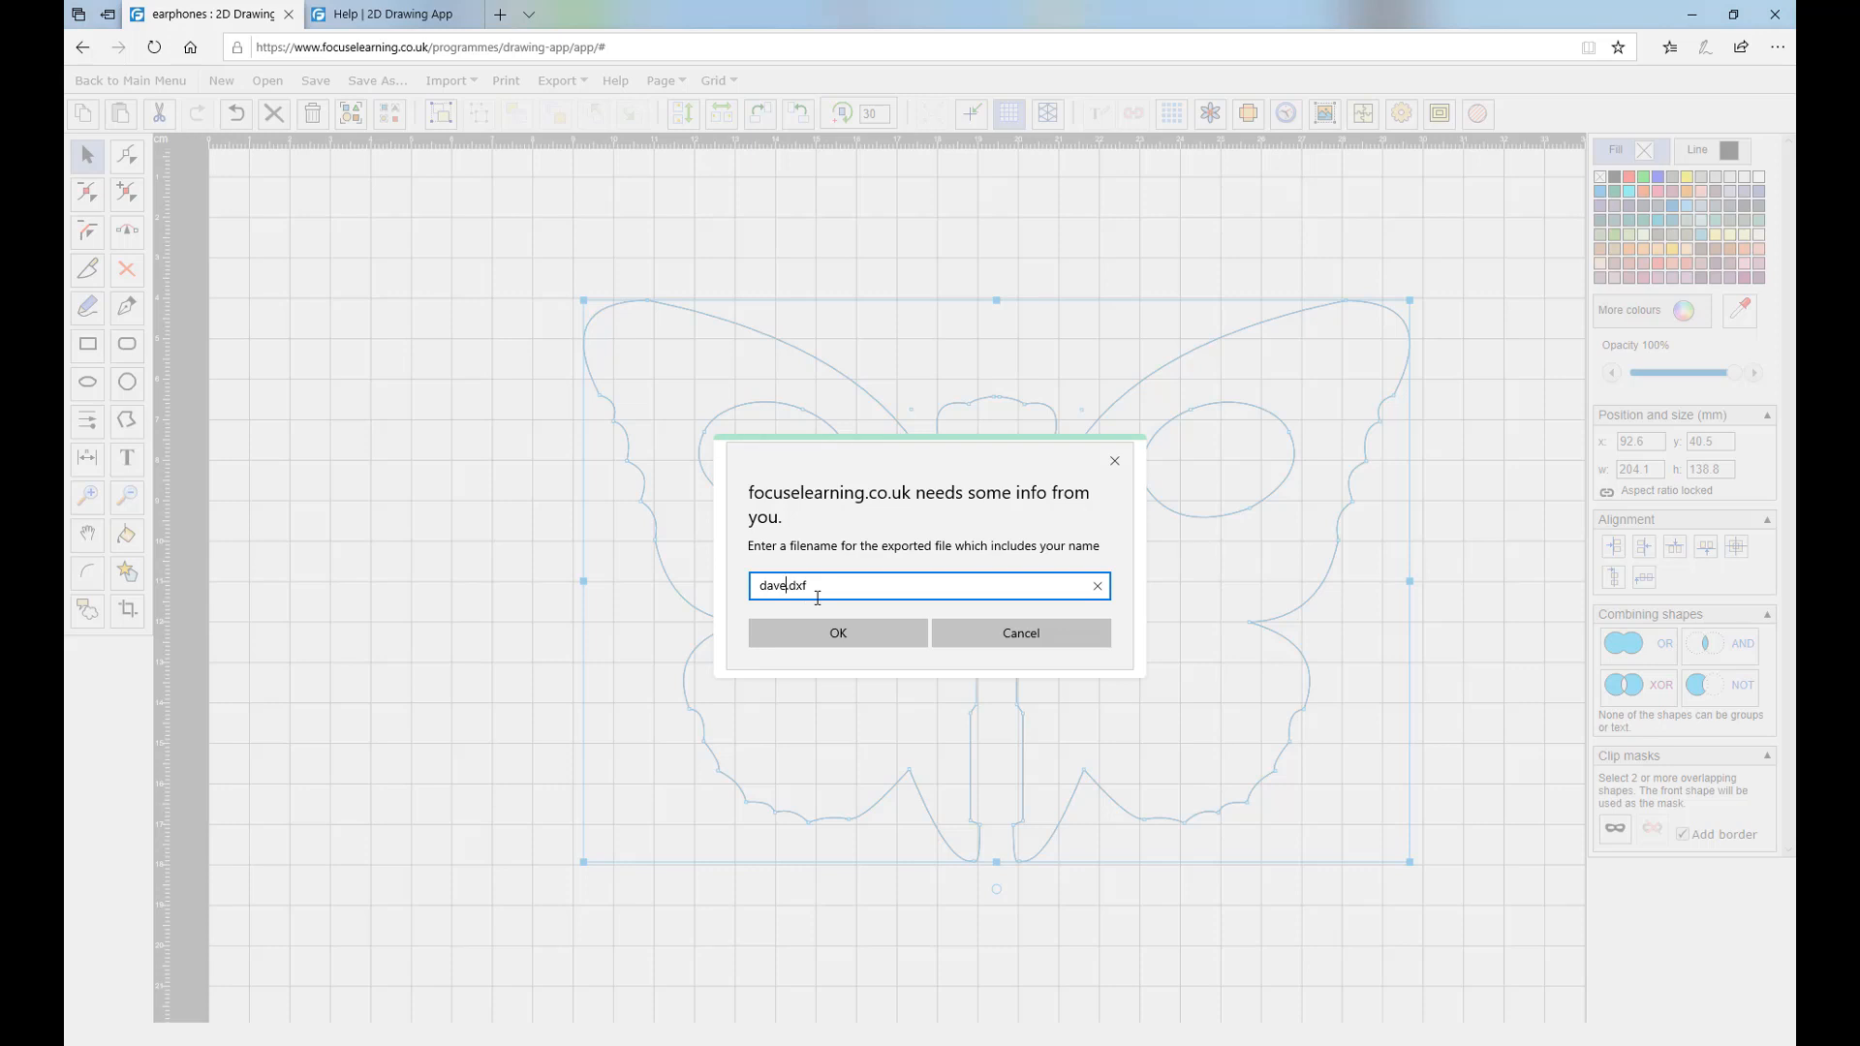
left_click(823, 630)
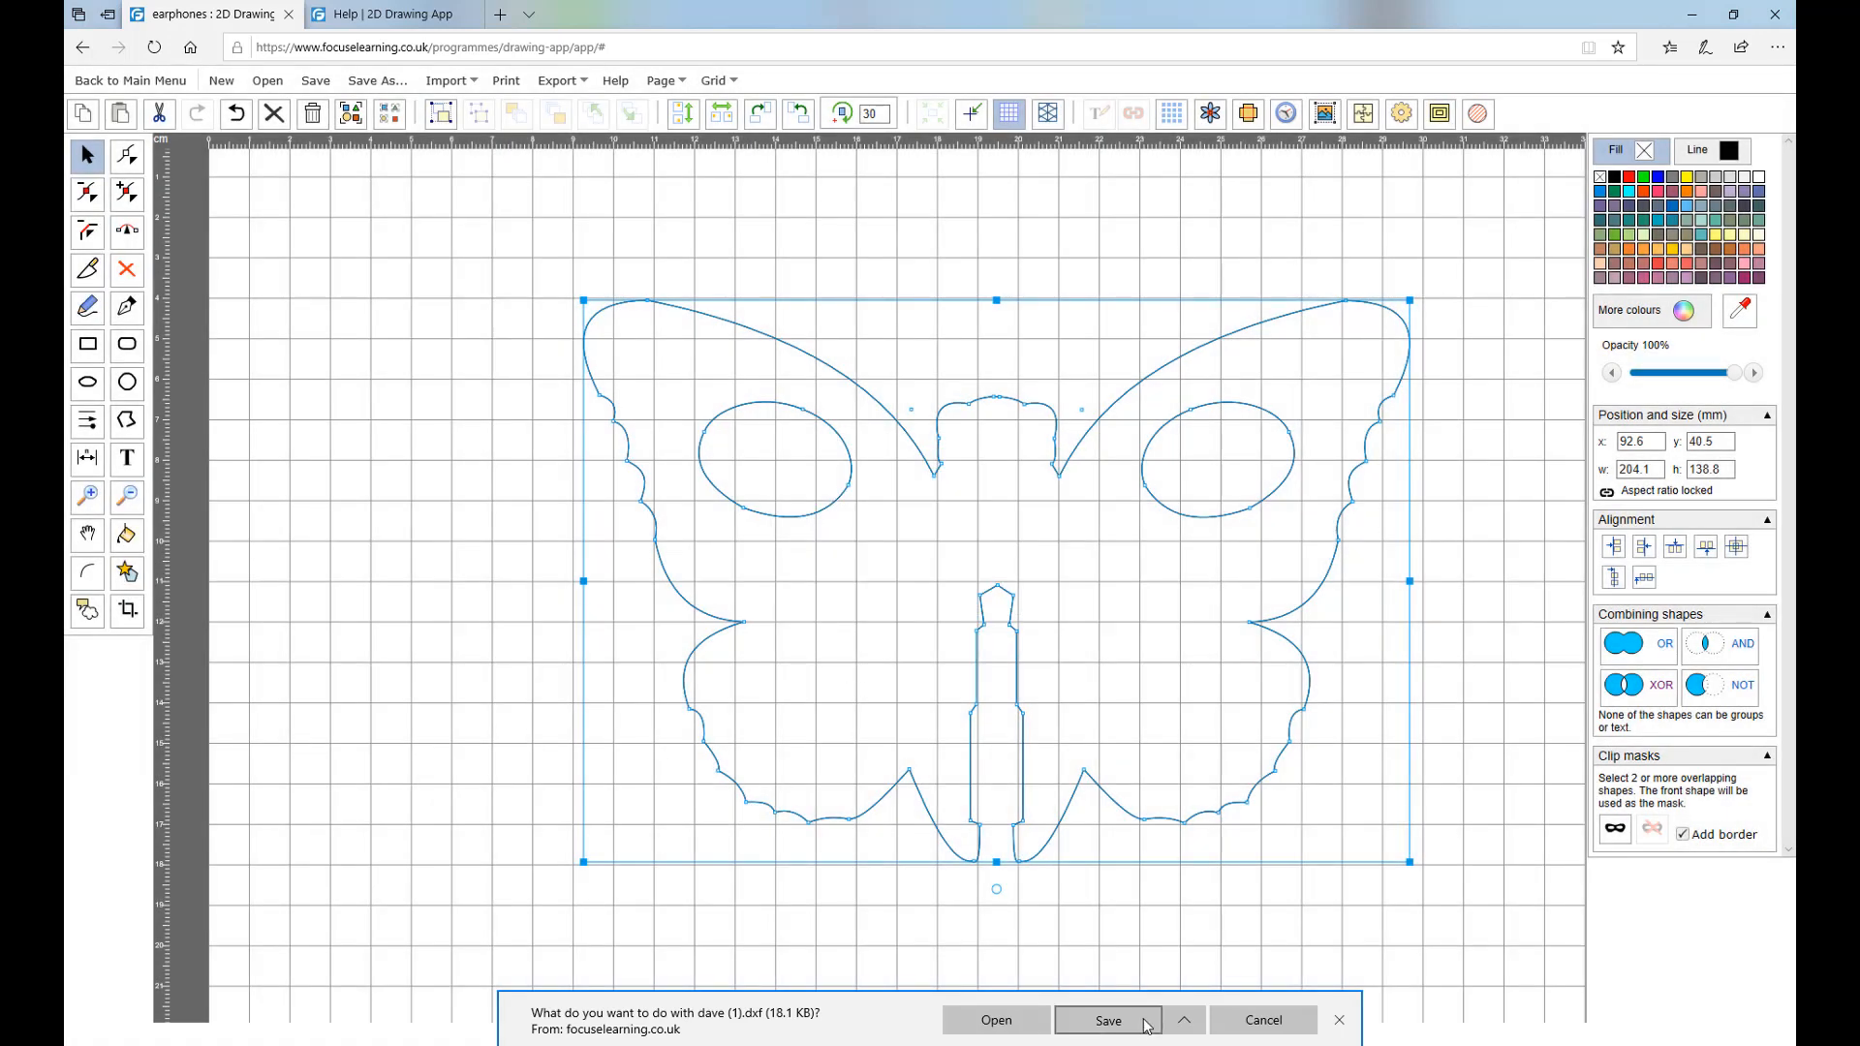
left_click(1112, 1022)
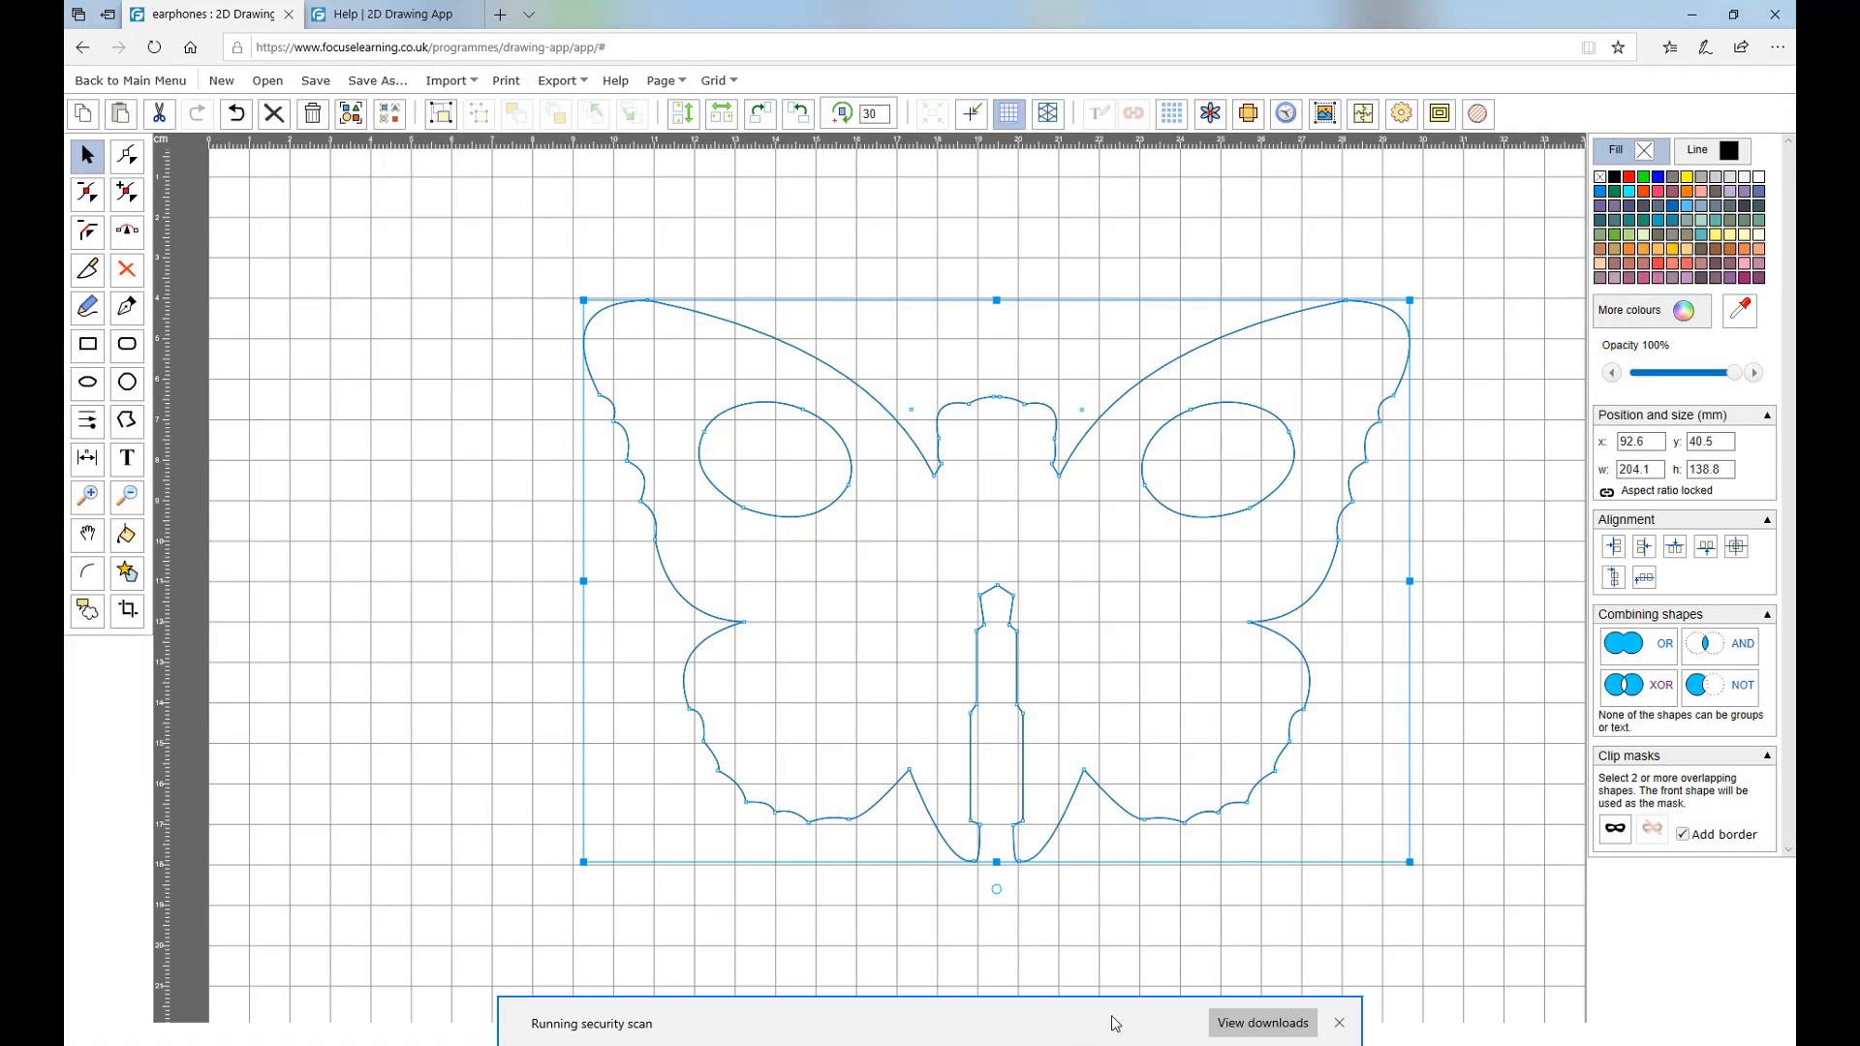
left_click(1149, 1023)
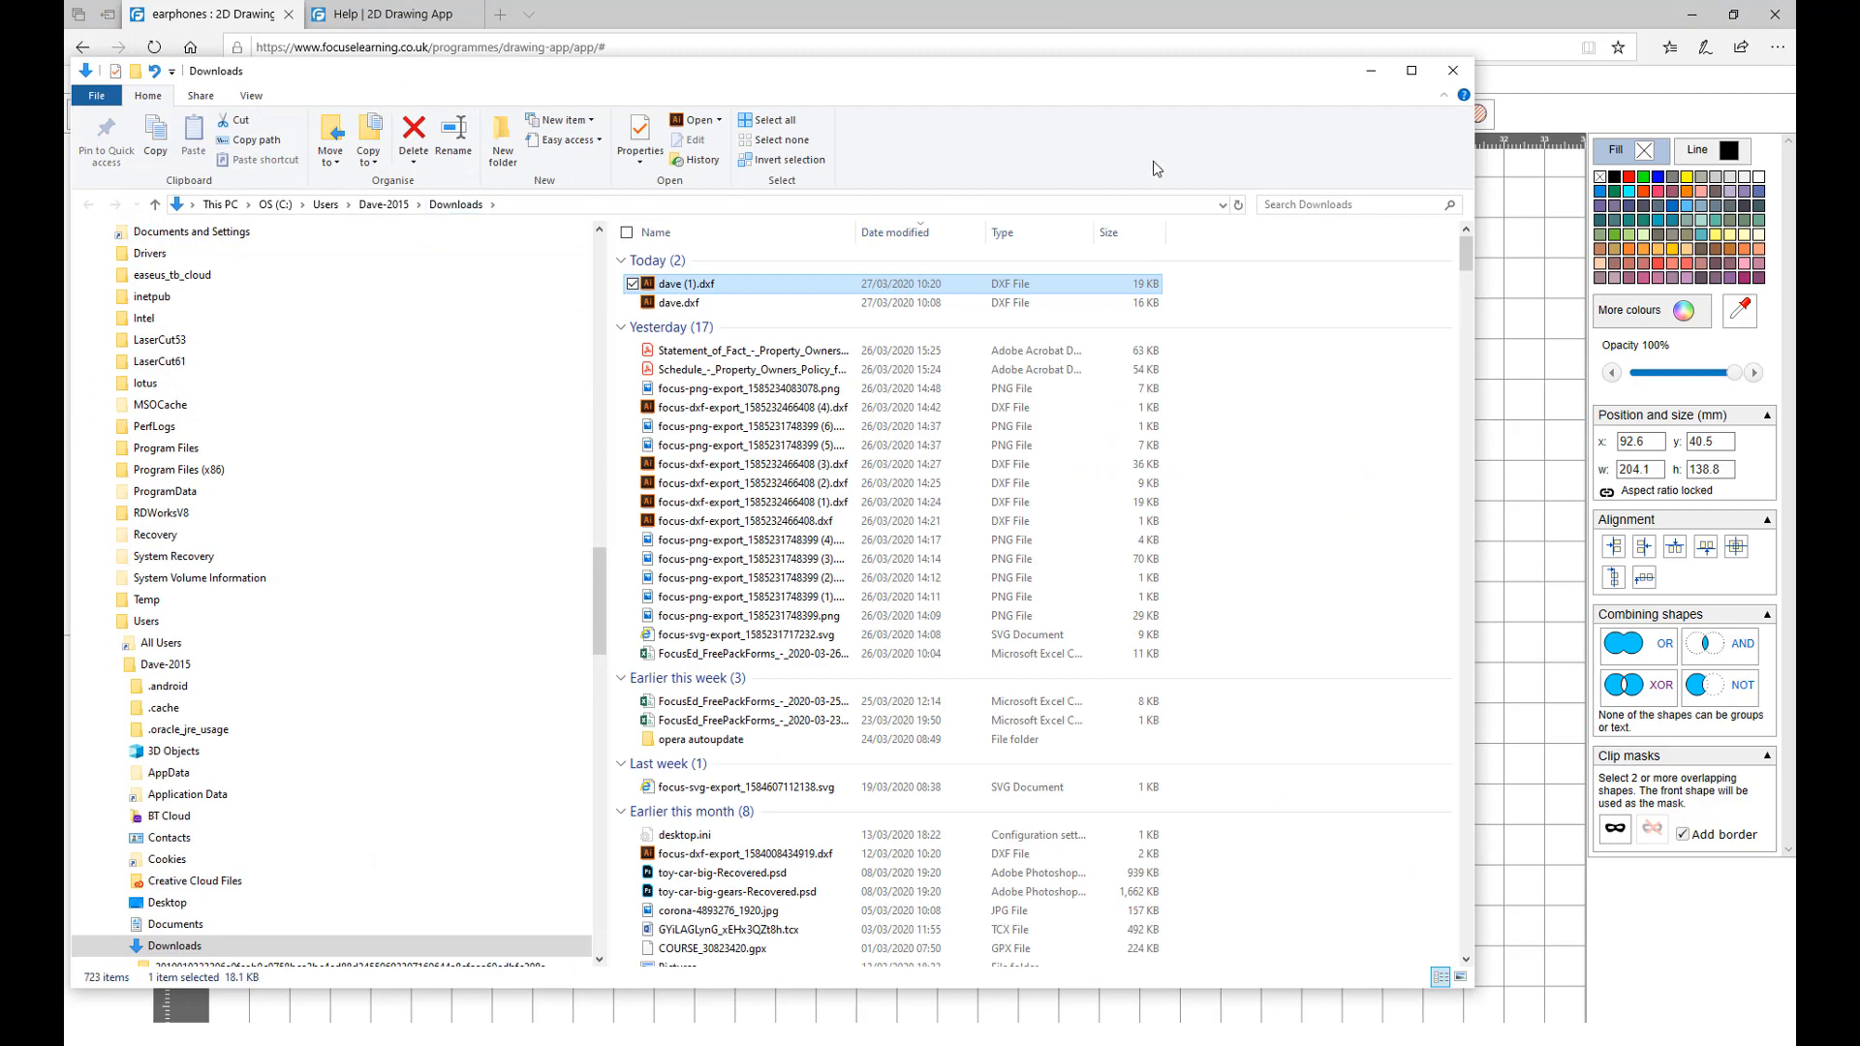
left_click(1368, 76)
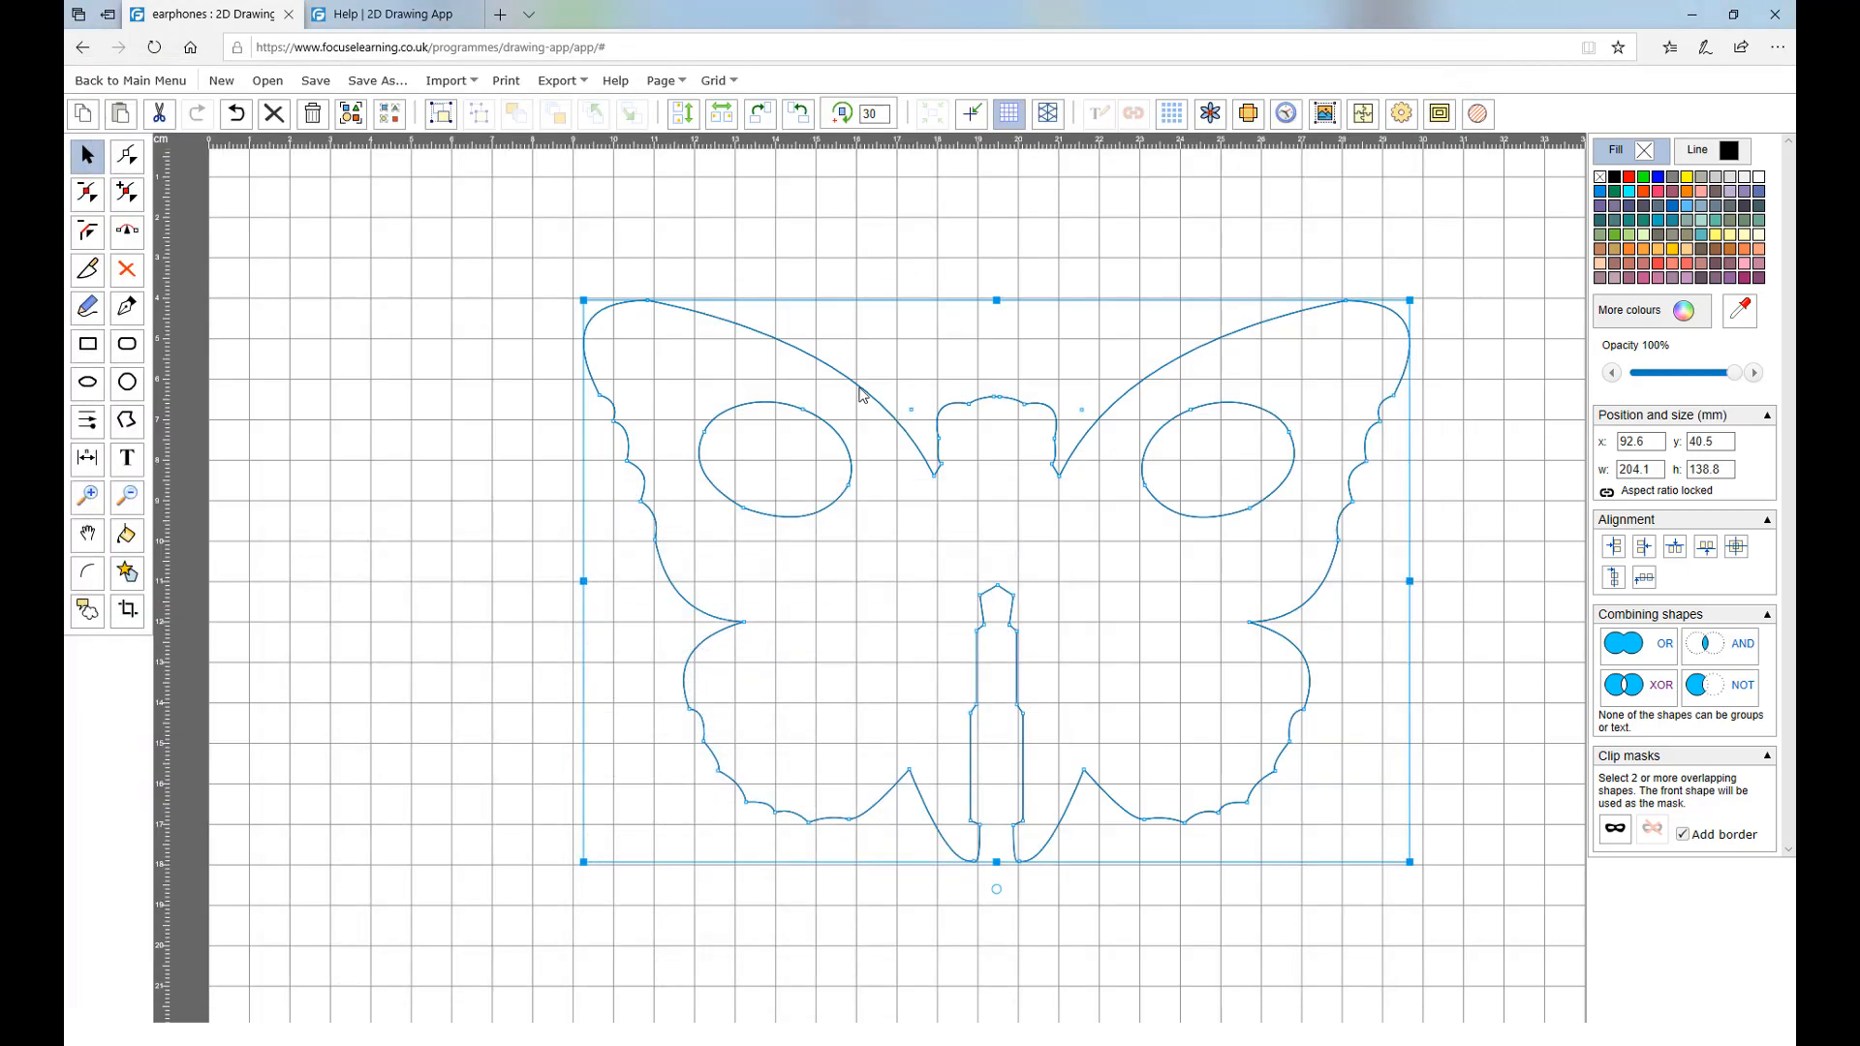
Start another DXF export of the selected butterfly, choosing to email the file.
left_click(541, 83)
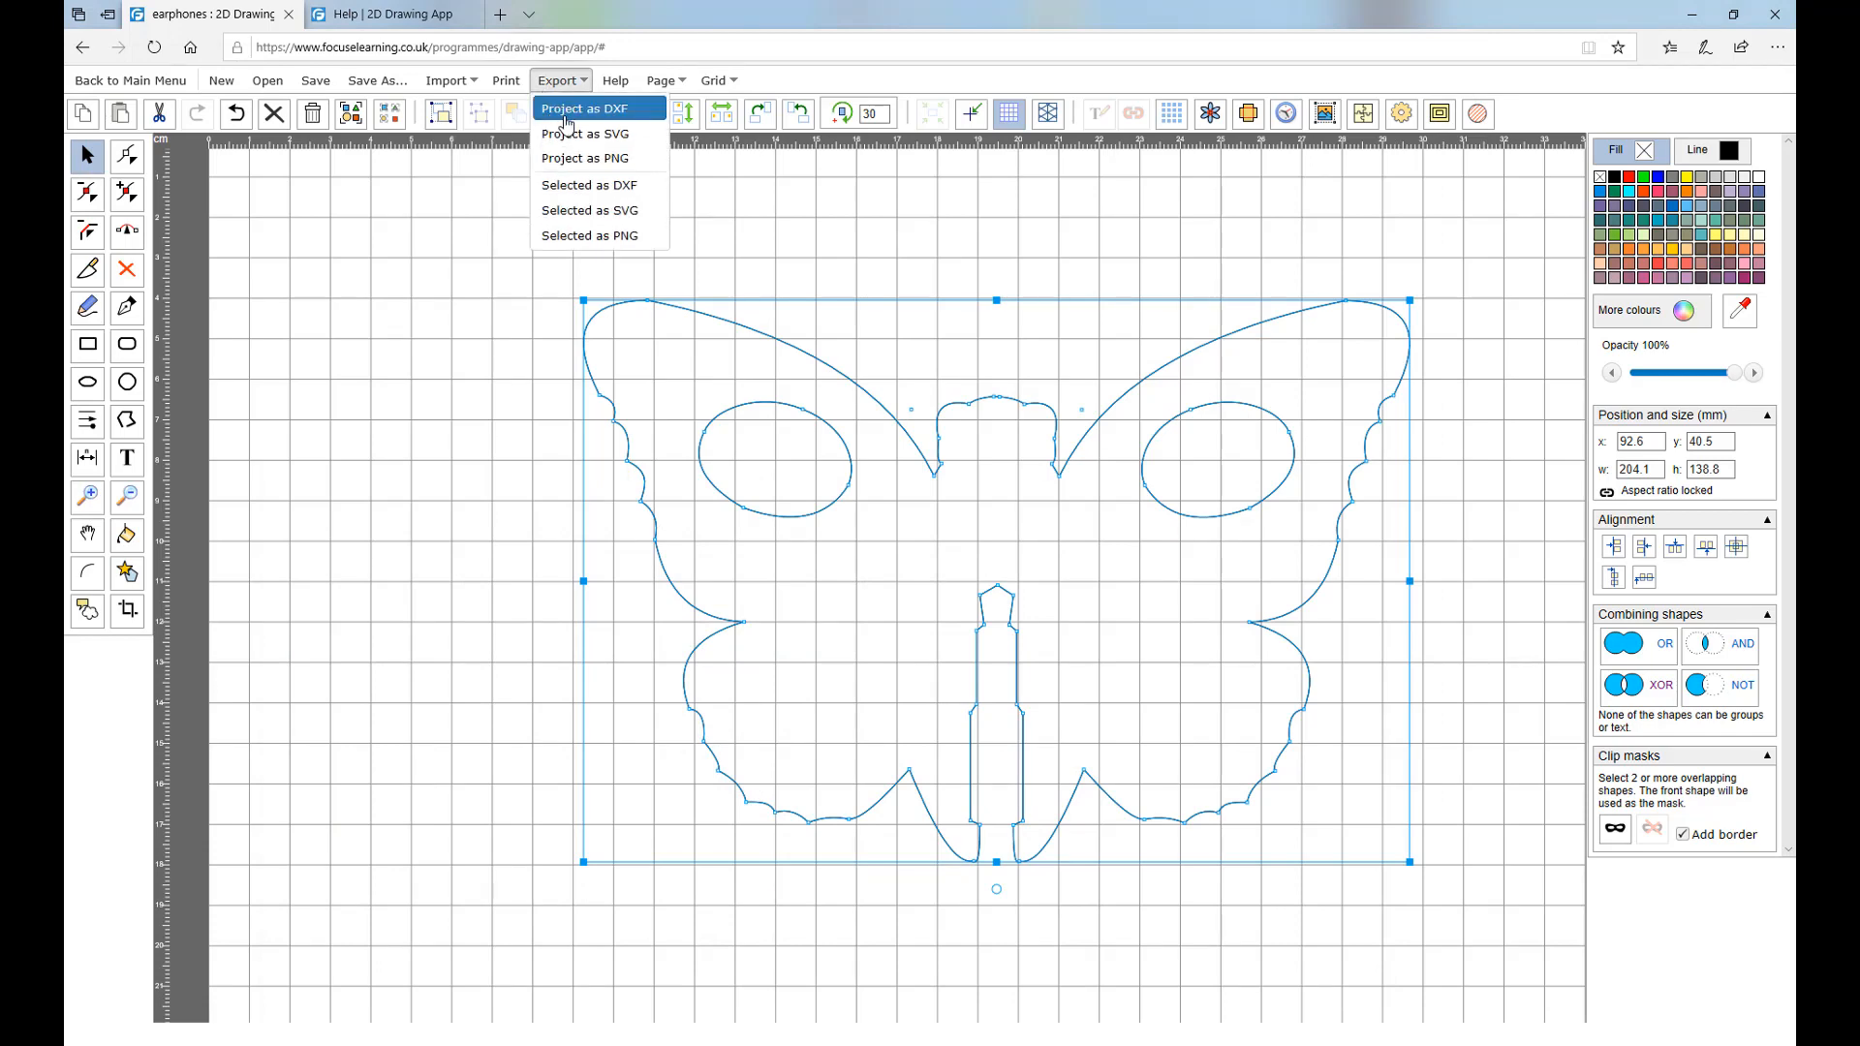
left_click(572, 190)
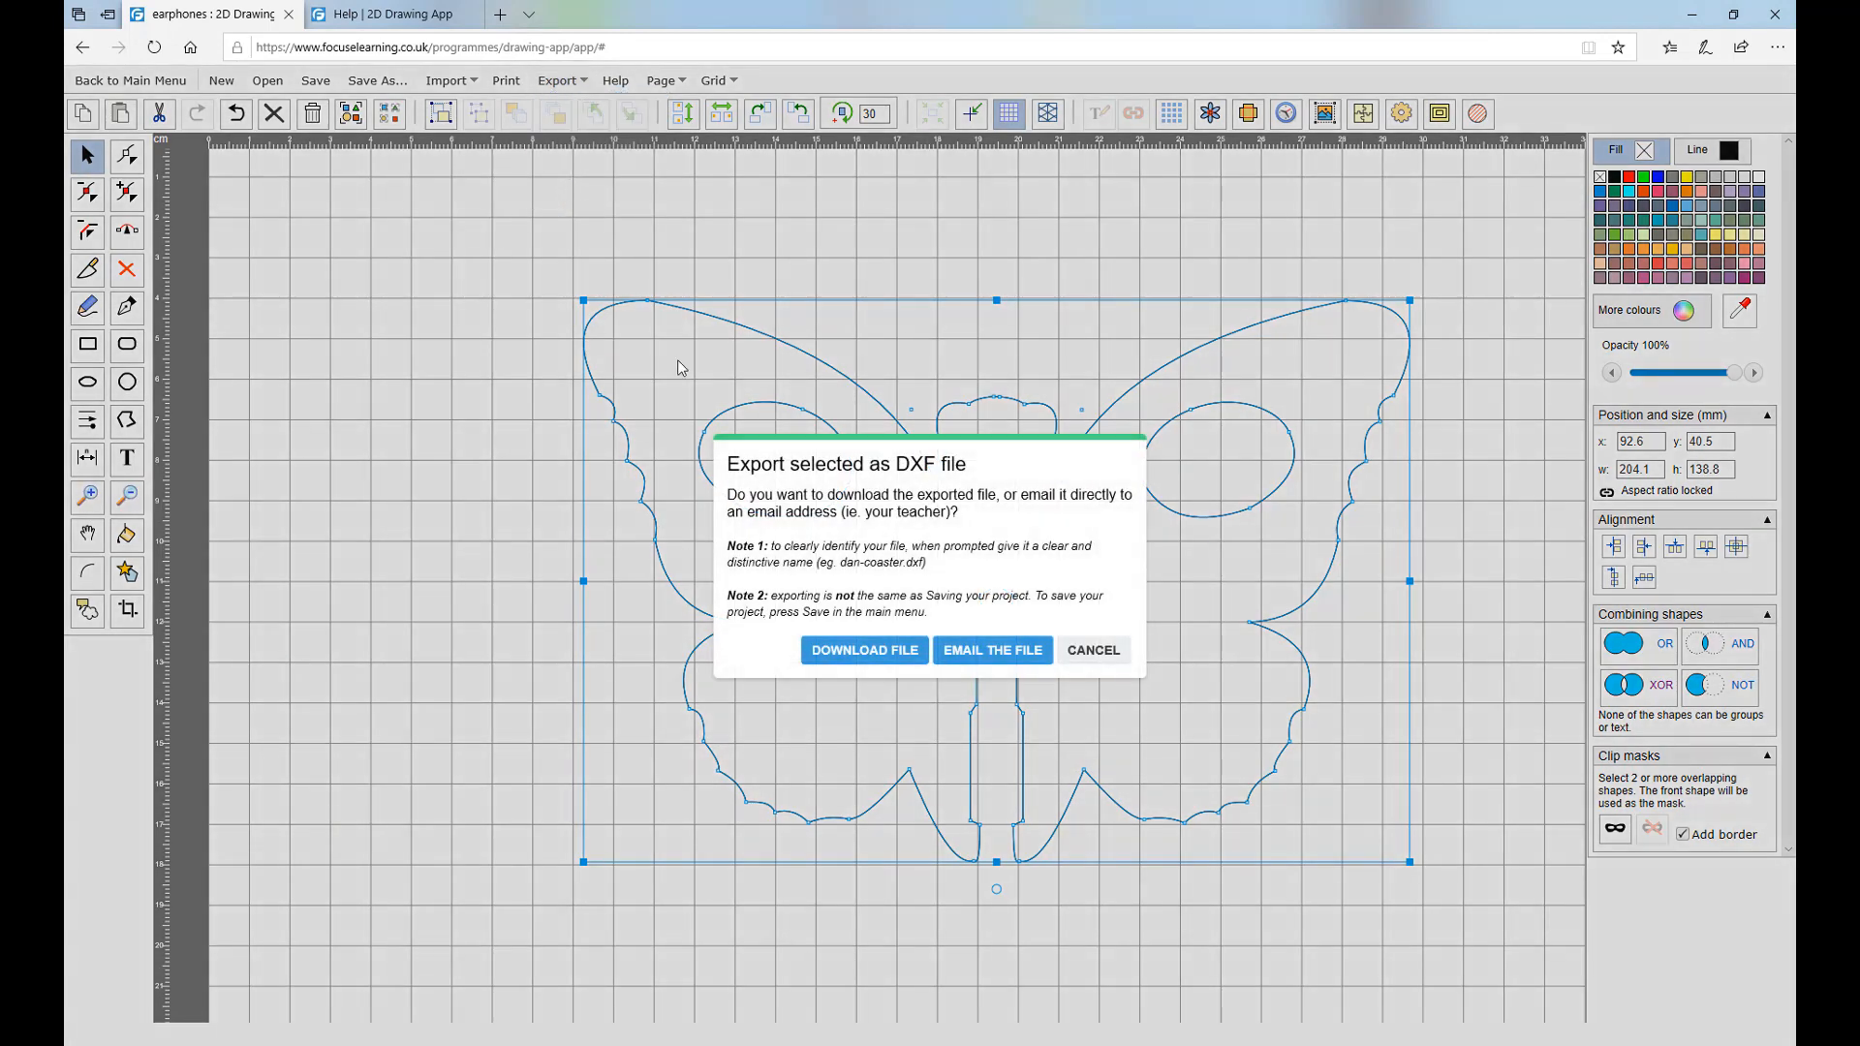
left_click(986, 650)
left_click(984, 647)
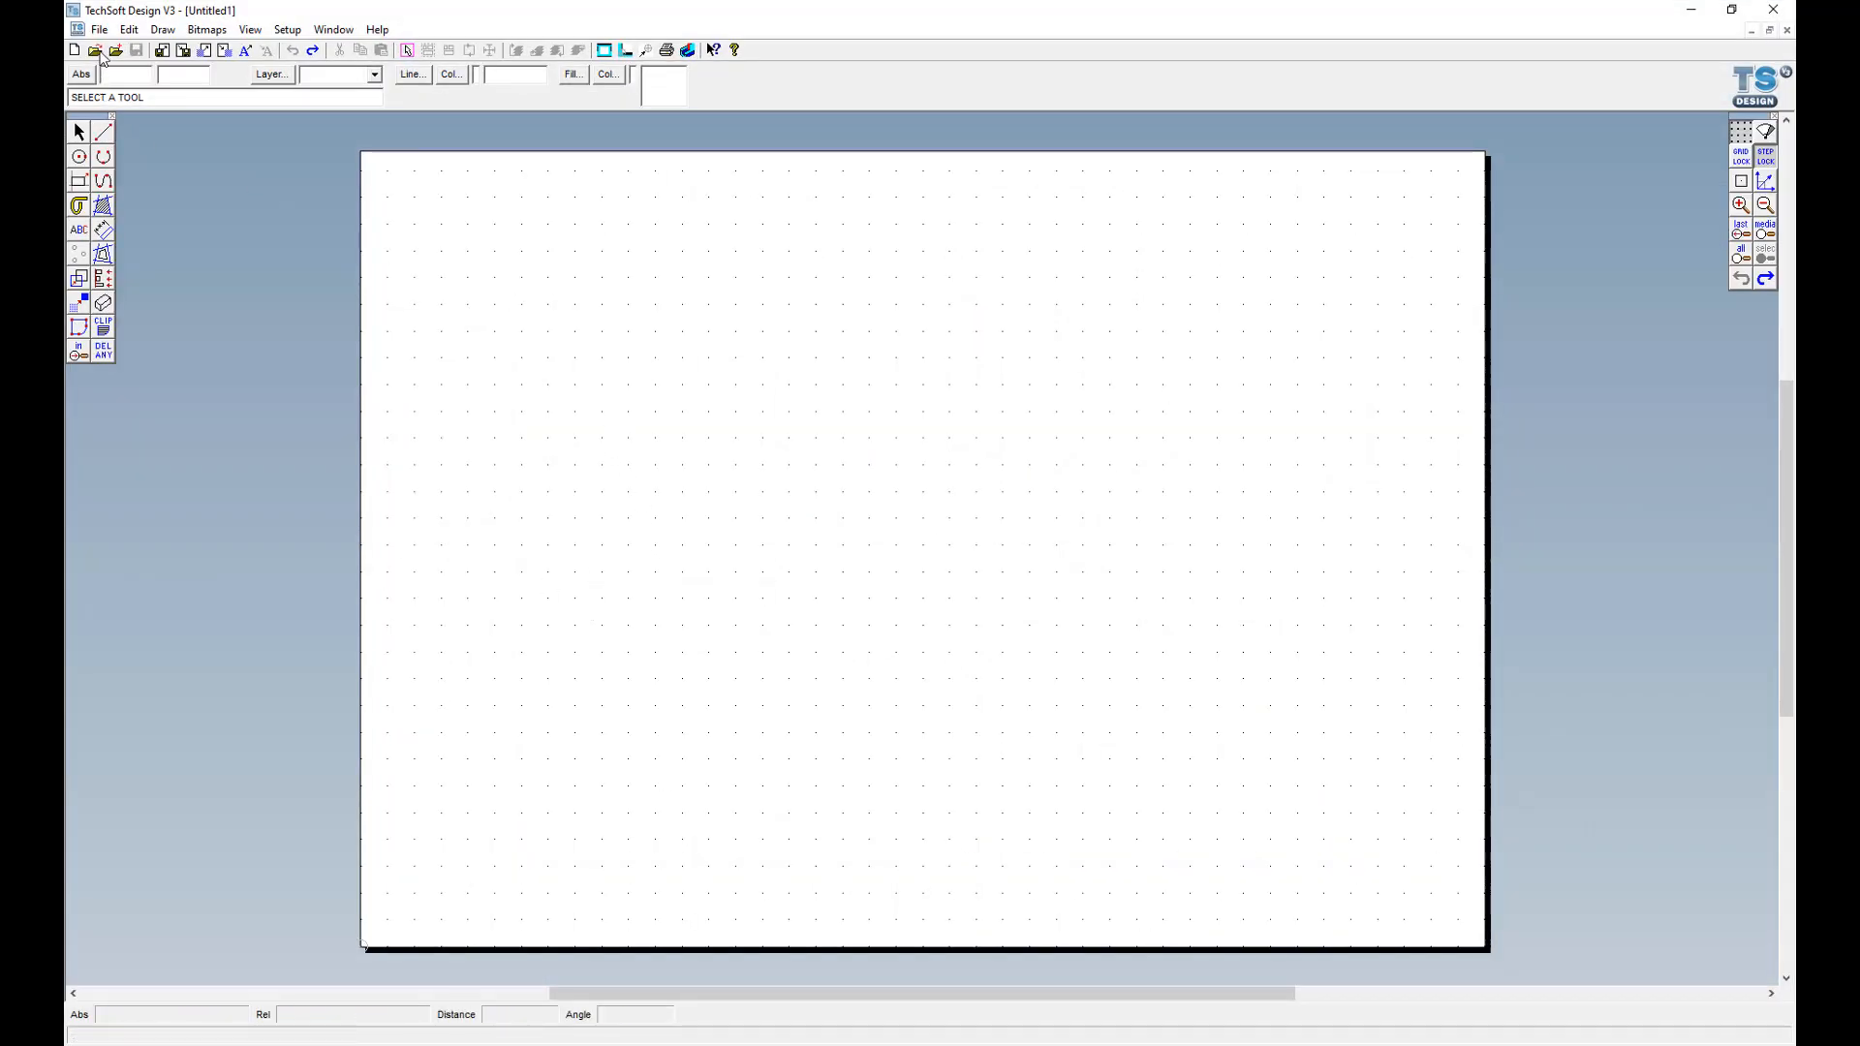
Import the newest butterfly DXF from Downloads as a group, in millimetres at 100% scale and centred in the window, and deselect it.
left_click(110, 30)
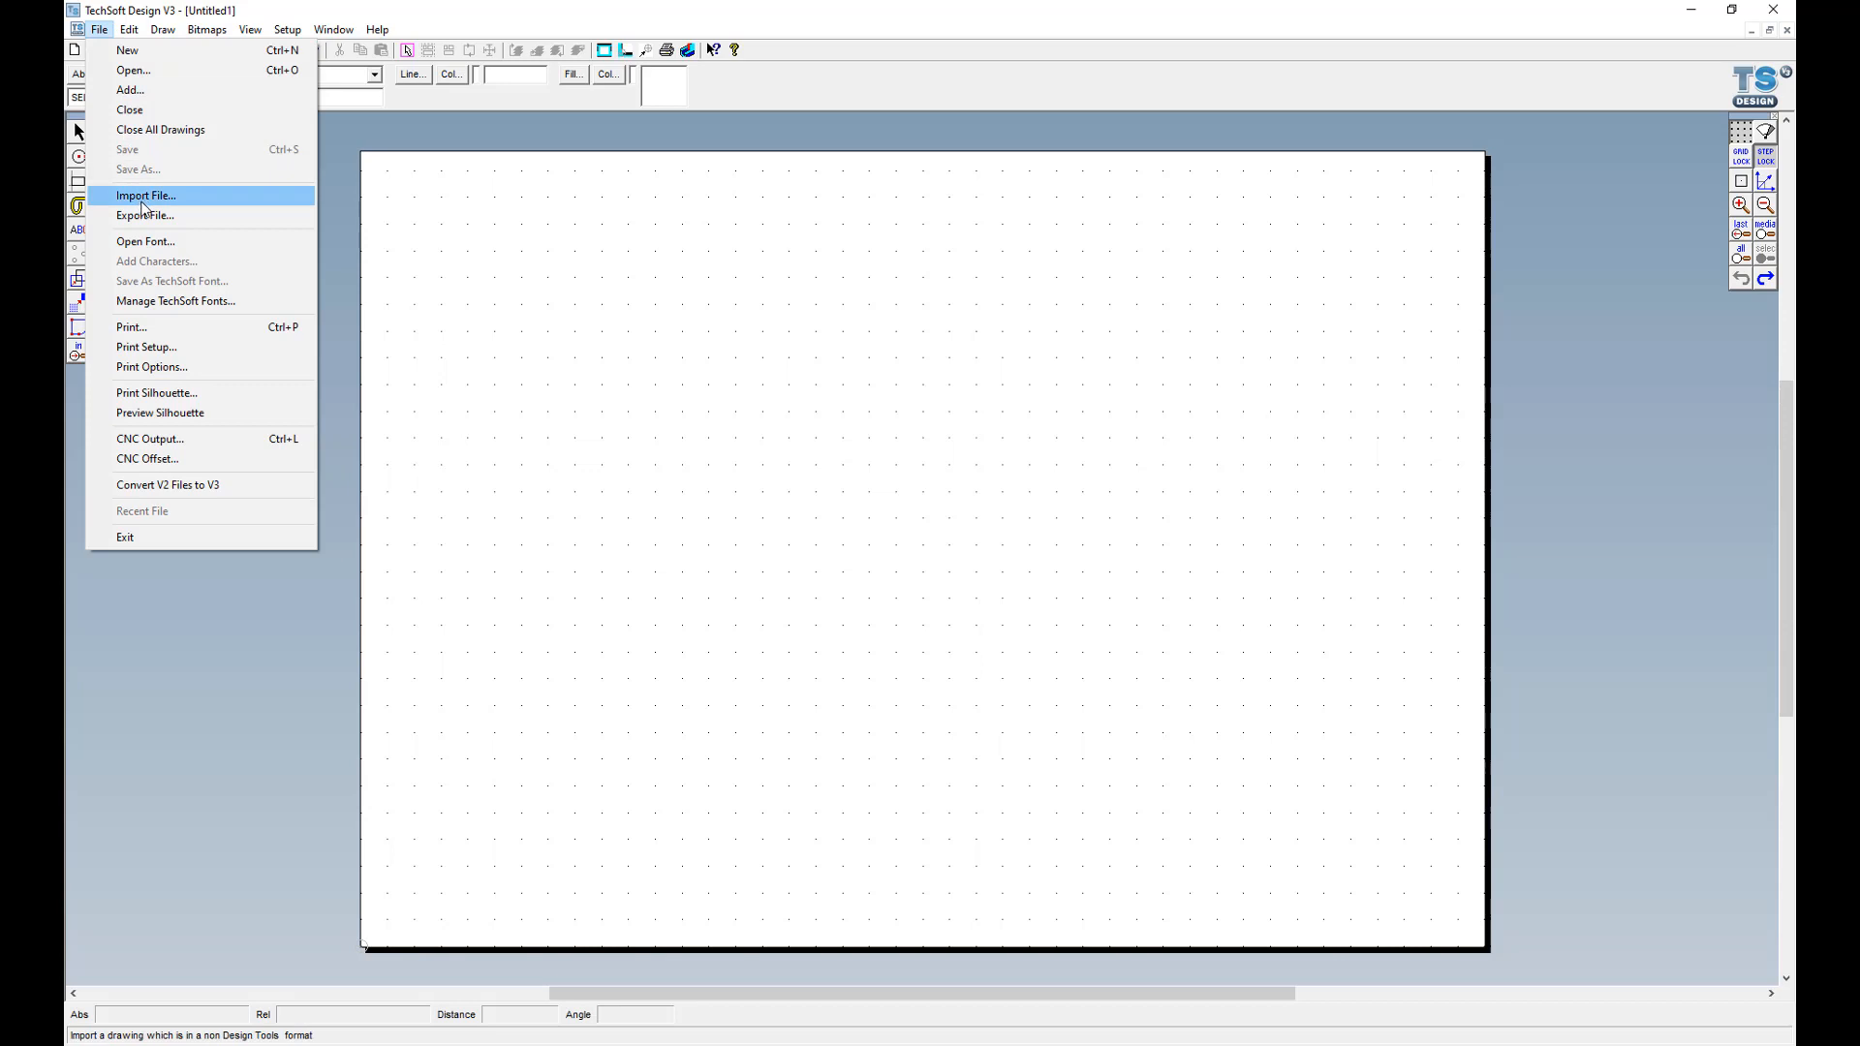
left_click(142, 197)
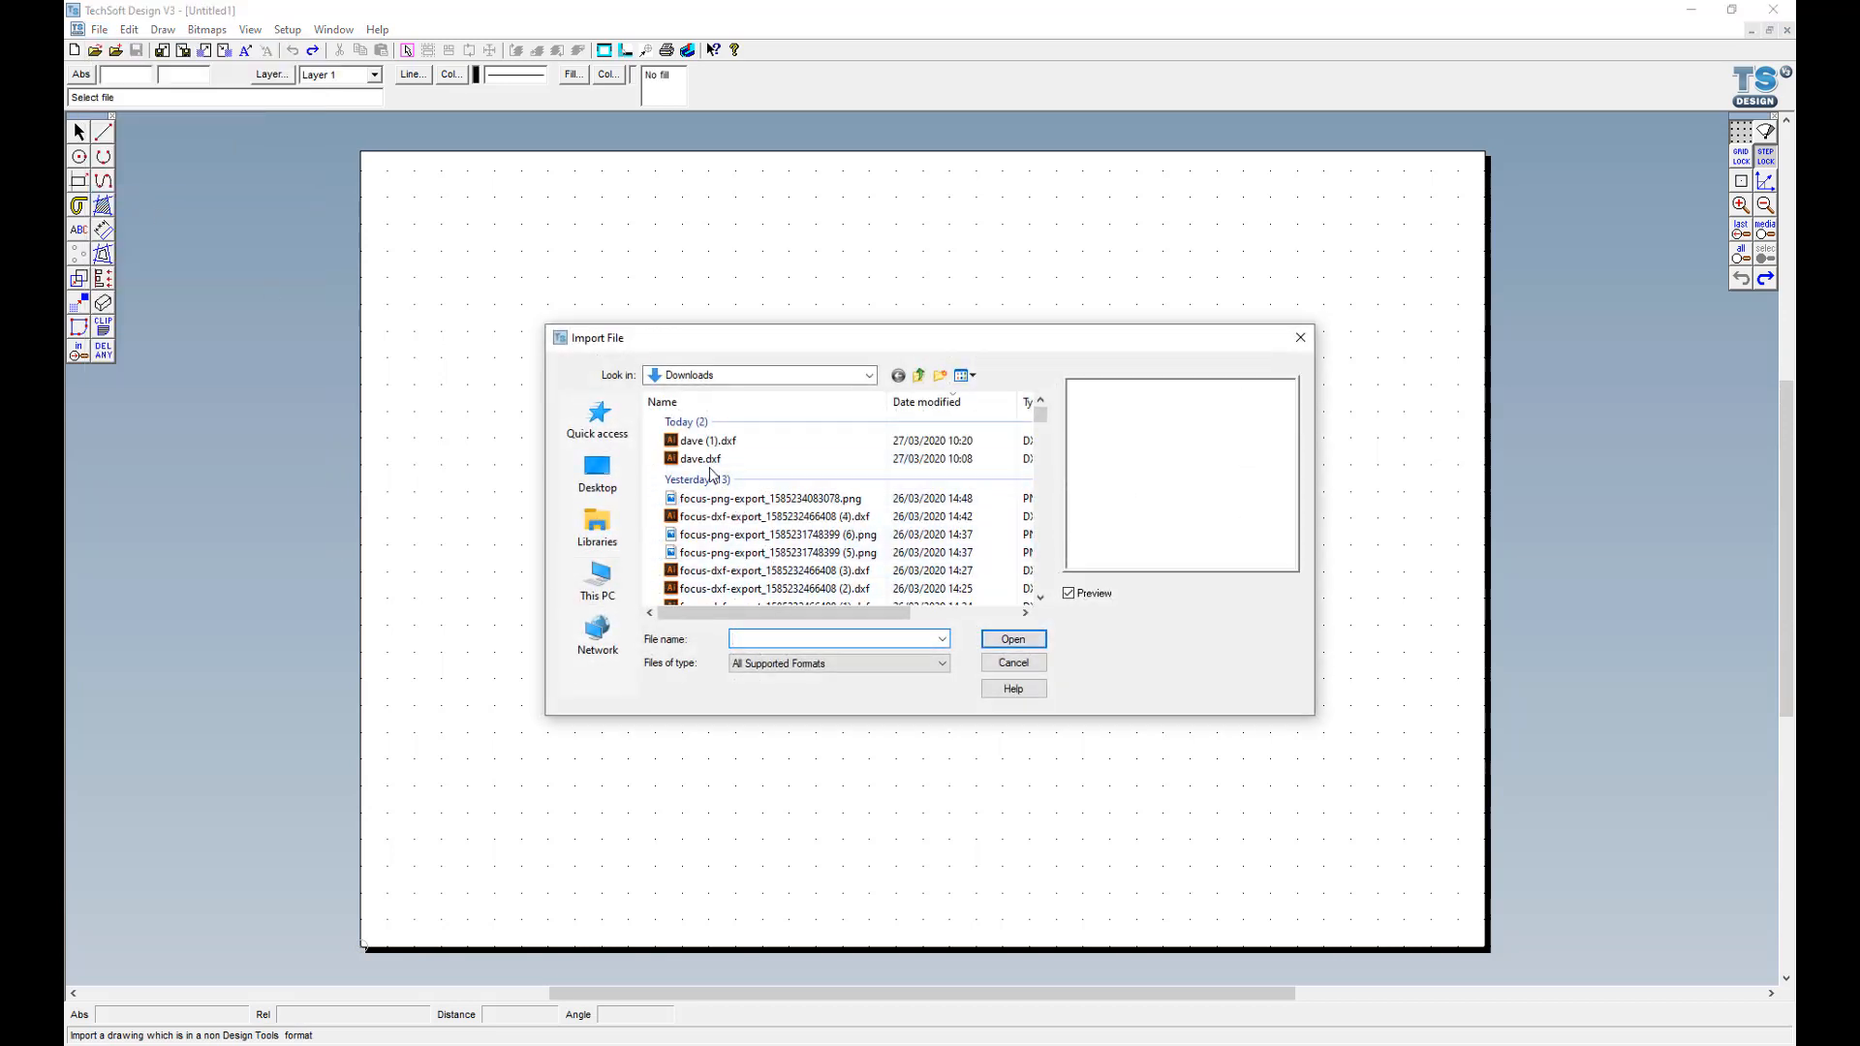
double_click(707, 441)
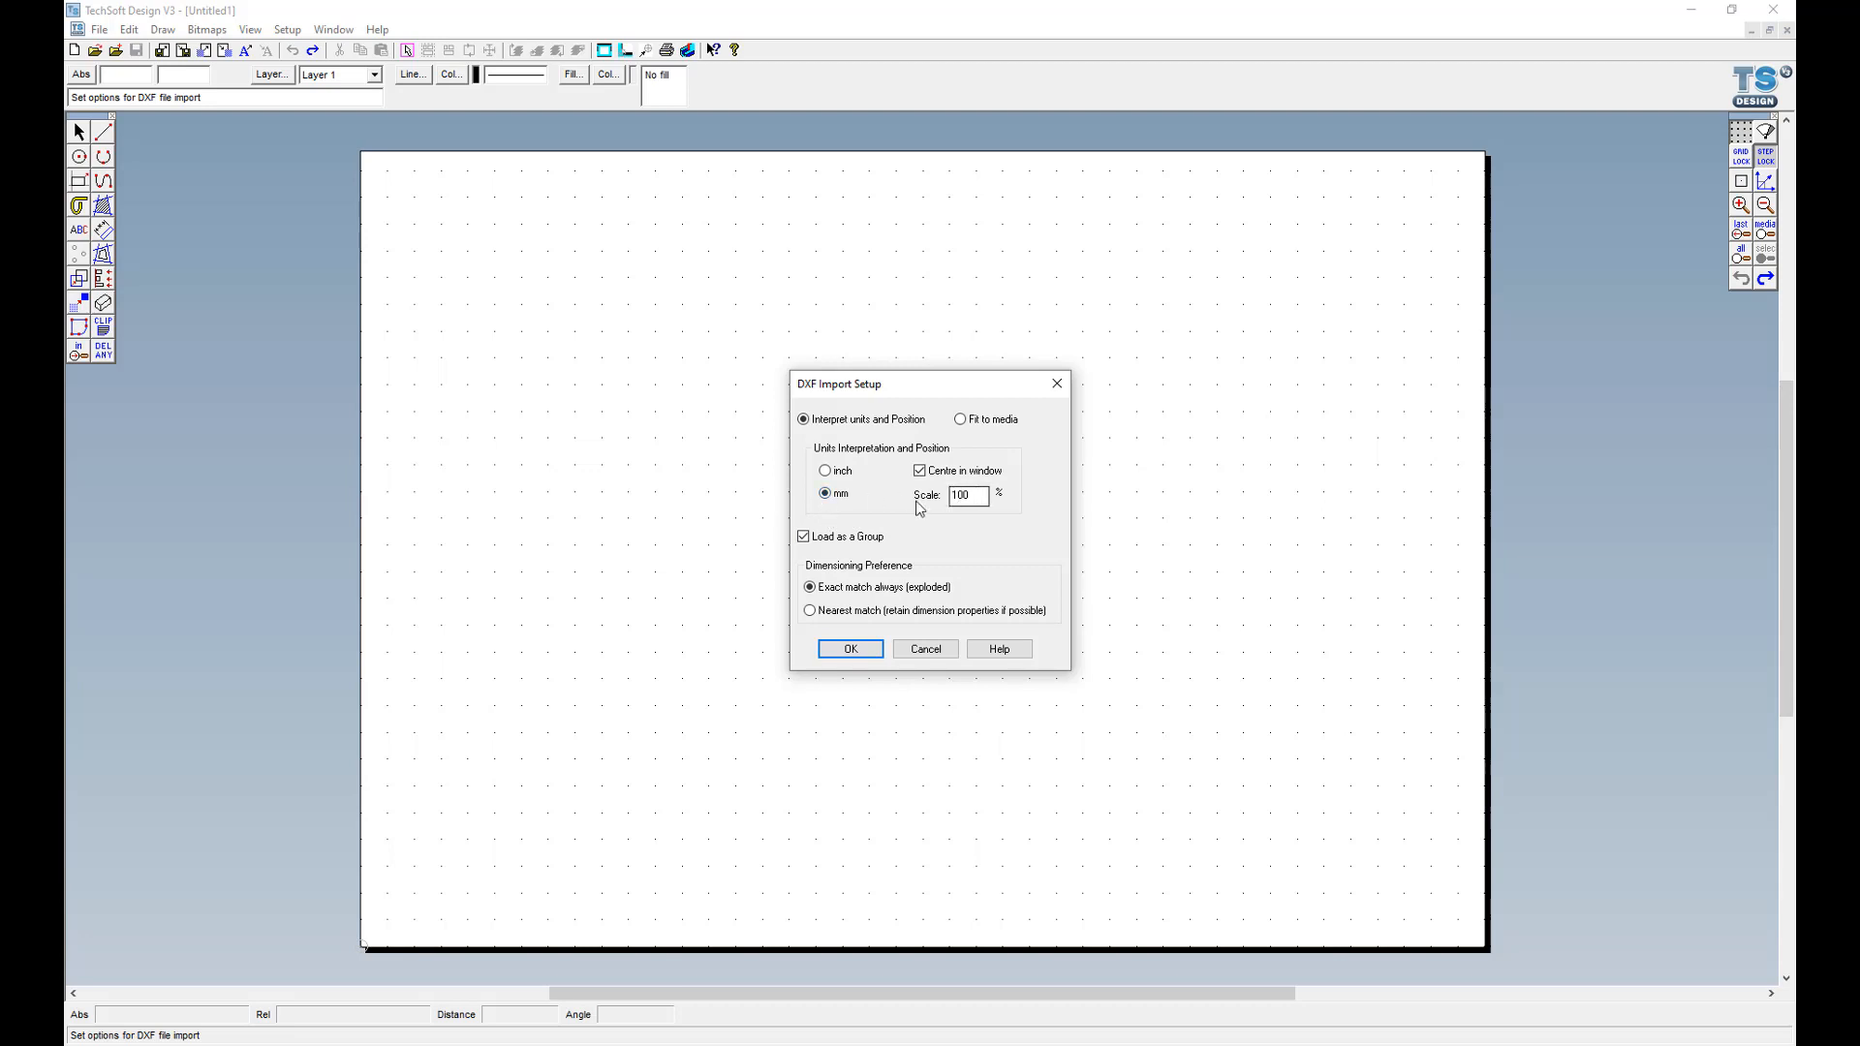
left_click(851, 649)
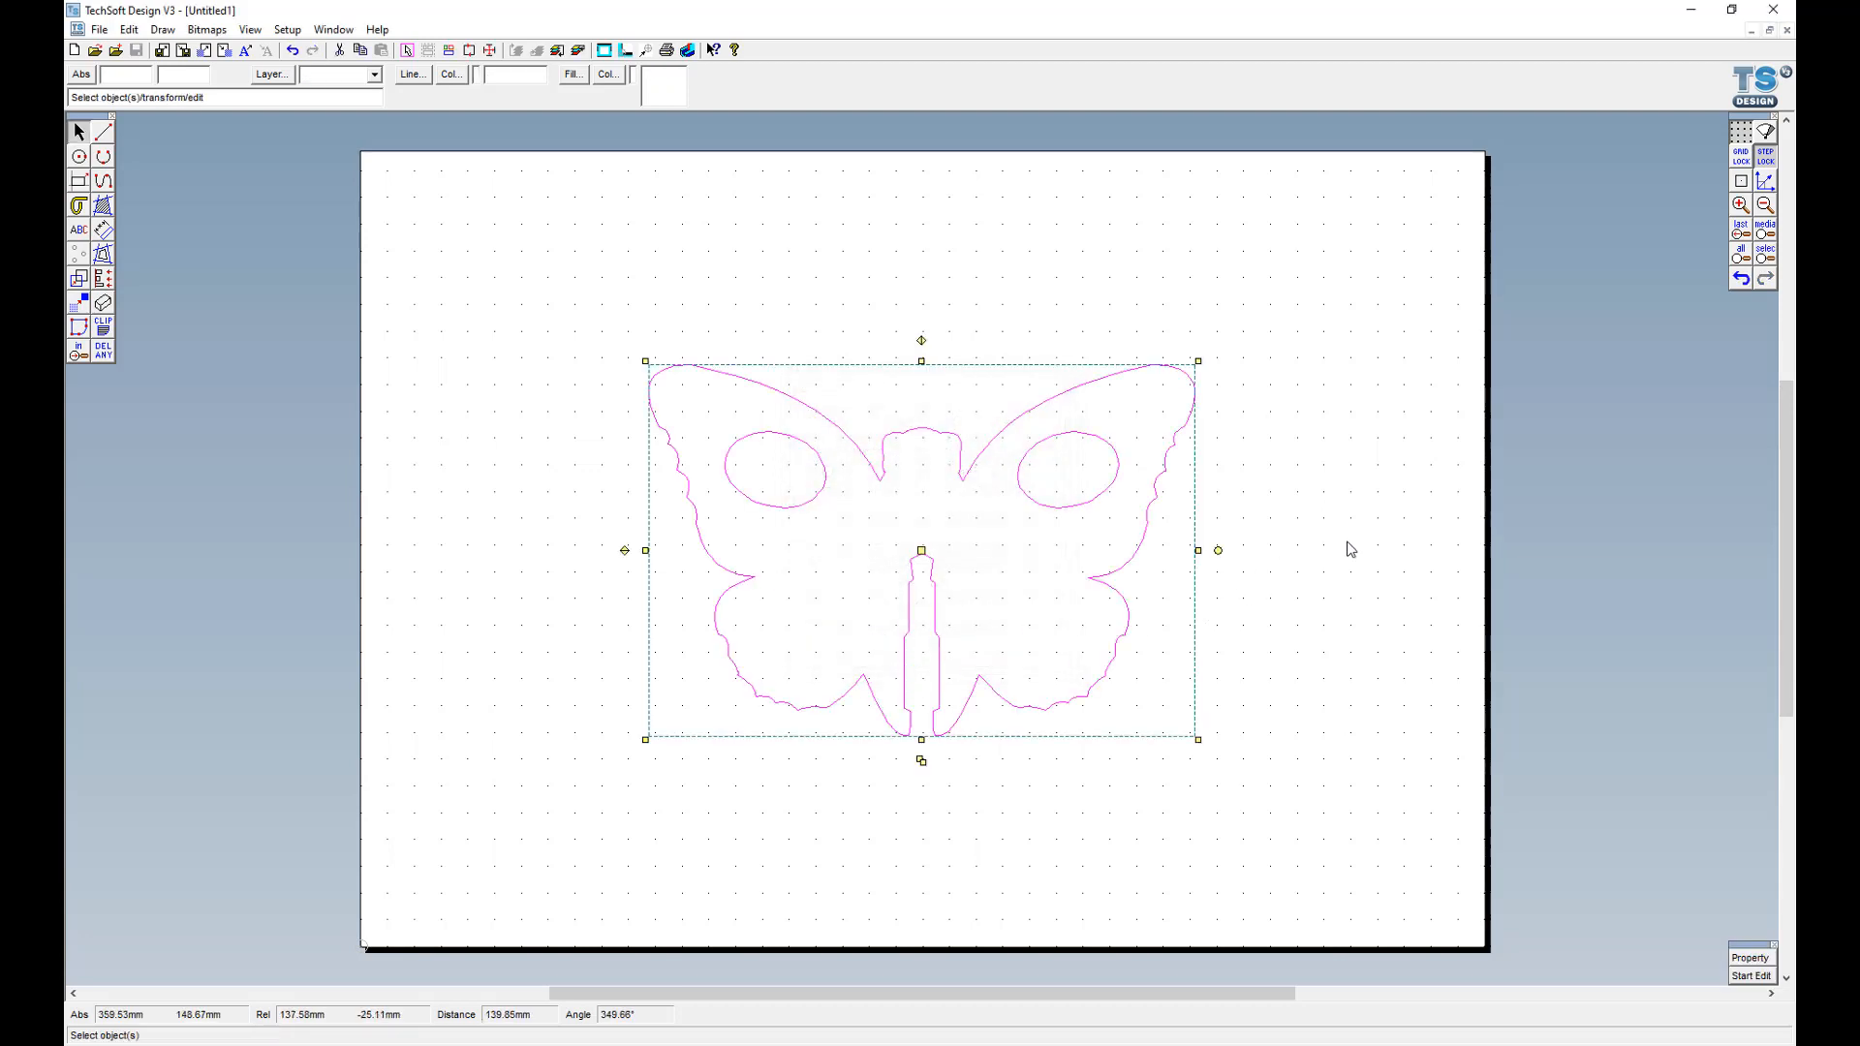
left_click(1352, 549)
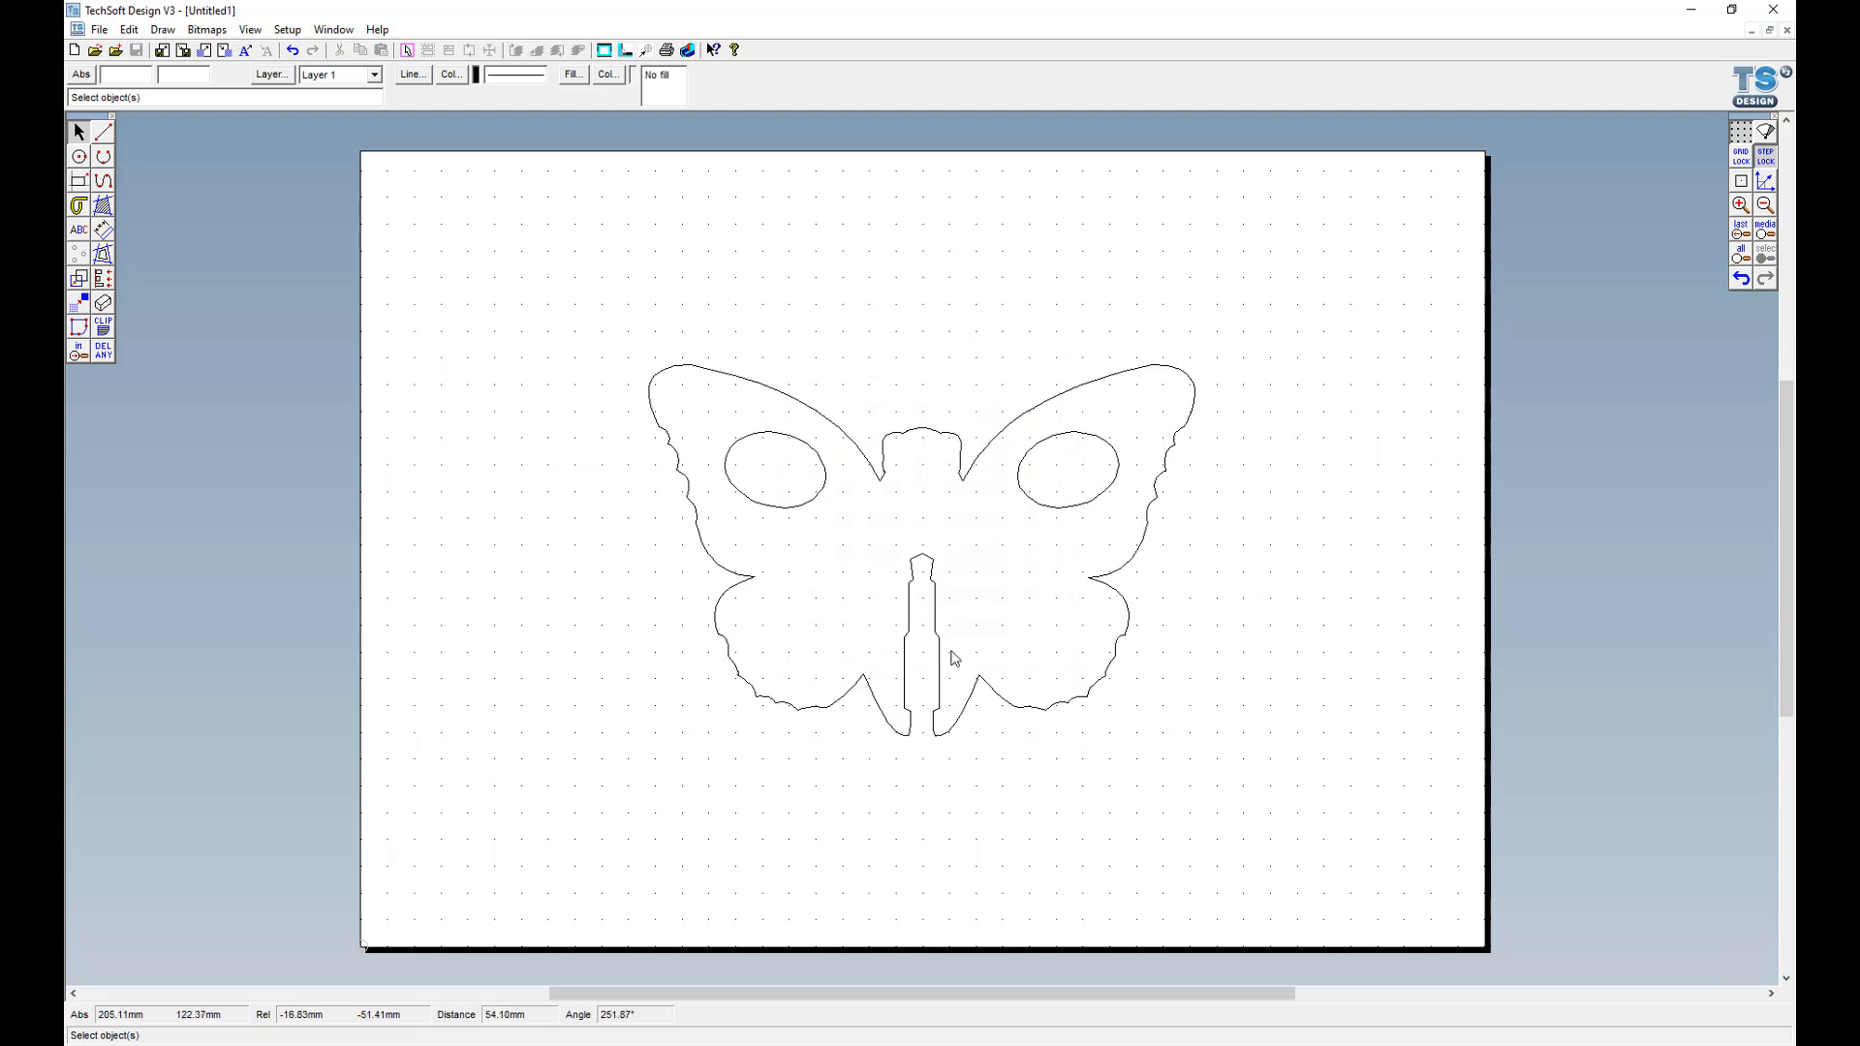
Switch to LaserCut 6.1 and import the newest butterfly DXF from the Downloads folder.
left_click(1031, 1044)
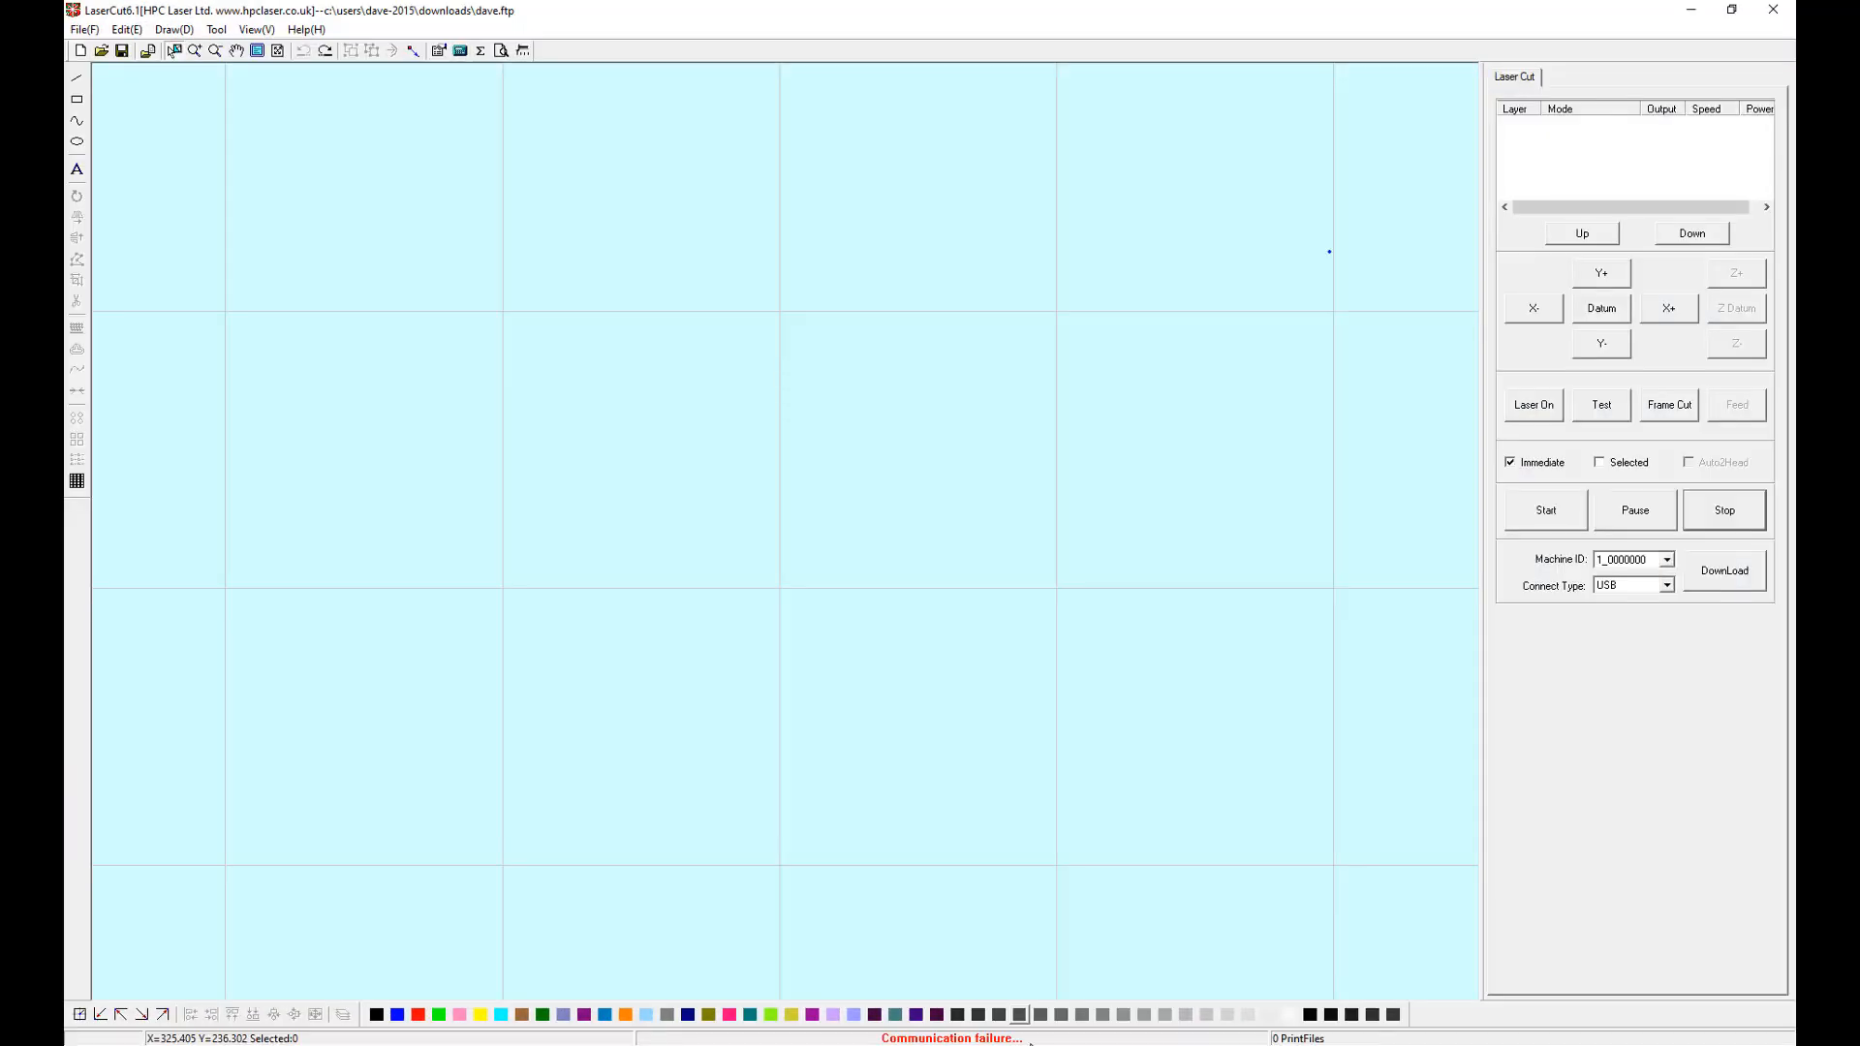
left_click(84, 29)
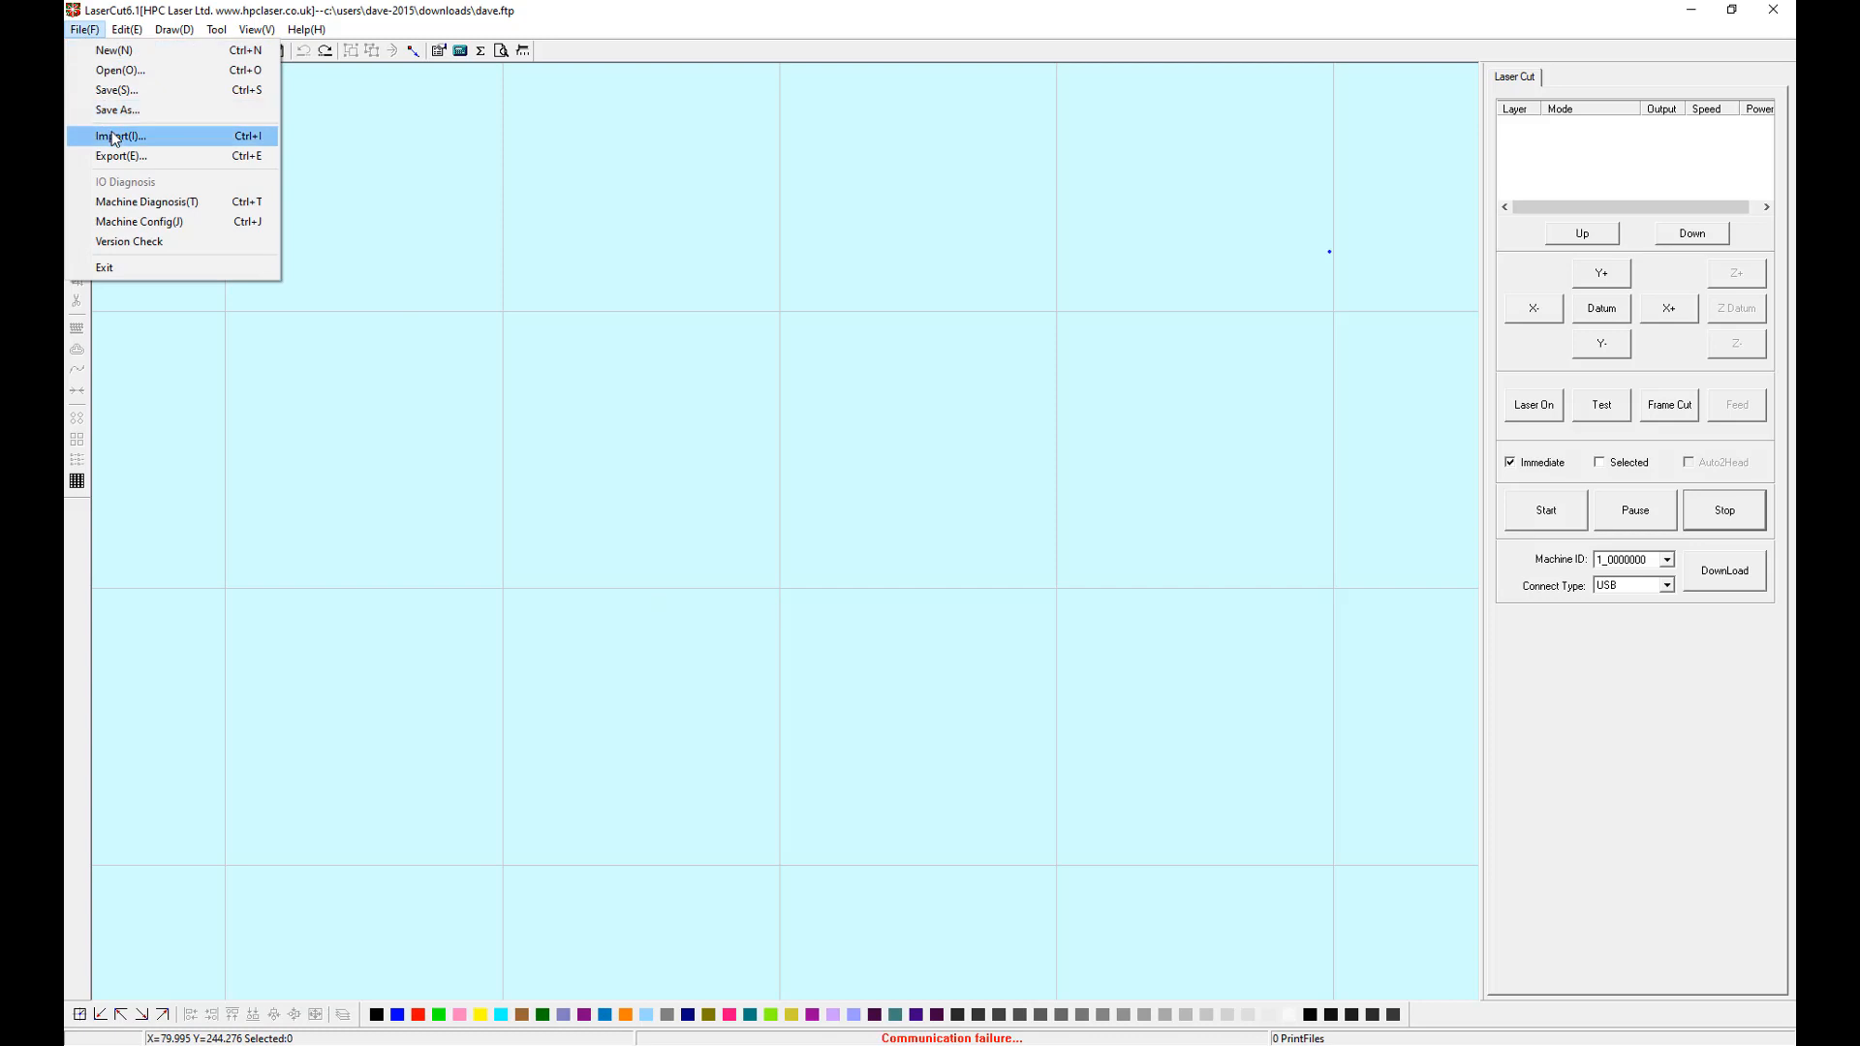
left_click(115, 136)
left_click(659, 283)
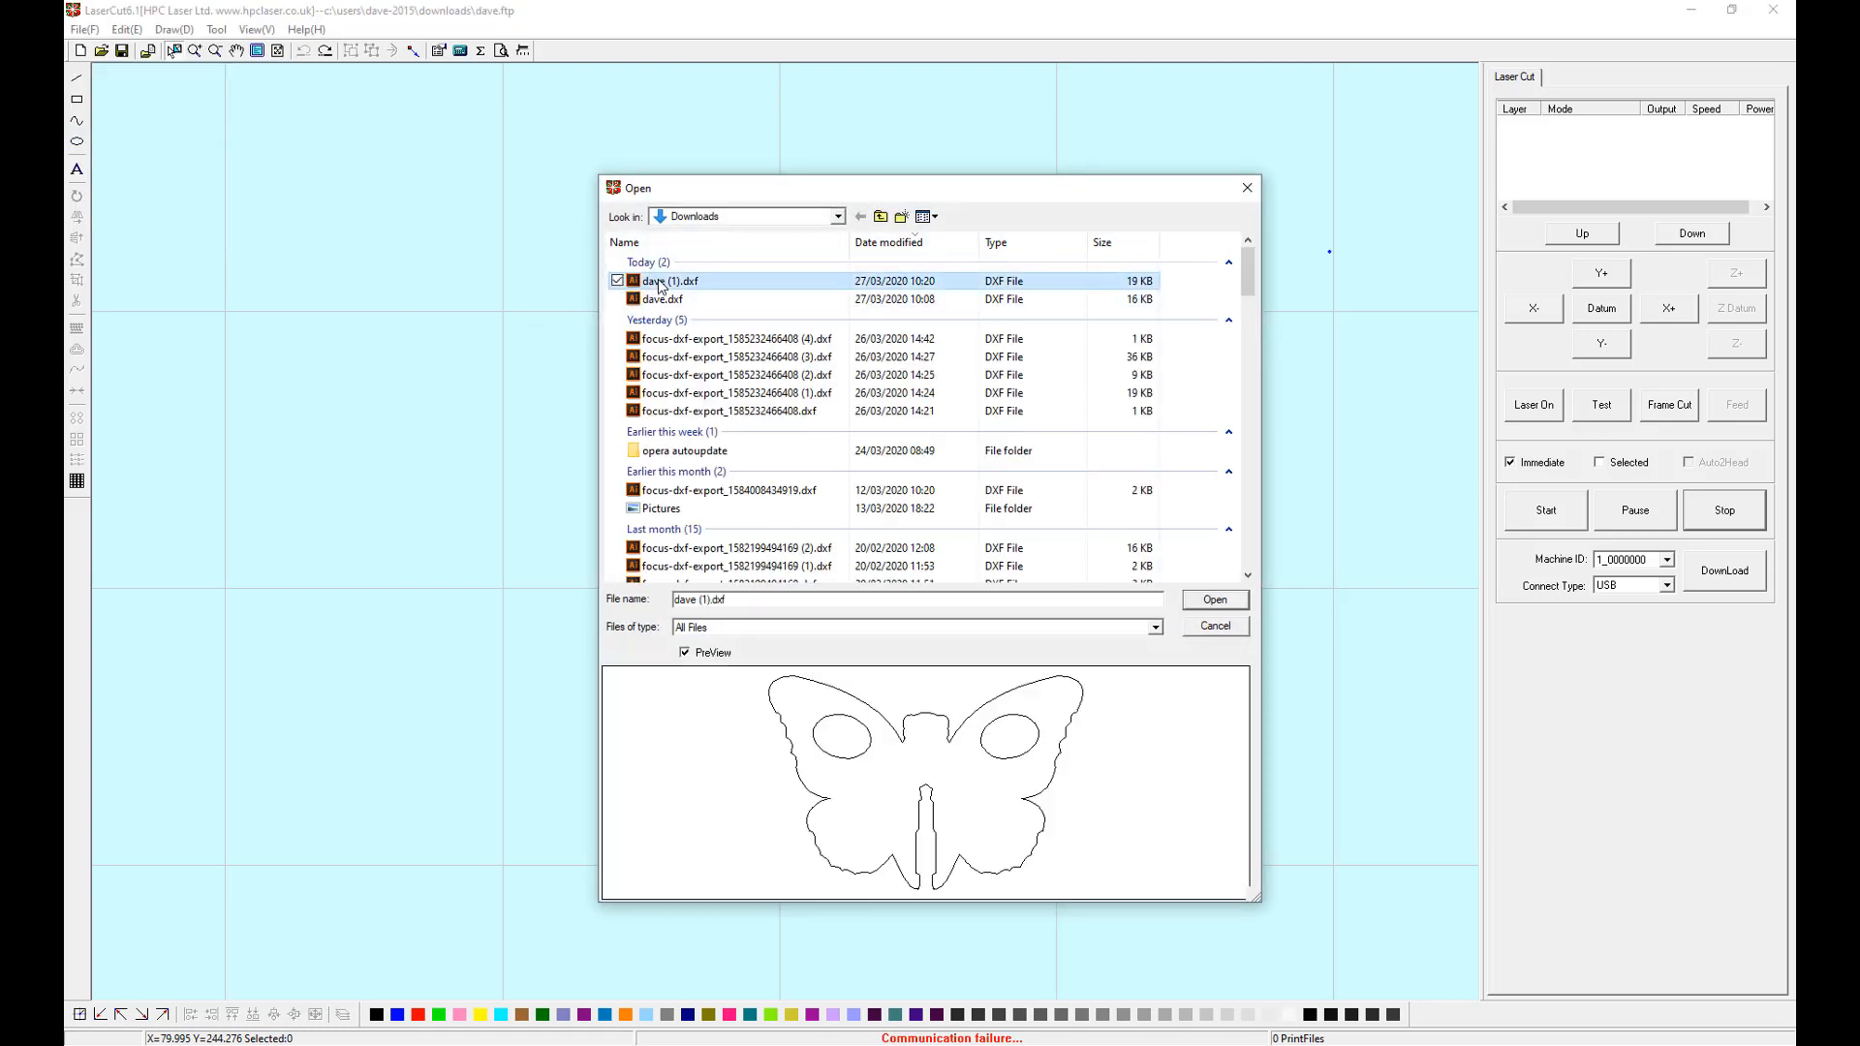
left_click(1205, 602)
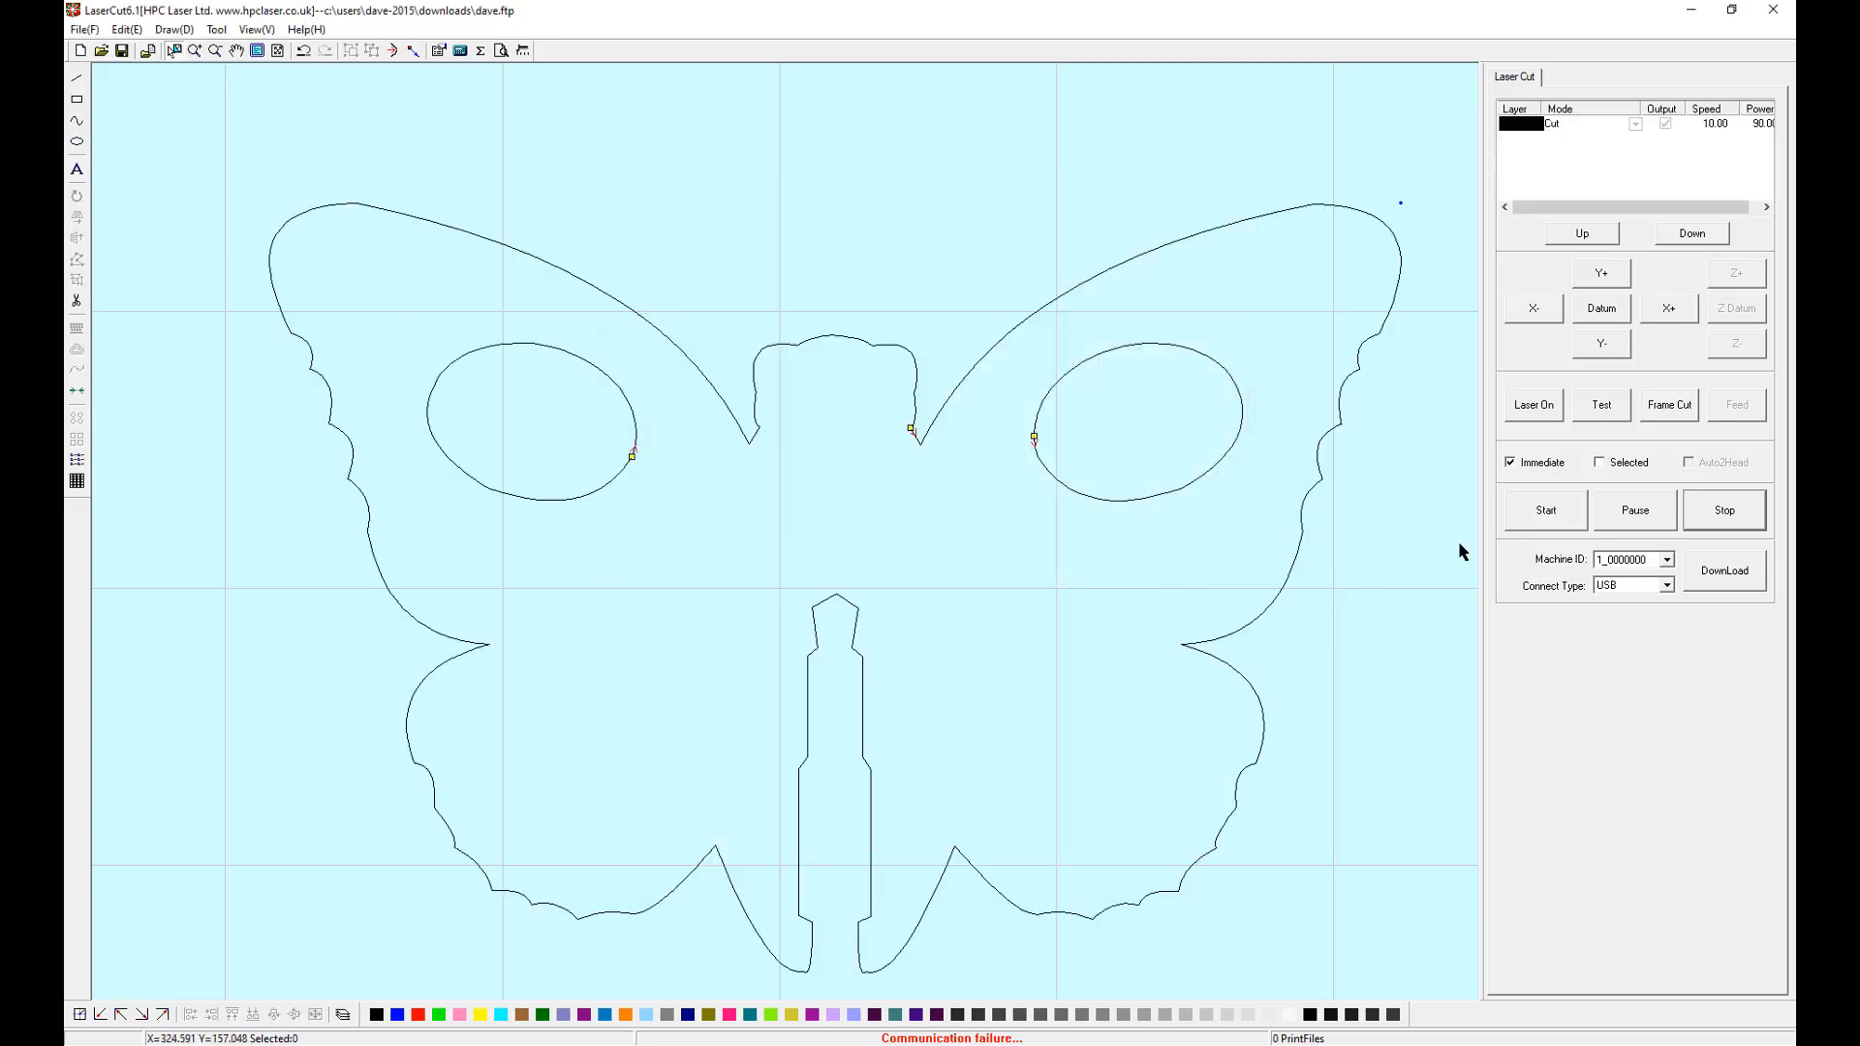